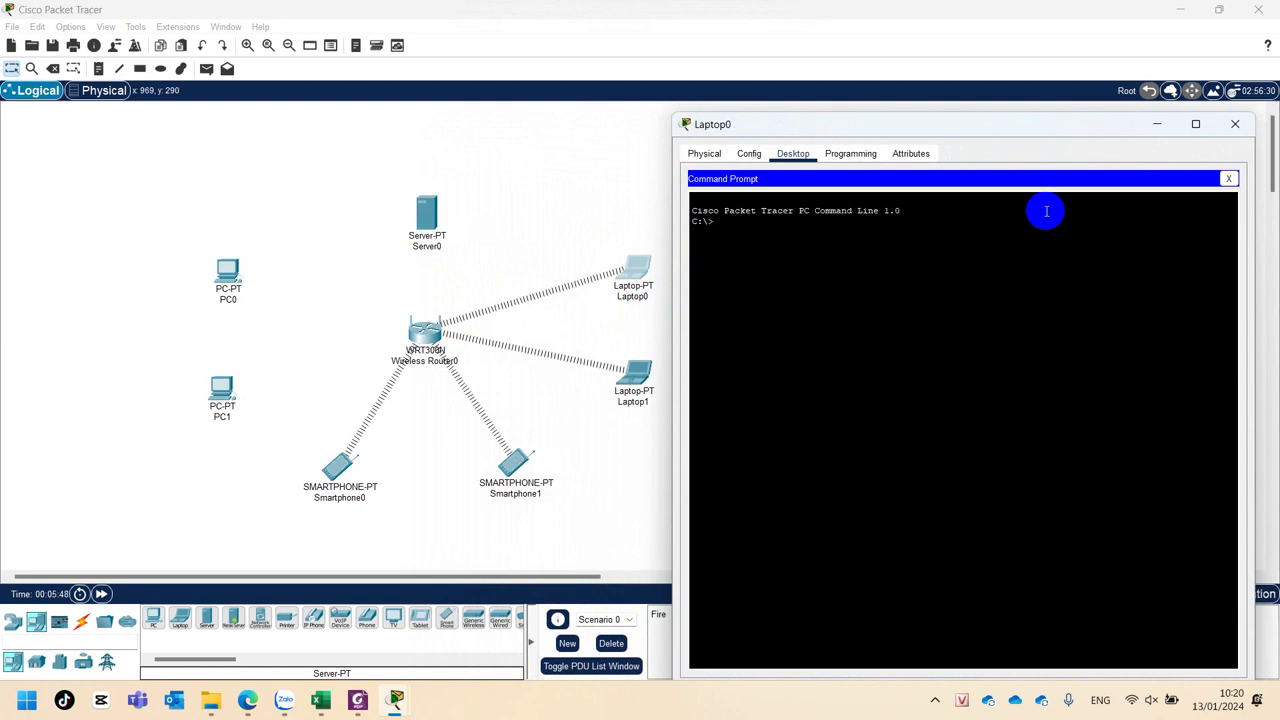
Ping the router at 192.168.0.1 from Laptop0 (4 replies, 0% loss), then close Command Prompt.
{"action": "type", "text": "ing 192.168.0.1"}
{"action": "key", "text": "Return"}
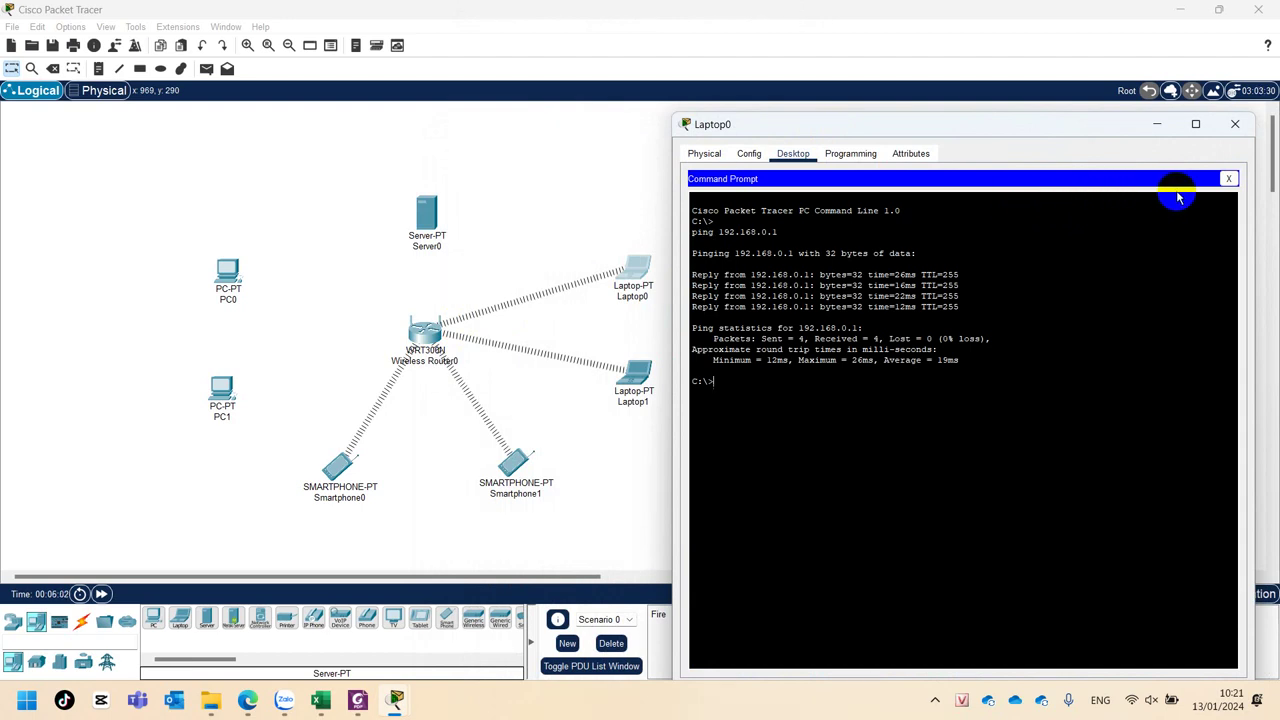
{"action": "left_click", "coordinate": [1228, 178]}
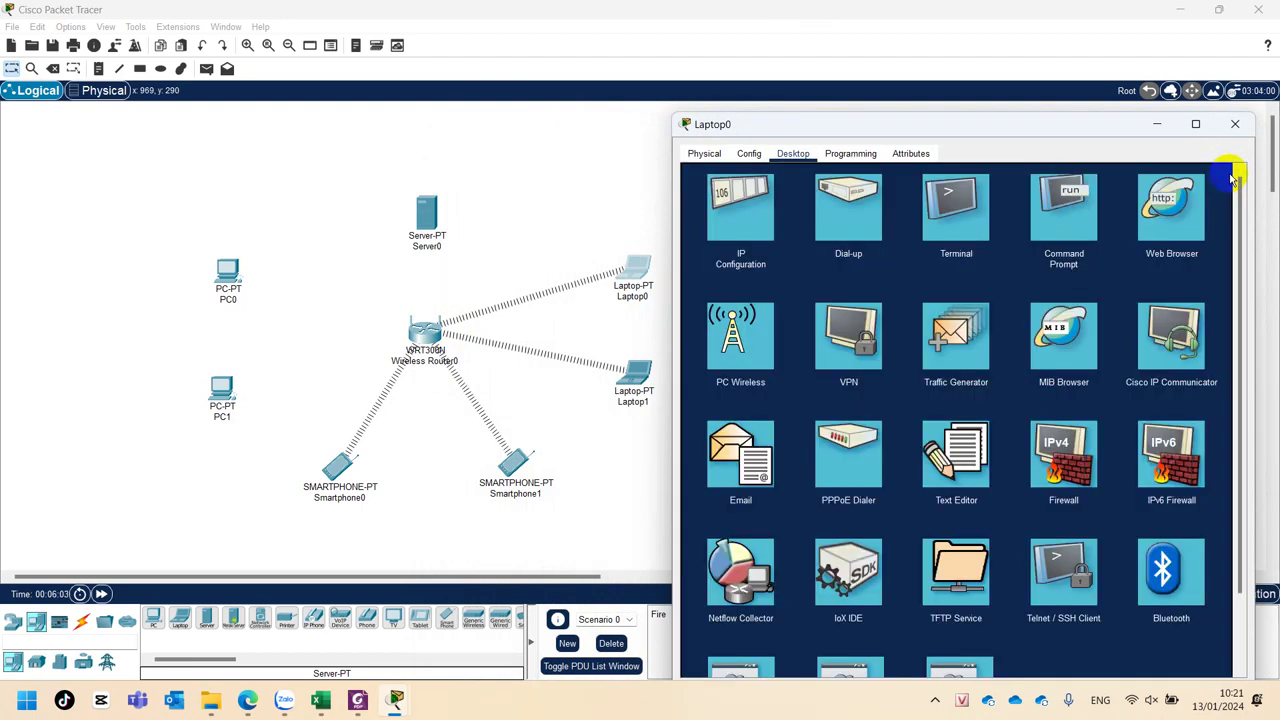
{"action": "left_click", "coordinate": [1166, 220]}
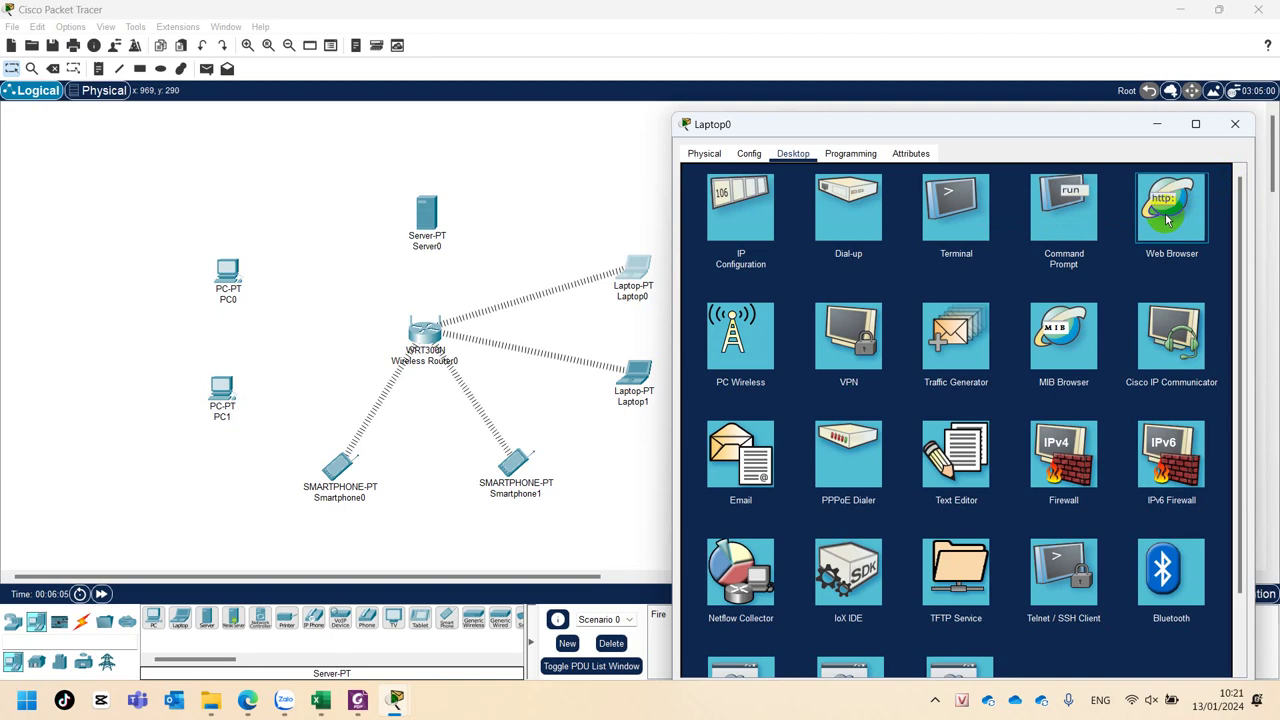
{"action": "left_click", "coordinate": [1166, 220]}
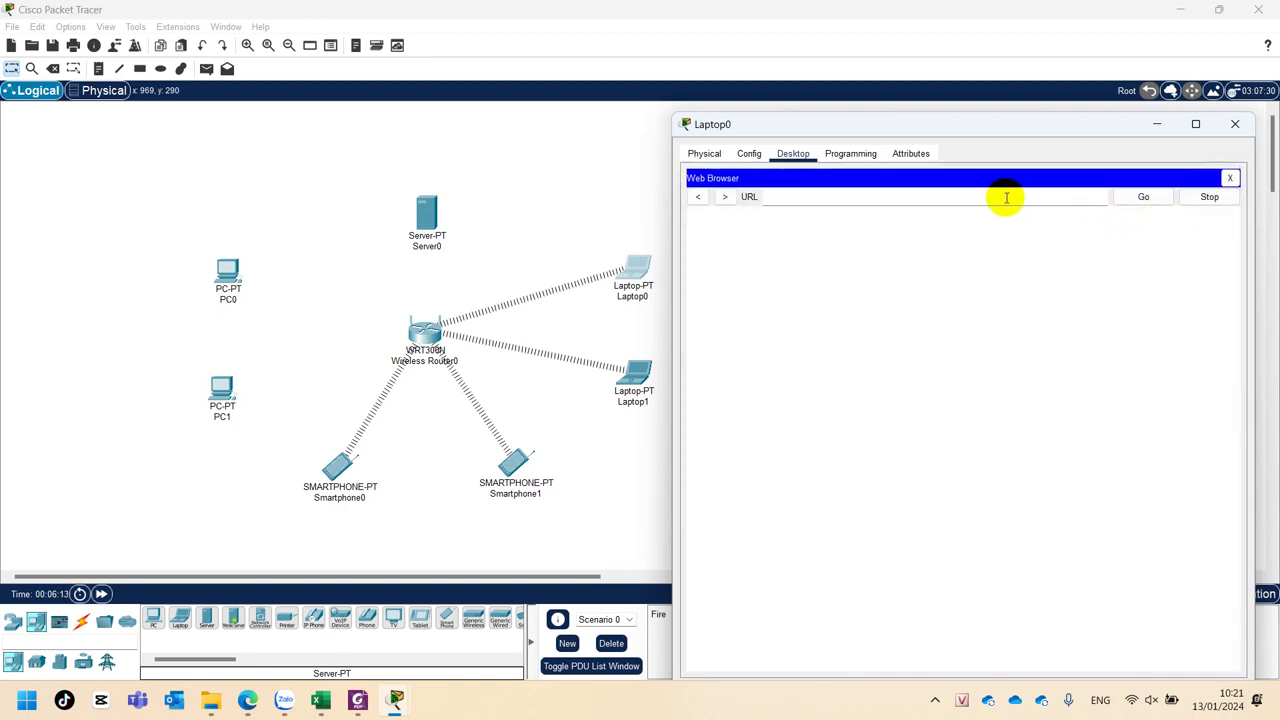
{"action": "type", "text": "192.168.0.1"}
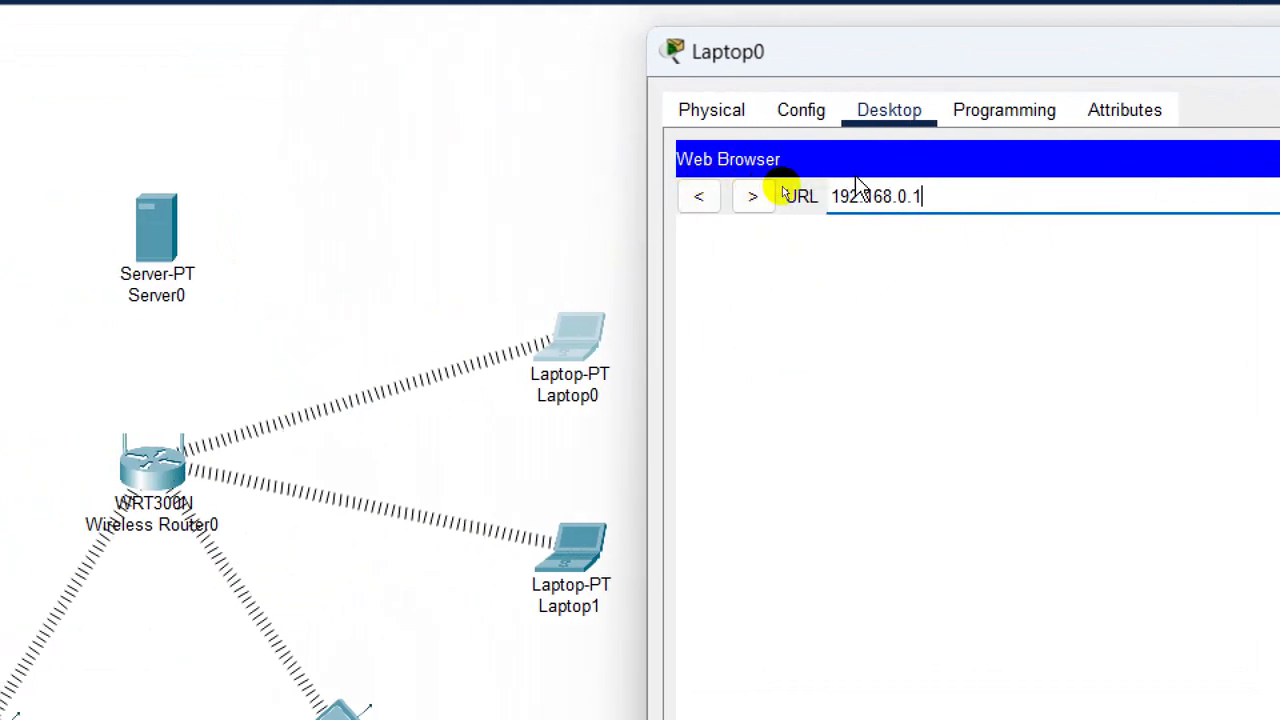
{"action": "key", "text": "Return"}
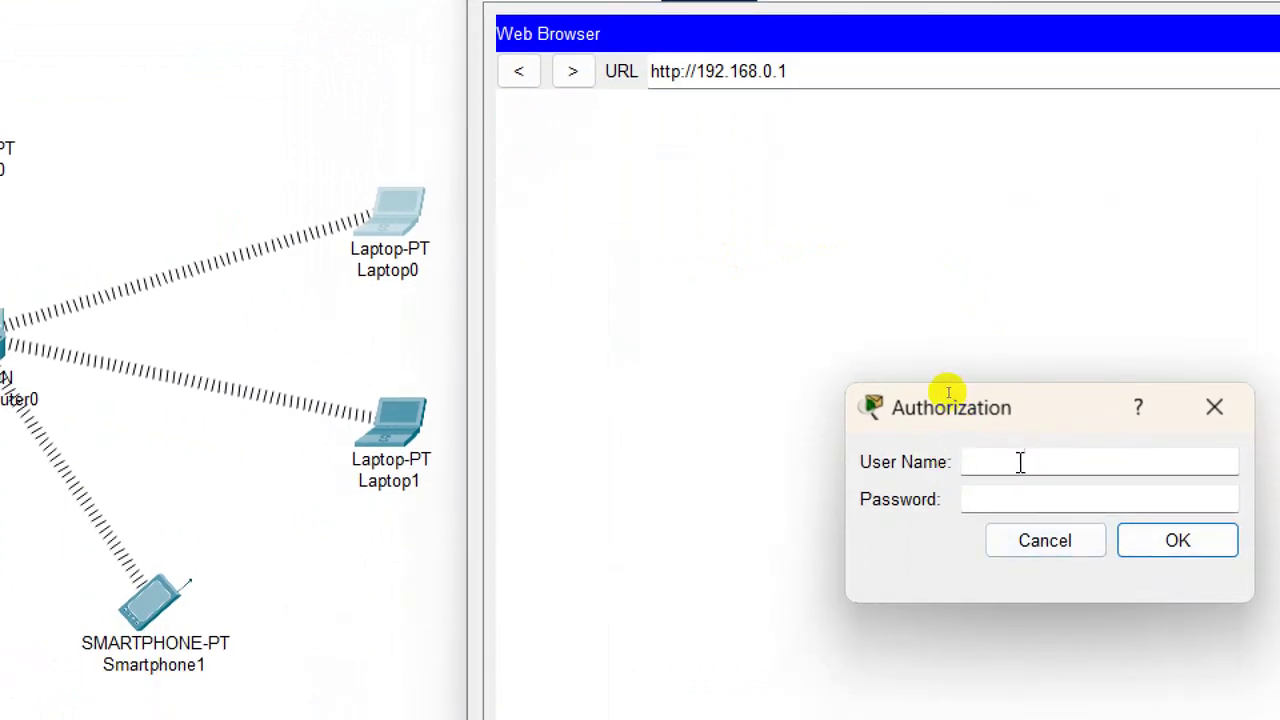
Submit the router's login username and password in the Authorization prompt.
{"action": "type", "text": "admin"}
{"action": "key", "text": "Tab"}
{"action": "type", "text": "admin"}
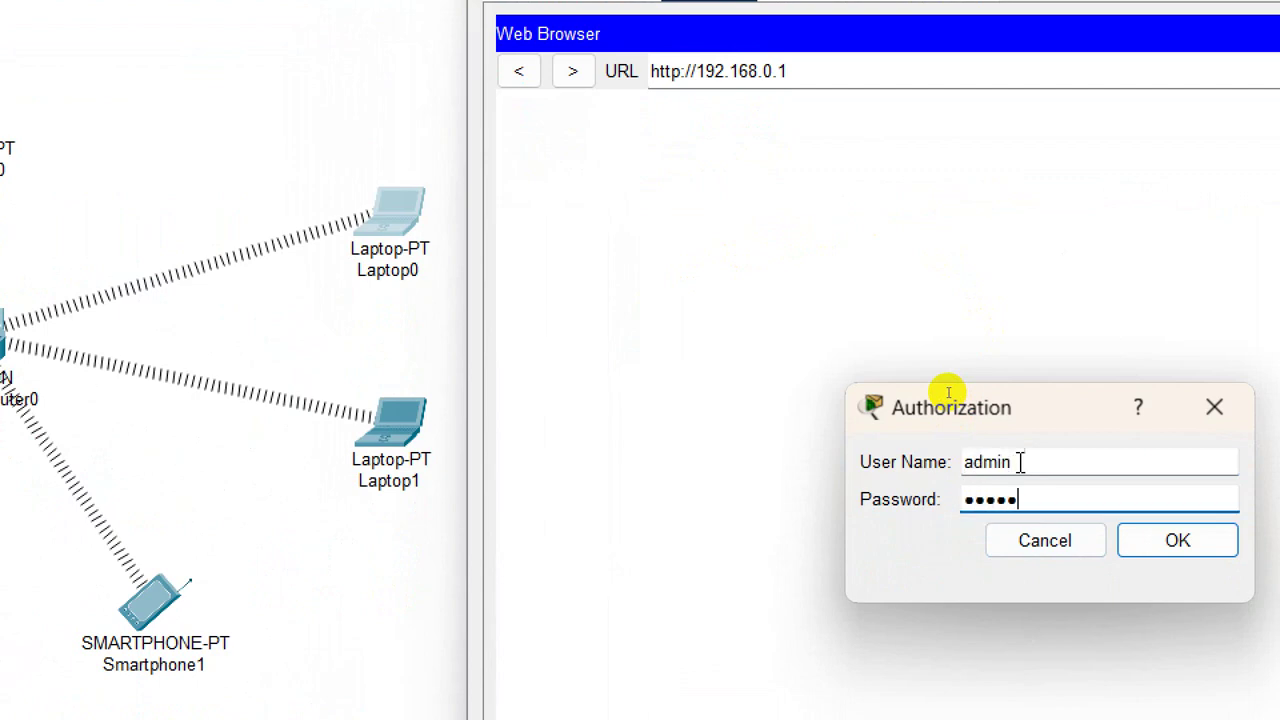
{"action": "left_click", "coordinate": [1135, 549]}
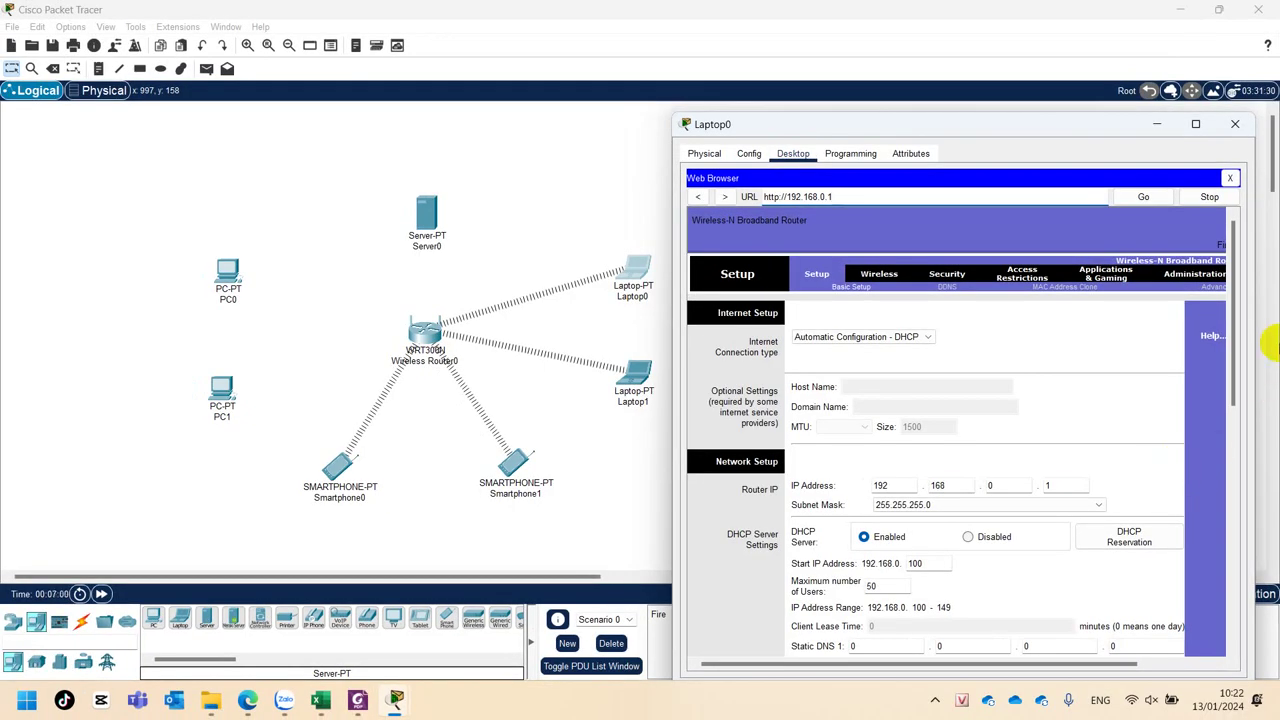
Maximize the Laptop0 window showing the router's Basic Setup page.
{"action": "left_click", "coordinate": [1194, 124]}
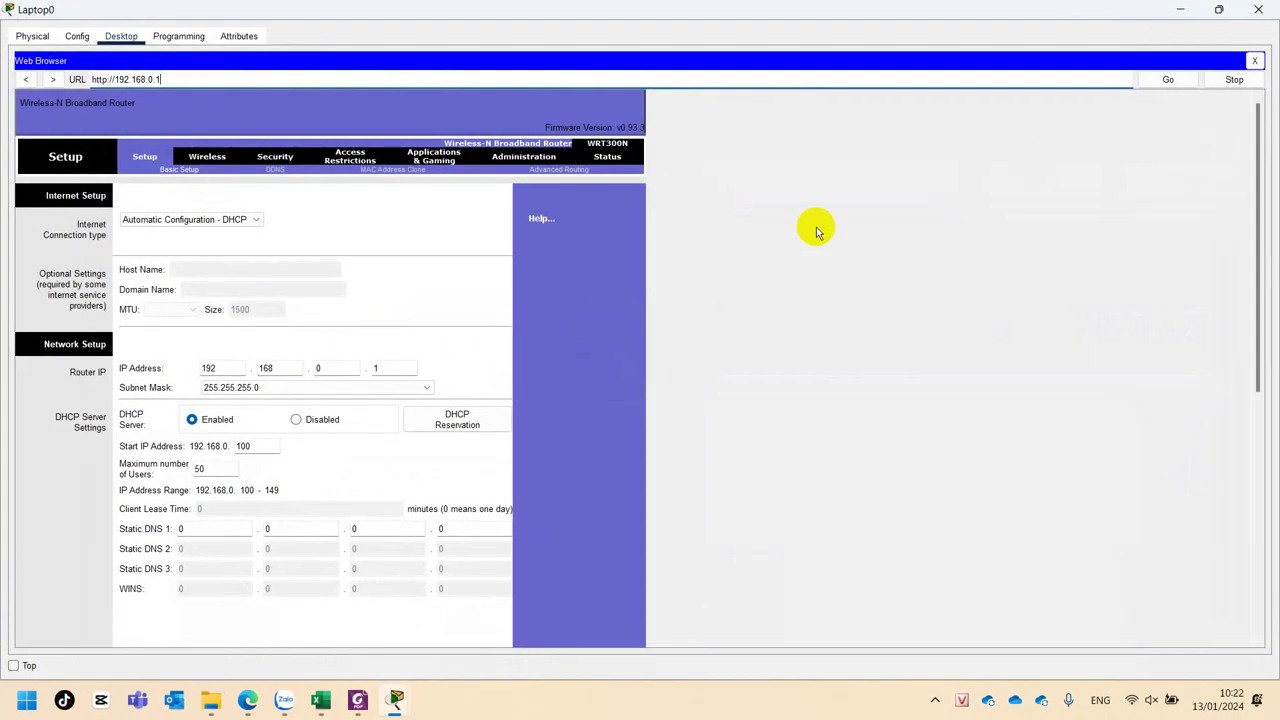
{"action": "scroll", "coordinate": [402, 348], "scroll_direction": "down", "scroll_amount": 3}
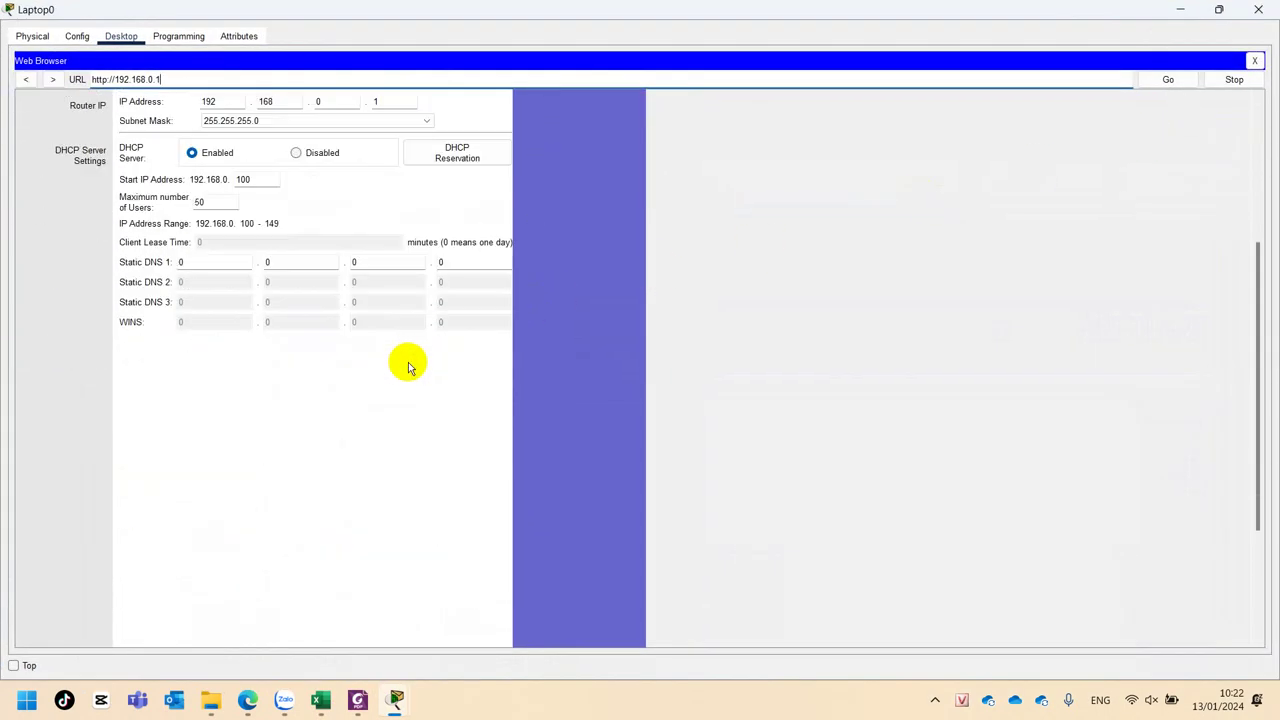
{"action": "scroll", "coordinate": [408, 367], "scroll_direction": "up", "scroll_amount": 1}
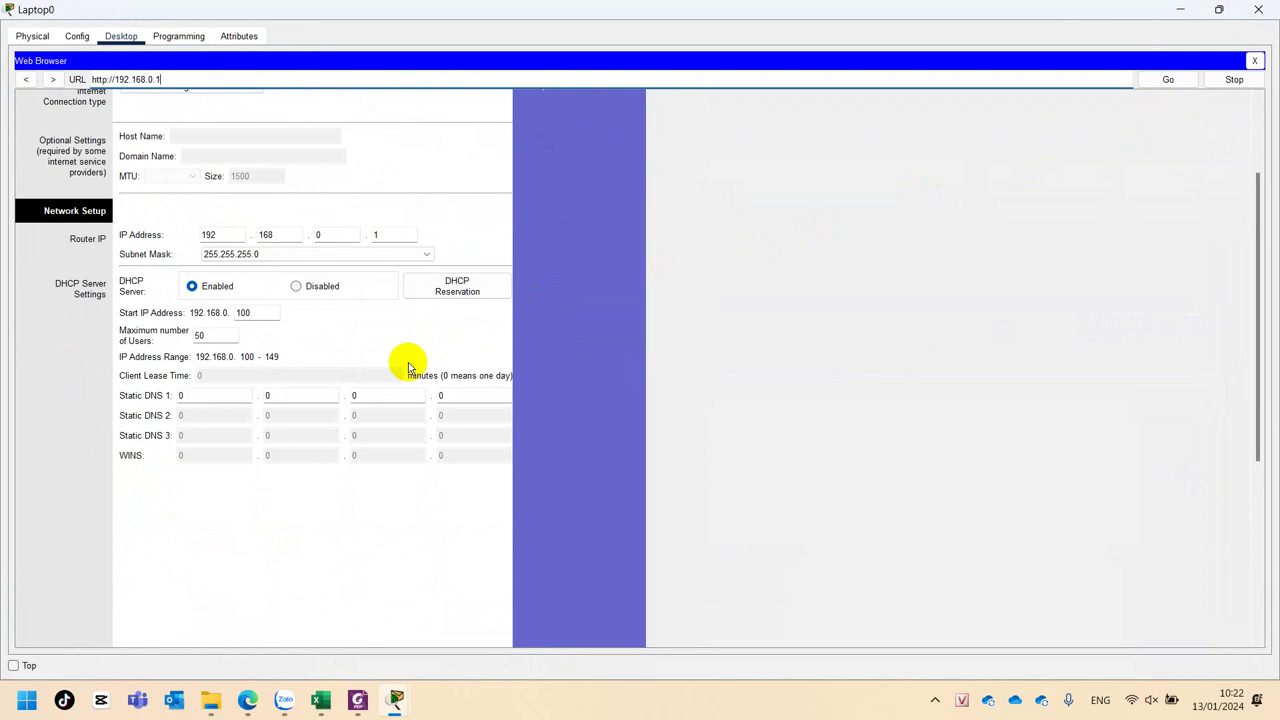
{"action": "scroll", "coordinate": [408, 367], "scroll_direction": "up", "scroll_amount": 1}
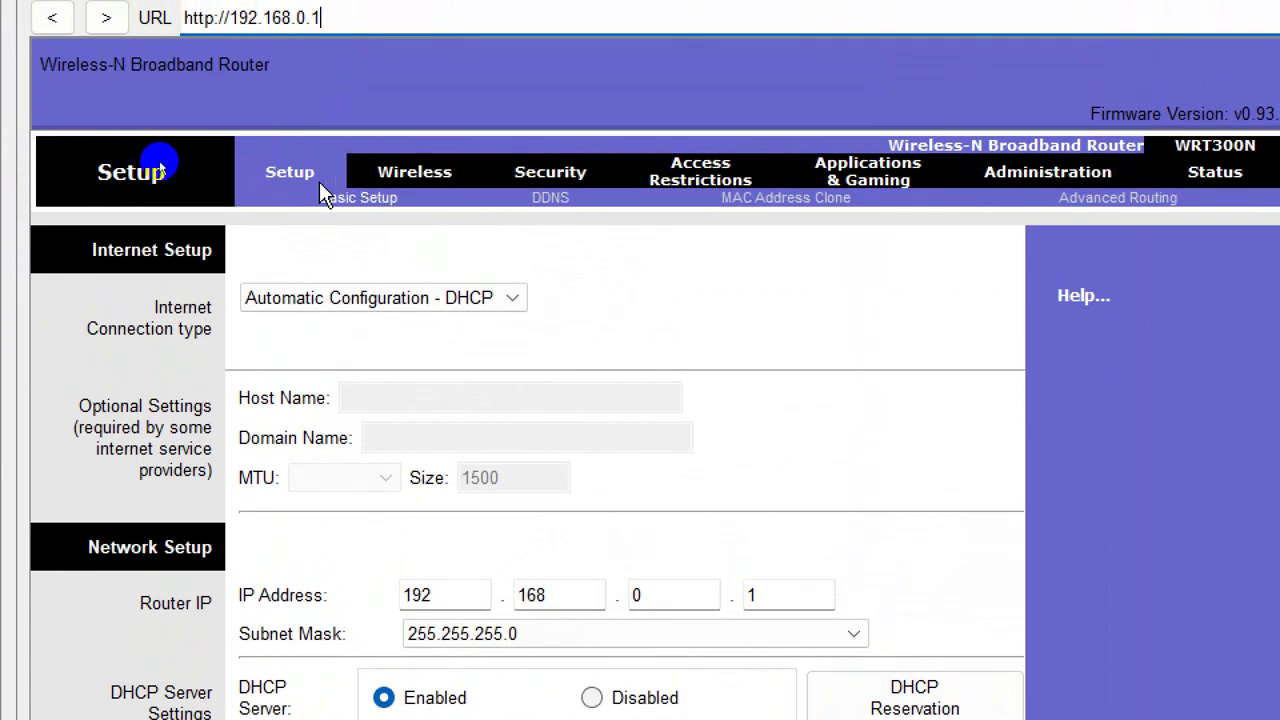
Inspect the connection type and router IP, then select the DHCP start value 100.
{"action": "left_click", "coordinate": [375, 306]}
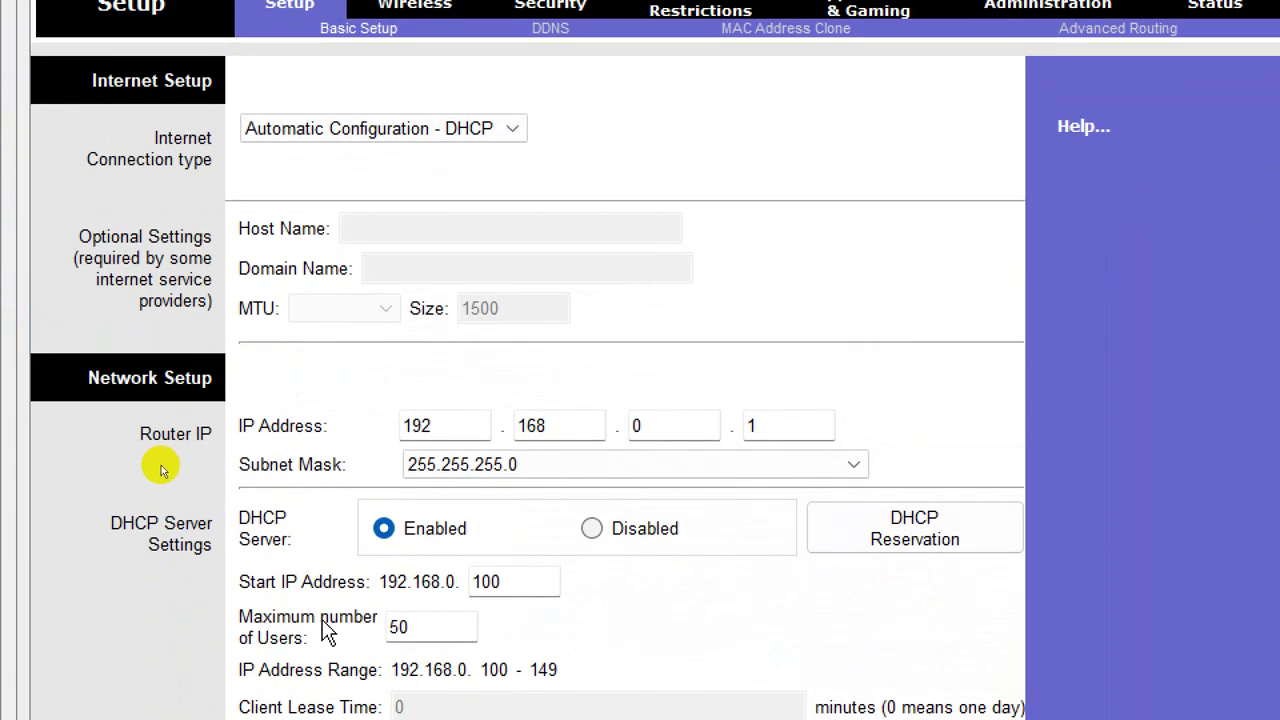
{"action": "left_click", "coordinate": [414, 425]}
{"action": "left_click", "coordinate": [645, 426]}
{"action": "left_click", "coordinate": [816, 430]}
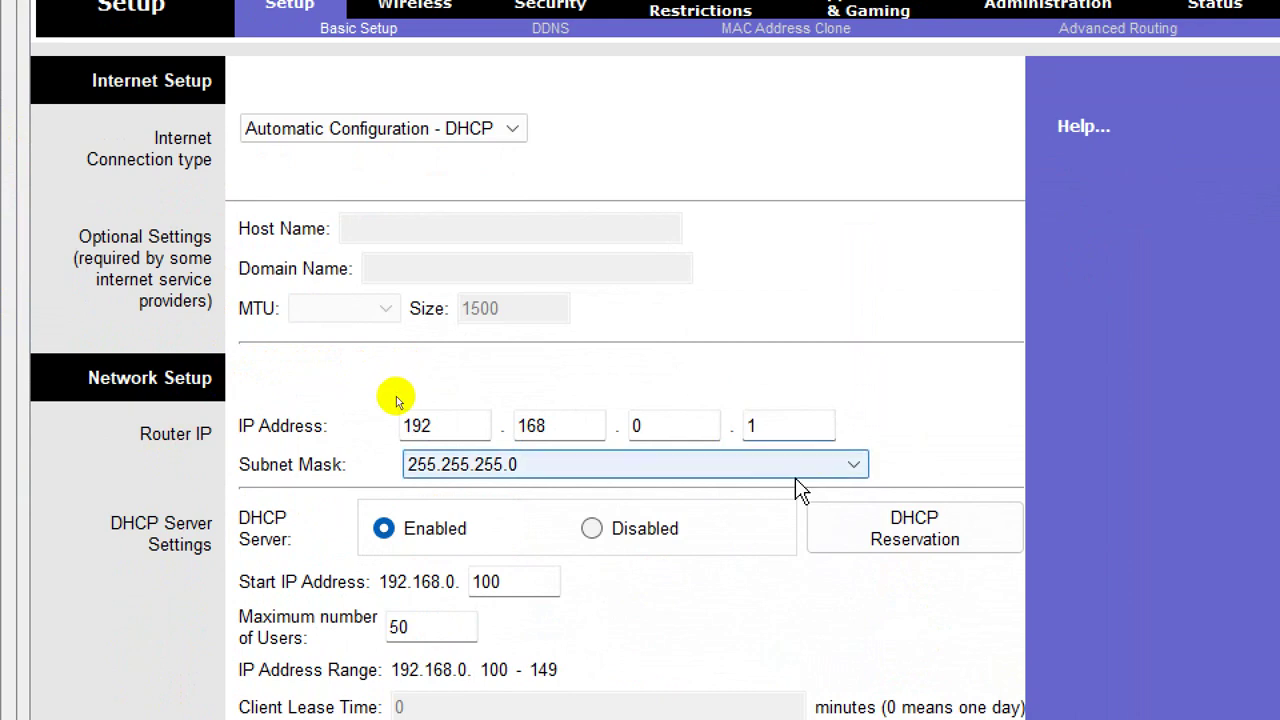
{"action": "scroll", "coordinate": [606, 629], "scroll_direction": "down", "scroll_amount": 1}
{"action": "double_click", "coordinate": [505, 455]}
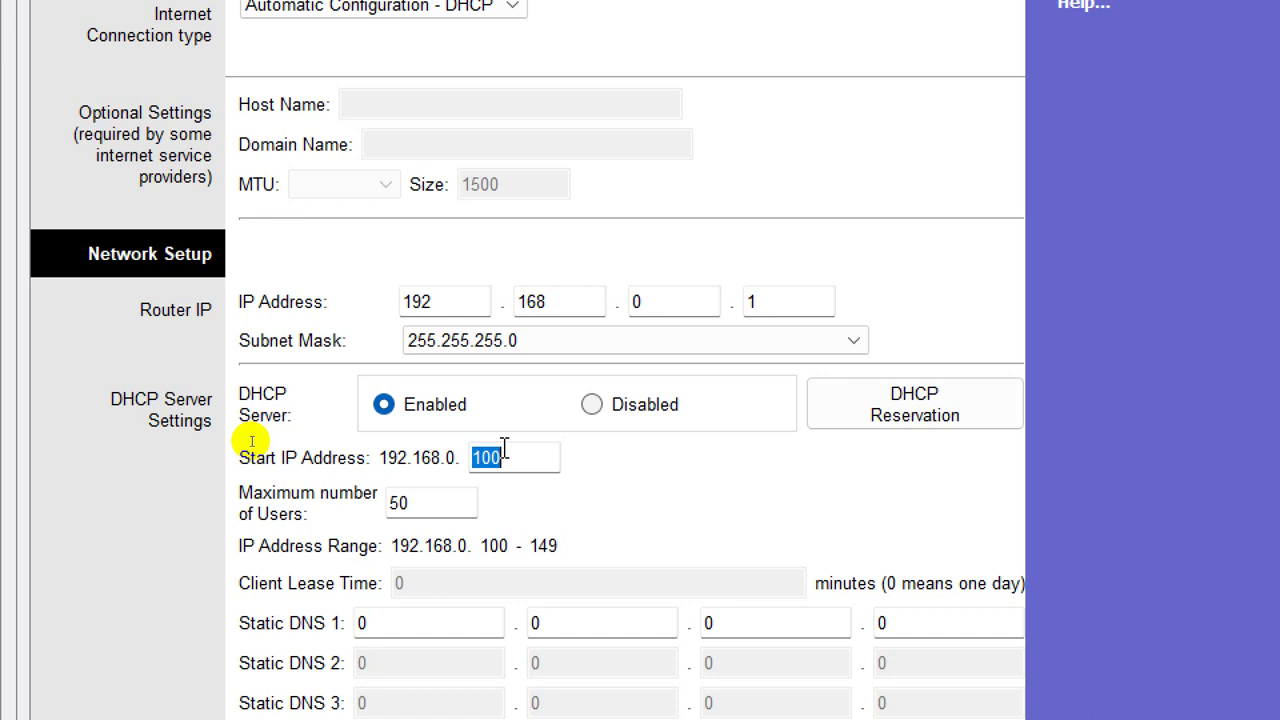
Set the DHCP start address to 192.168.0.11 and maximum users to 200.
{"action": "type", "text": "11"}
{"action": "double_click", "coordinate": [440, 505]}
{"action": "type", "text": "200"}
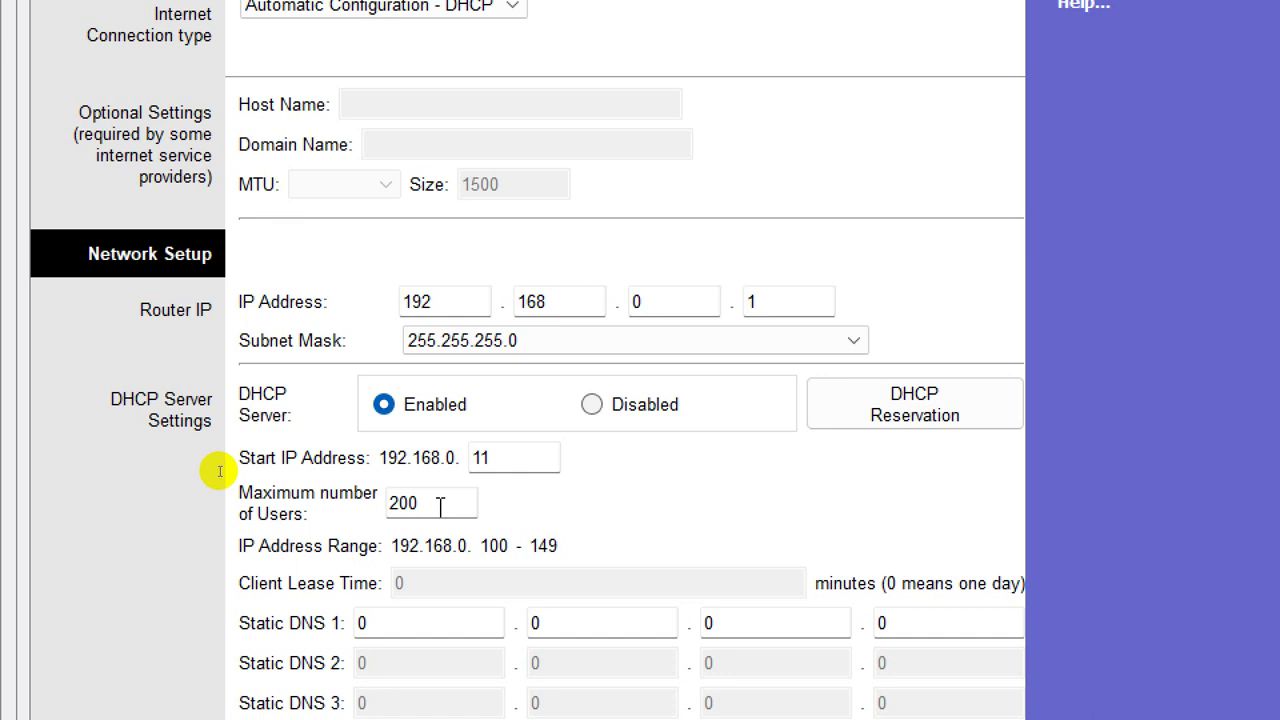
{"action": "scroll", "coordinate": [443, 594], "scroll_direction": "down", "scroll_amount": 1}
{"action": "left_click", "coordinate": [408, 586]}
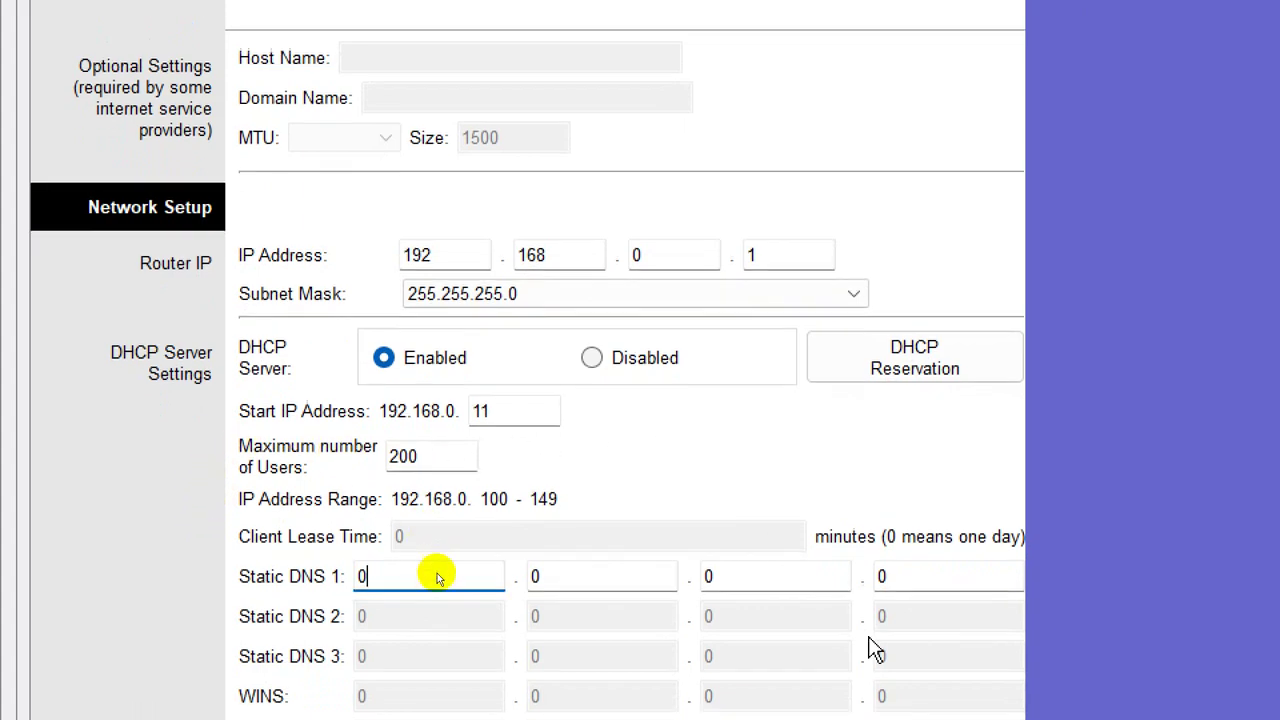
{"action": "scroll", "coordinate": [887, 506], "scroll_direction": "down", "scroll_amount": 10}
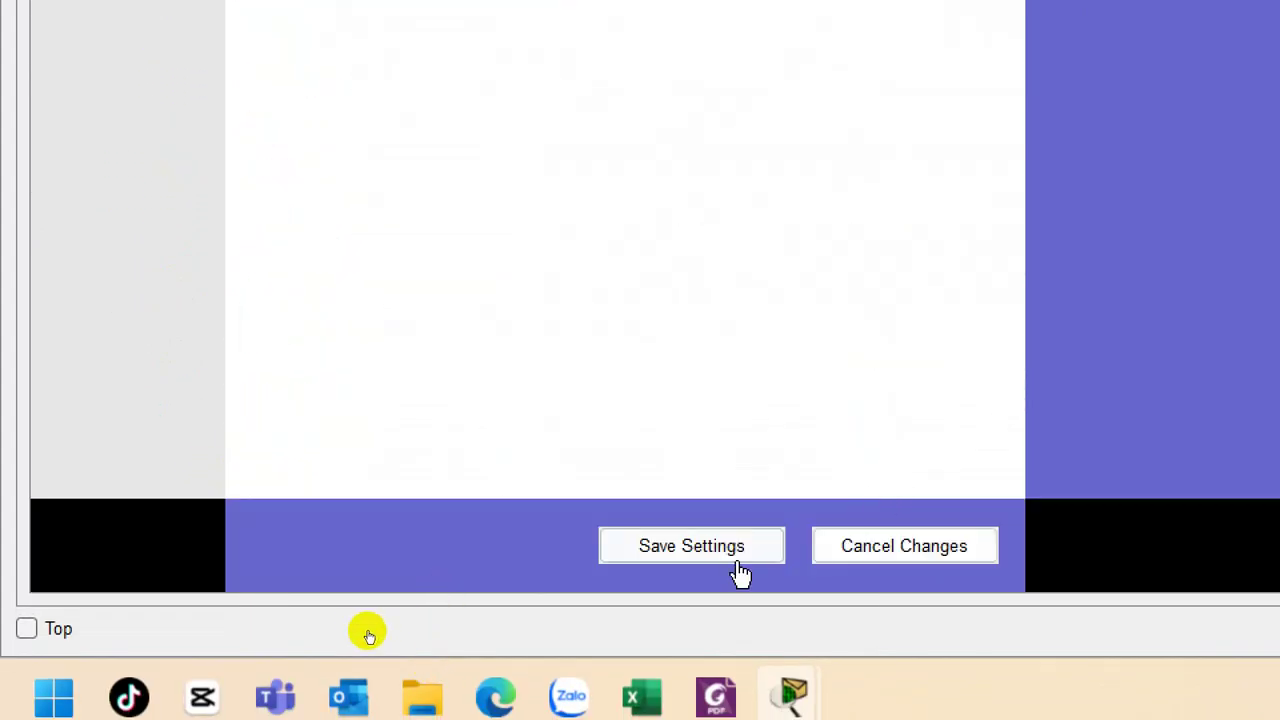
Save the DHCP settings, close the timed-out browser page, and close the Laptop0 window.
{"action": "left_click", "coordinate": [722, 558]}
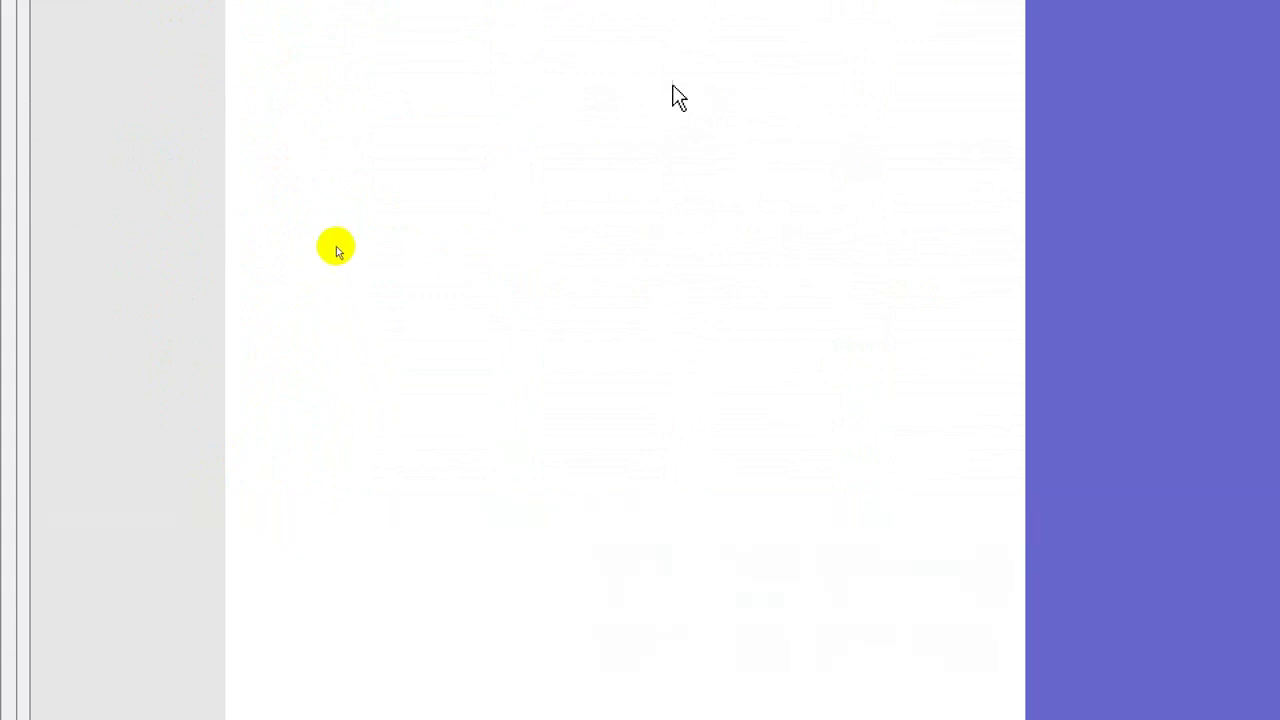
{"action": "scroll", "coordinate": [255, 59], "scroll_direction": "up", "scroll_amount": 5}
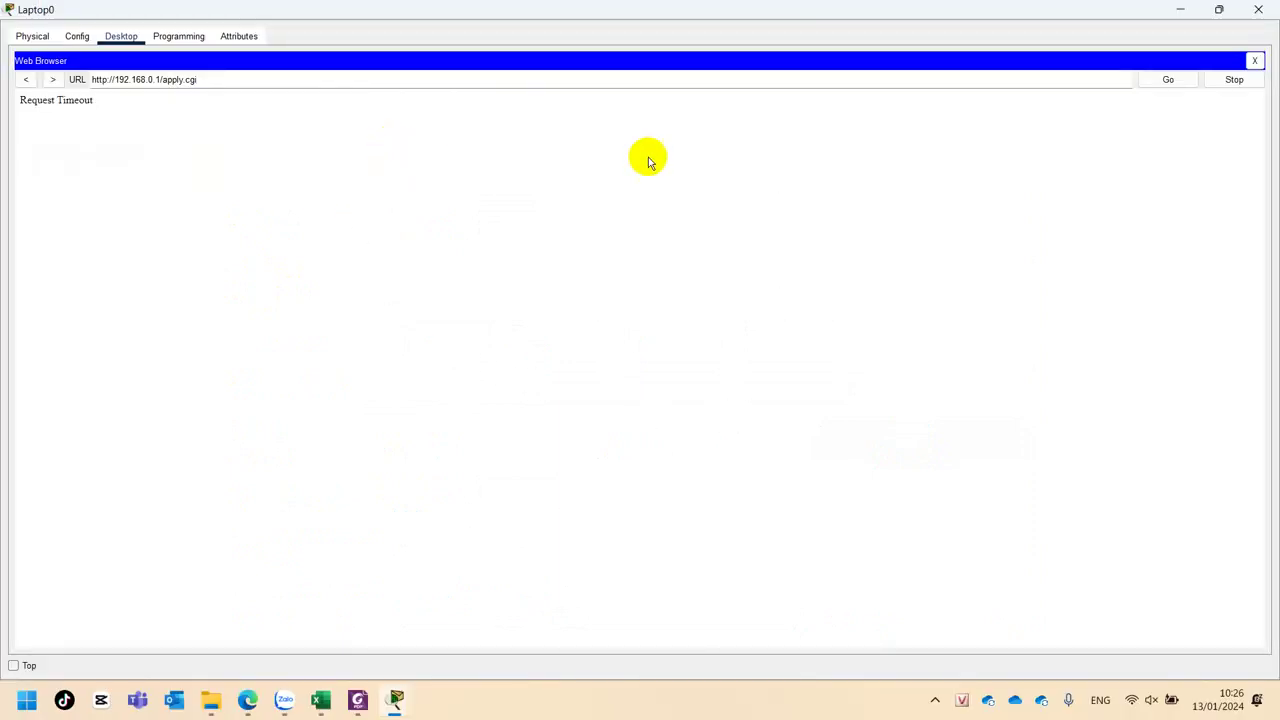
{"action": "left_click", "coordinate": [1254, 61]}
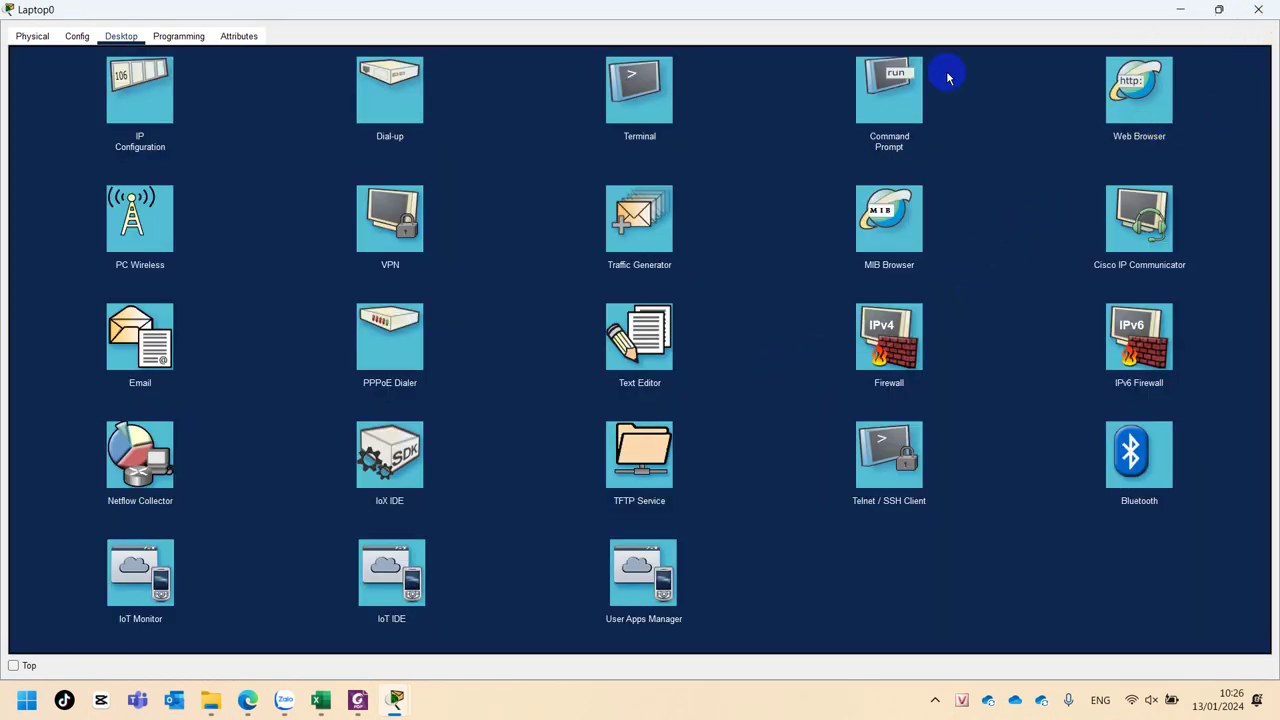
{"action": "left_click", "coordinate": [78, 35]}
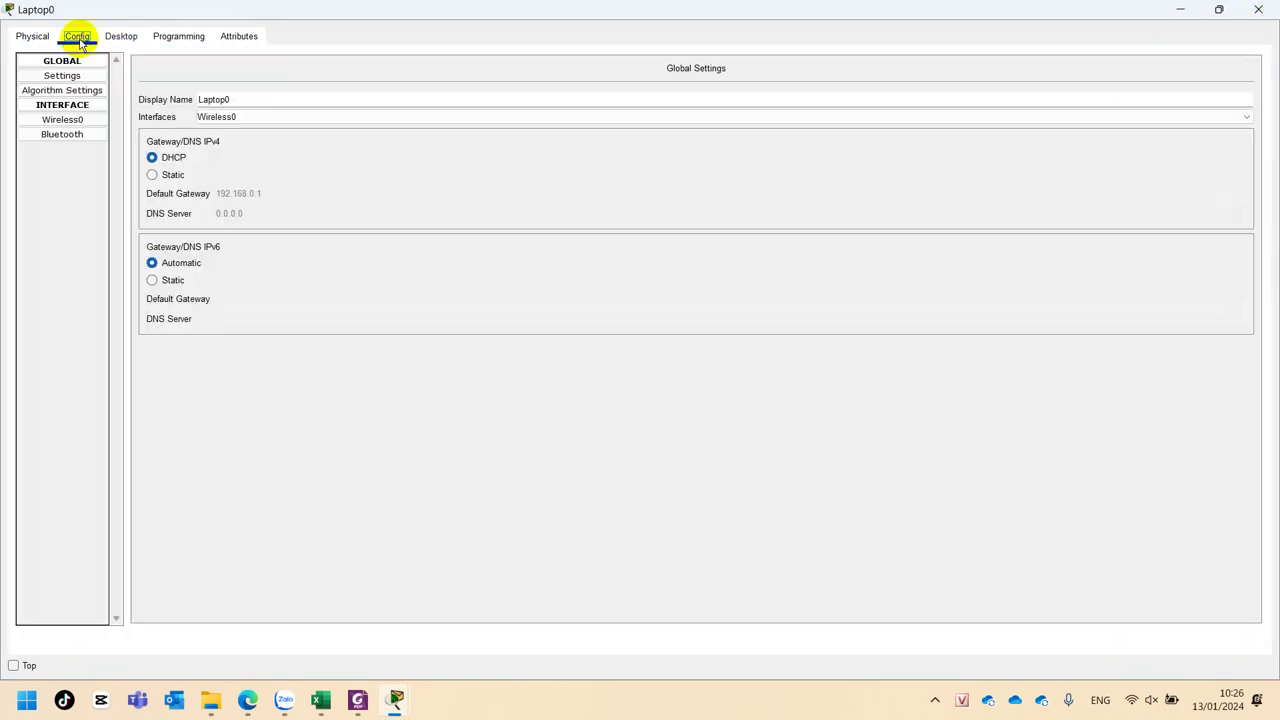
{"action": "left_click", "coordinate": [1258, 9]}
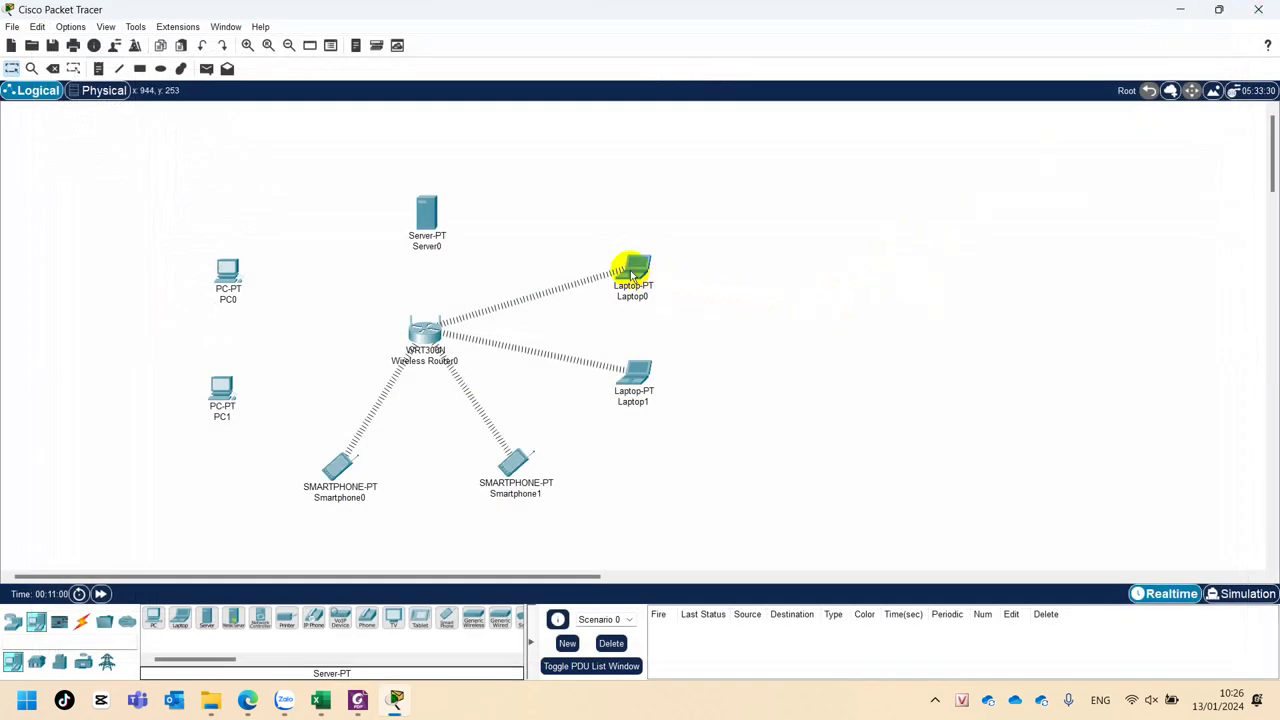
Confirm Laptop0 now has IP 192.168.0.17/24 and reopen its window.
{"action": "mouse_move", "coordinate": [631, 274]}
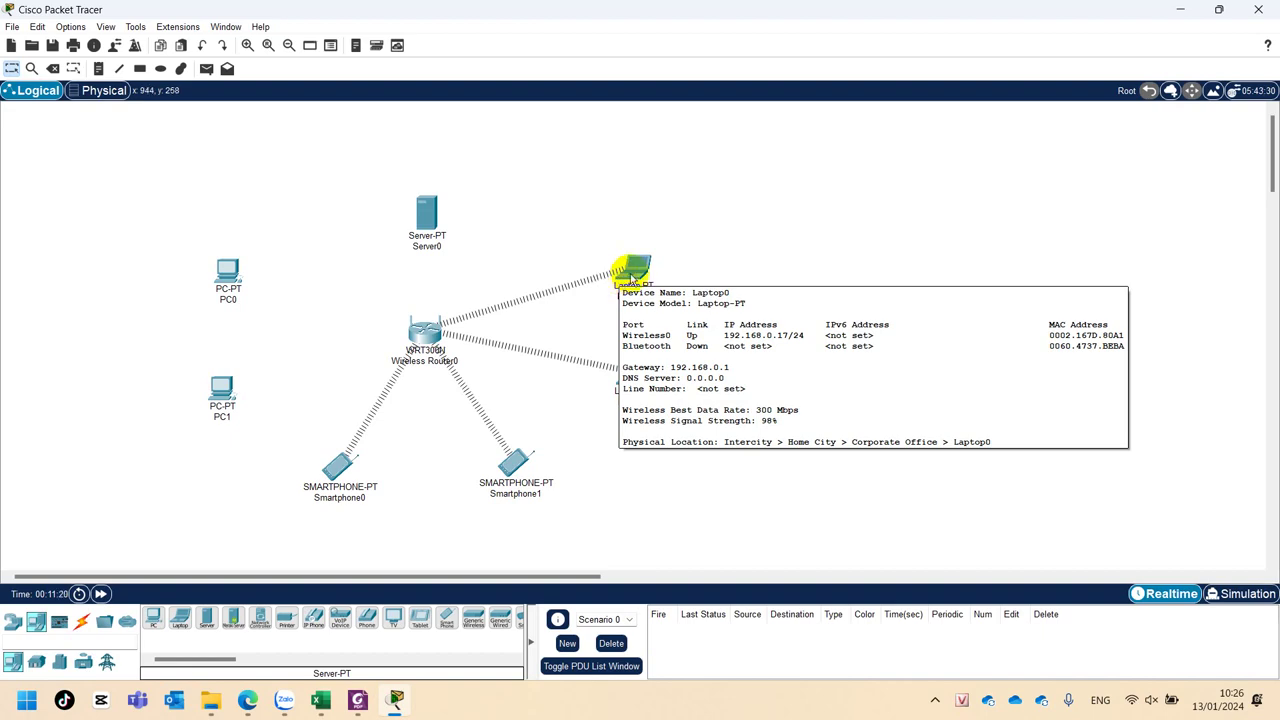
{"action": "left_click", "coordinate": [632, 270]}
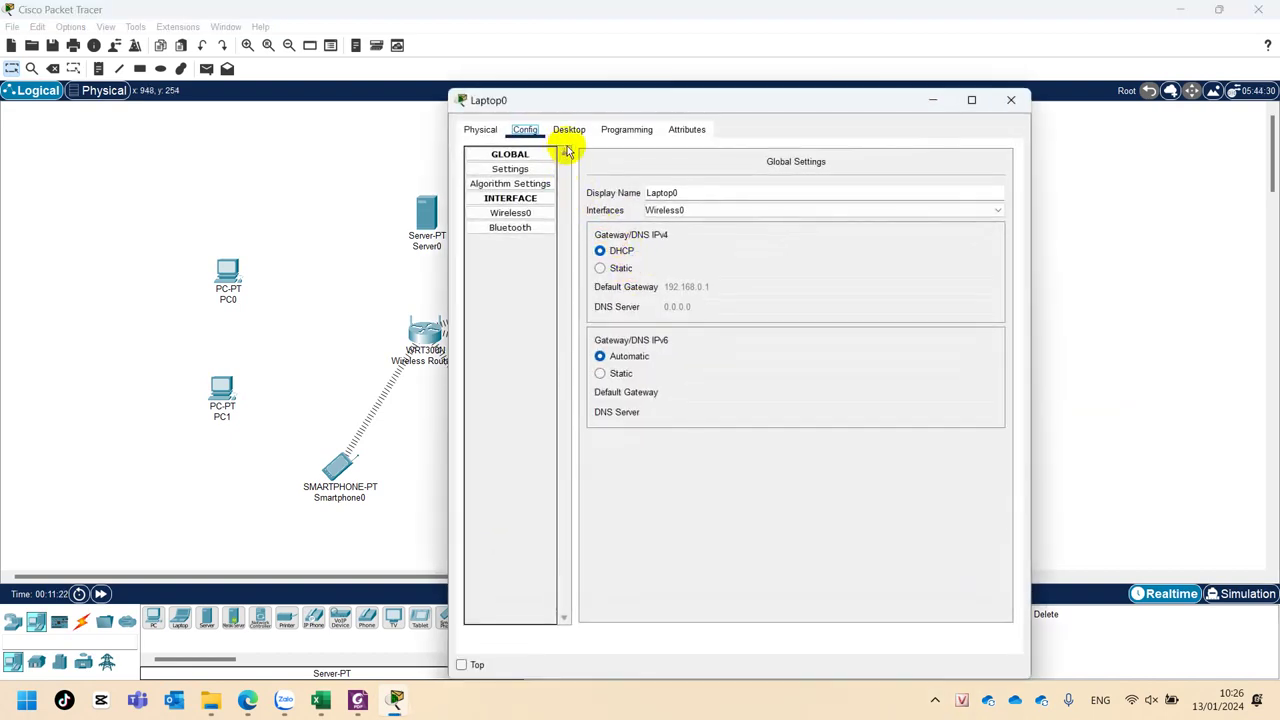
Reopen the router page at 192.168.0.1 in Laptop0's browser and log in.
{"action": "left_click", "coordinate": [569, 130]}
{"action": "left_click", "coordinate": [953, 175]}
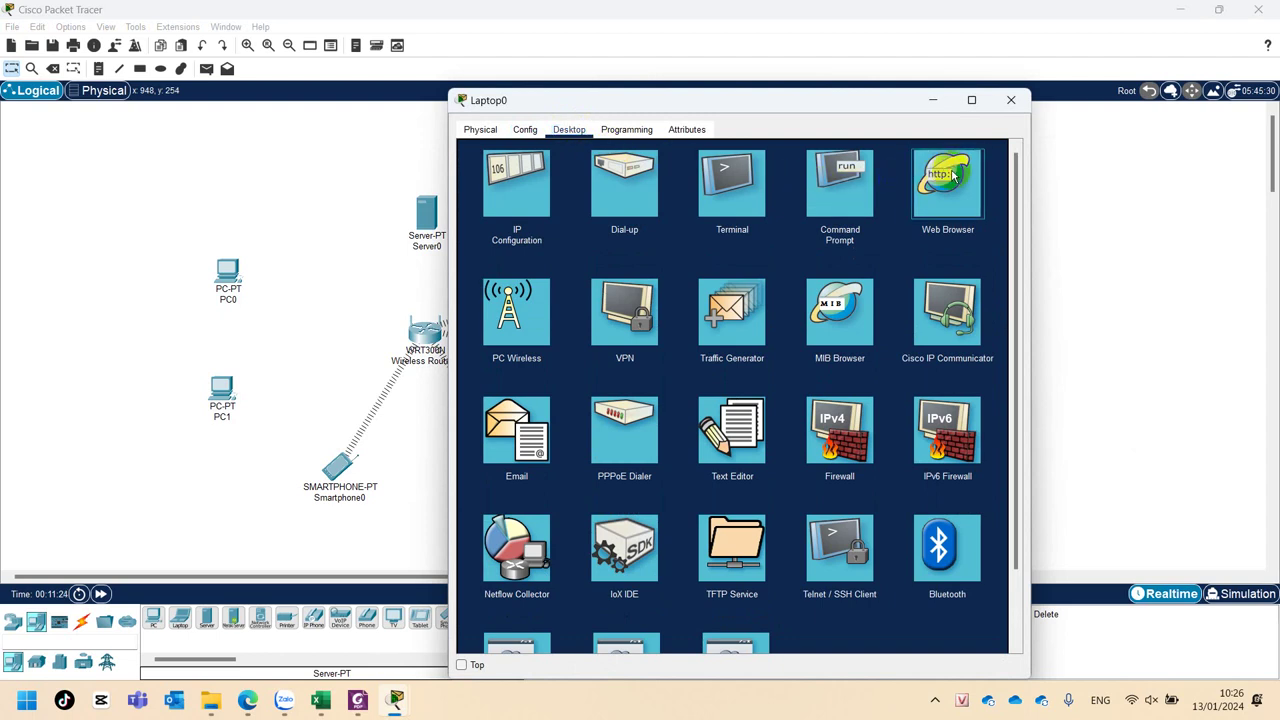
{"action": "left_click", "coordinate": [953, 175]}
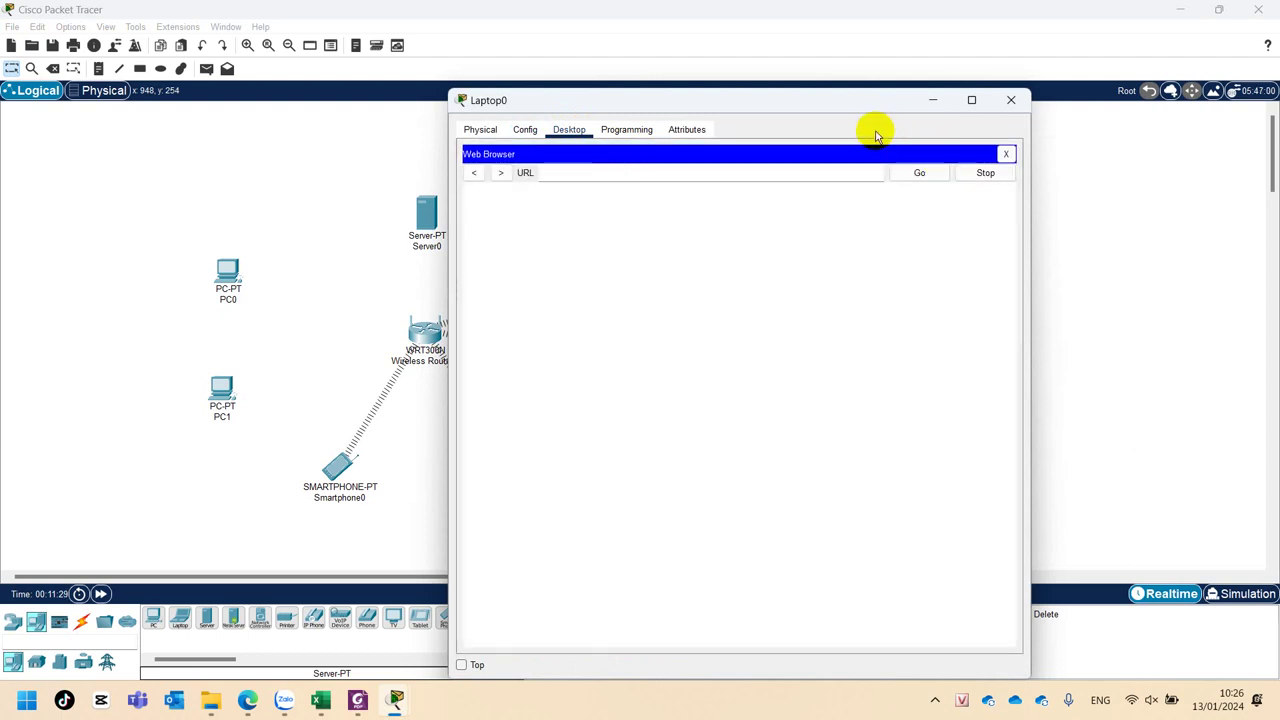
{"action": "left_click", "coordinate": [673, 171]}
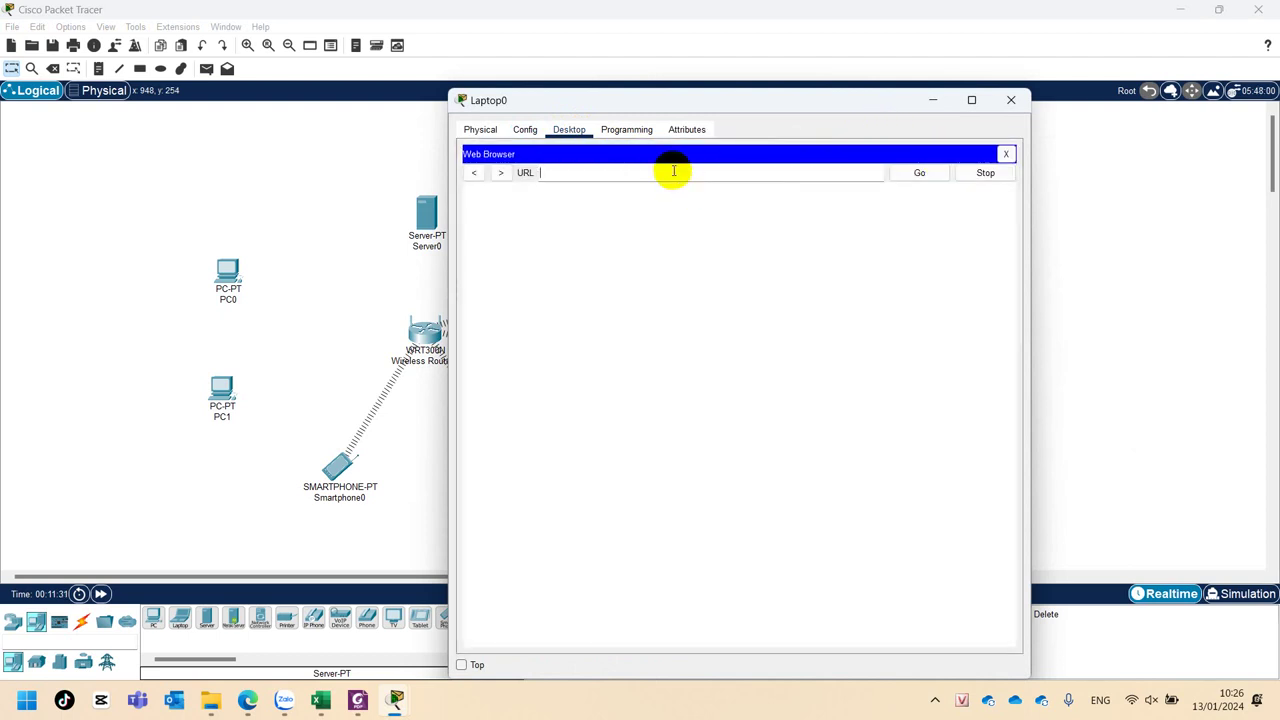
{"action": "type", "text": "192.168.0.1"}
{"action": "key", "text": "Return"}
{"action": "type", "text": "admin"}
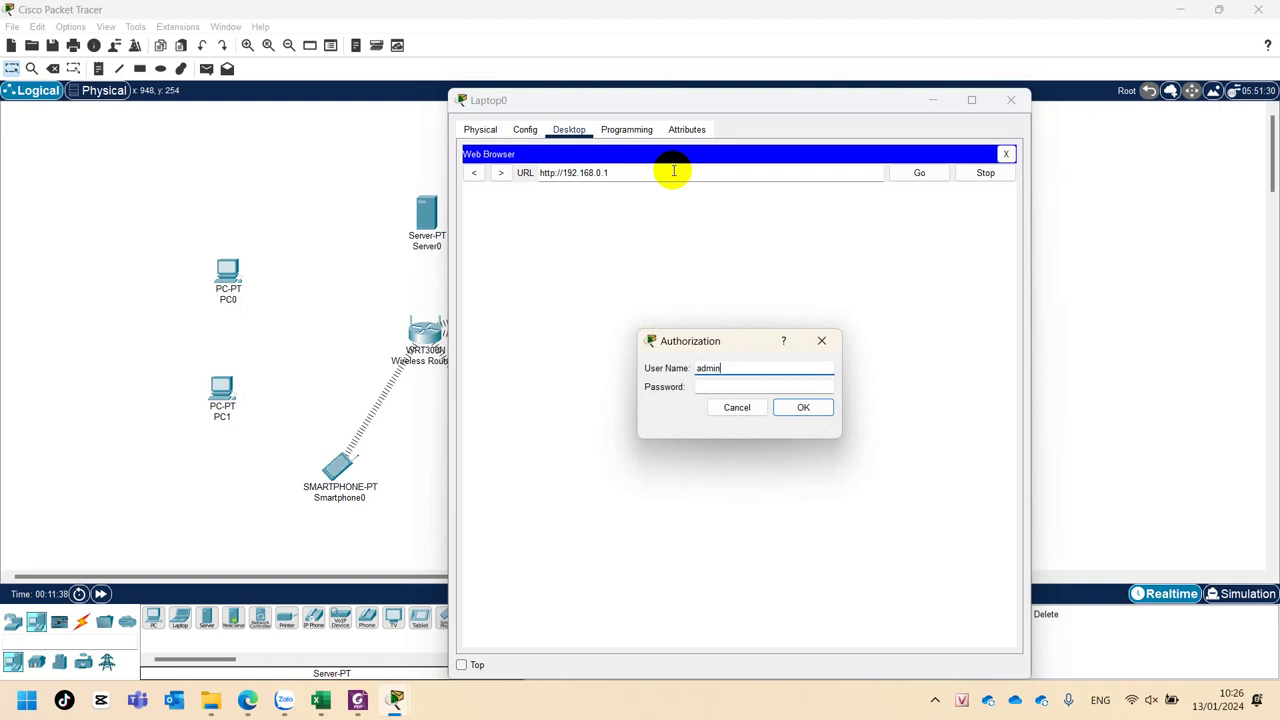
{"action": "key", "text": "Tab"}
{"action": "type", "text": "admin"}
{"action": "left_click", "coordinate": [793, 410]}
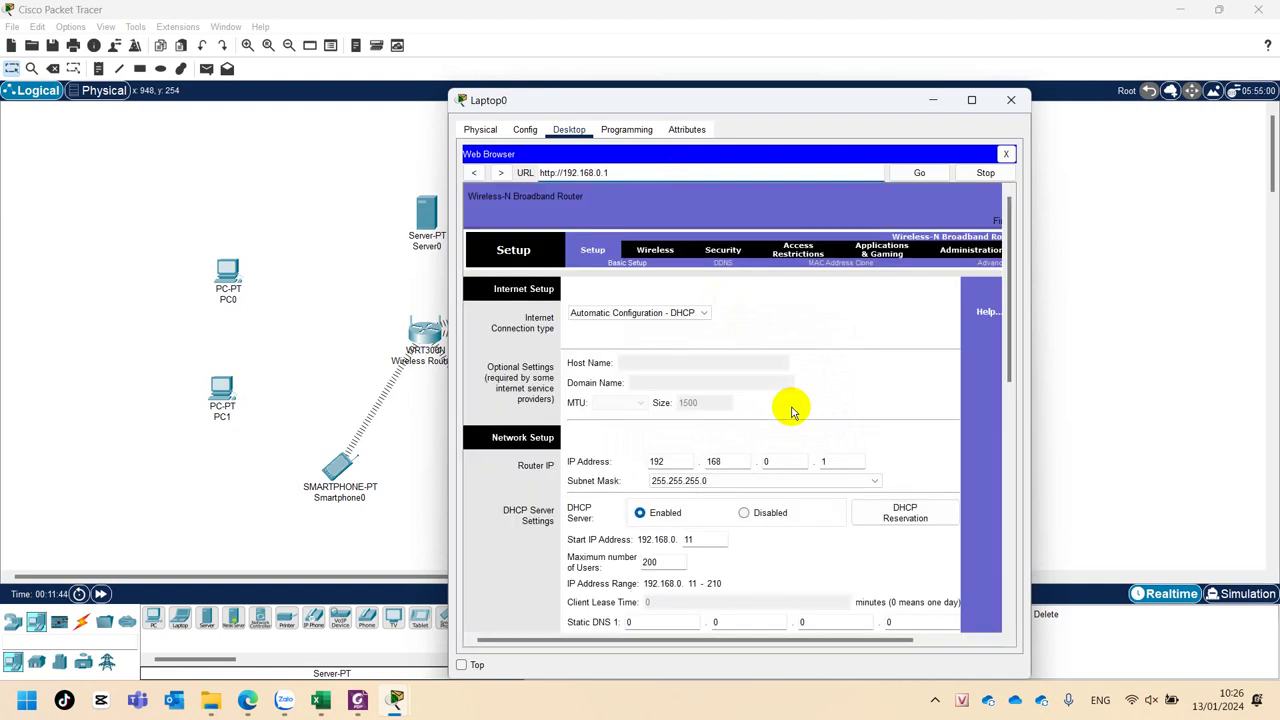
Confirm 200 maximum users (range 192.168.0.11–210) and maximize the Laptop0 window.
{"action": "scroll", "coordinate": [786, 505], "scroll_direction": "down", "scroll_amount": 3}
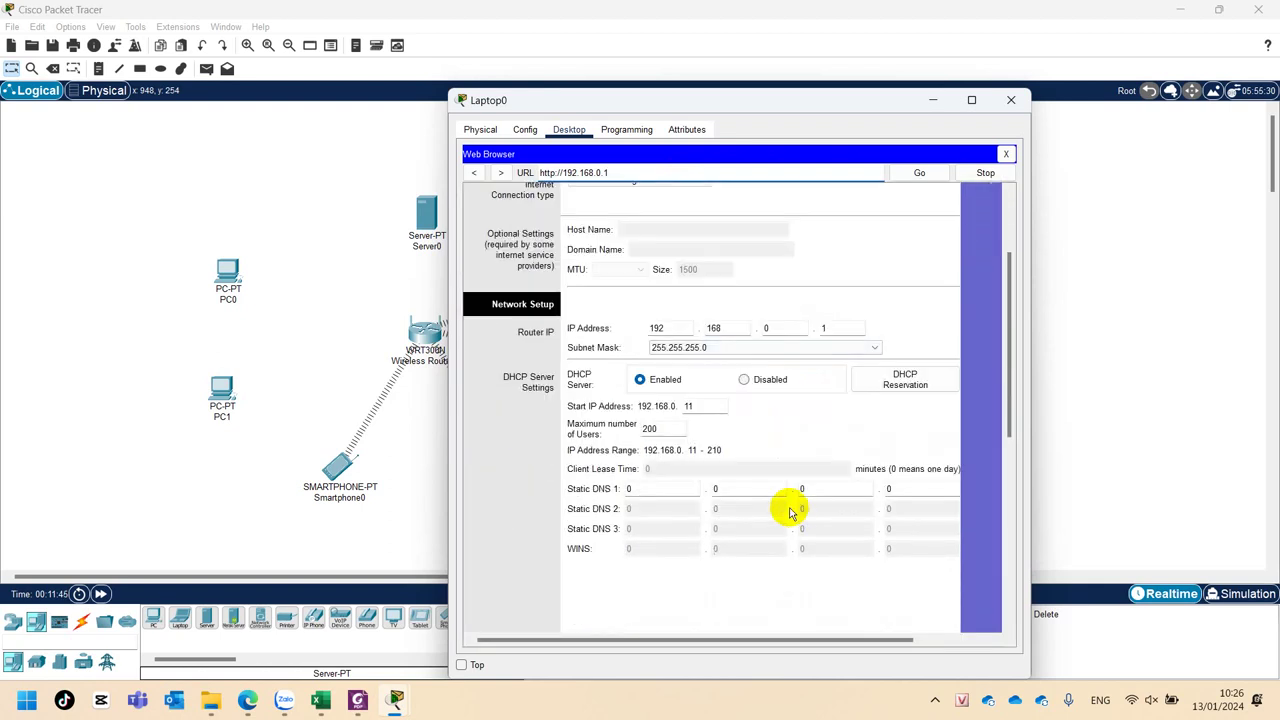
{"action": "left_click", "coordinate": [675, 429]}
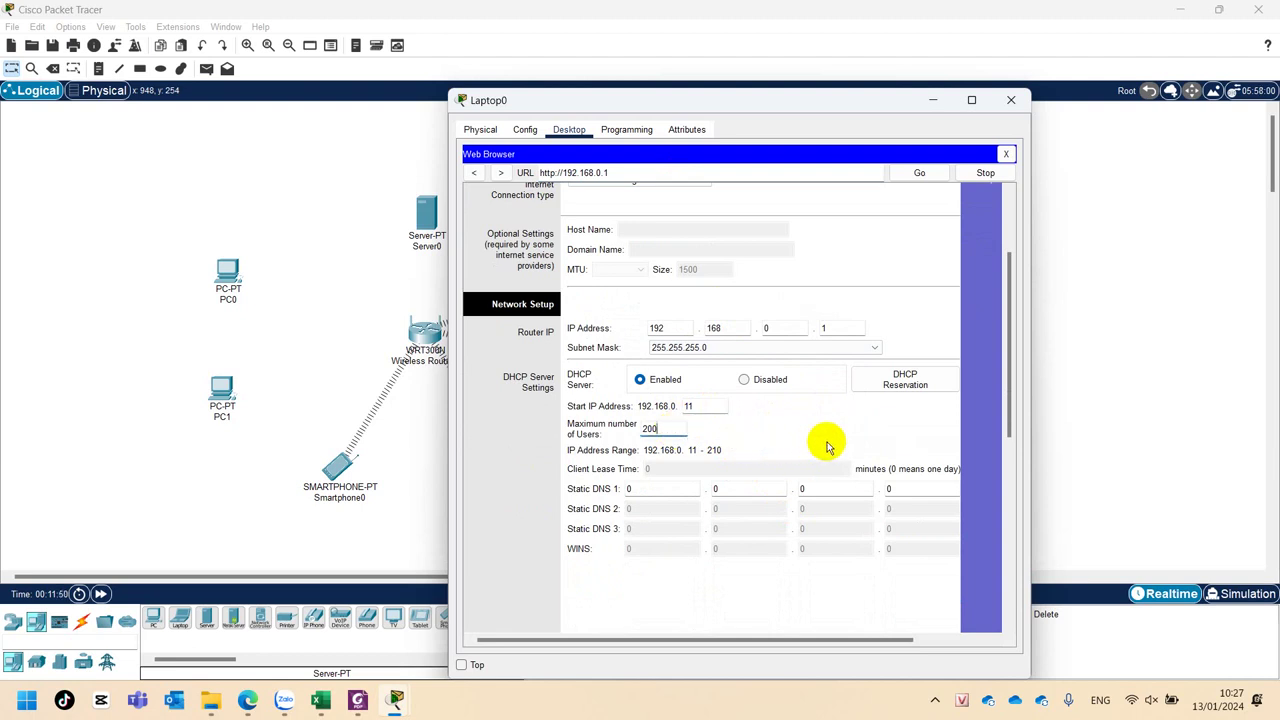
{"action": "scroll", "coordinate": [863, 430], "scroll_direction": "up", "scroll_amount": 3}
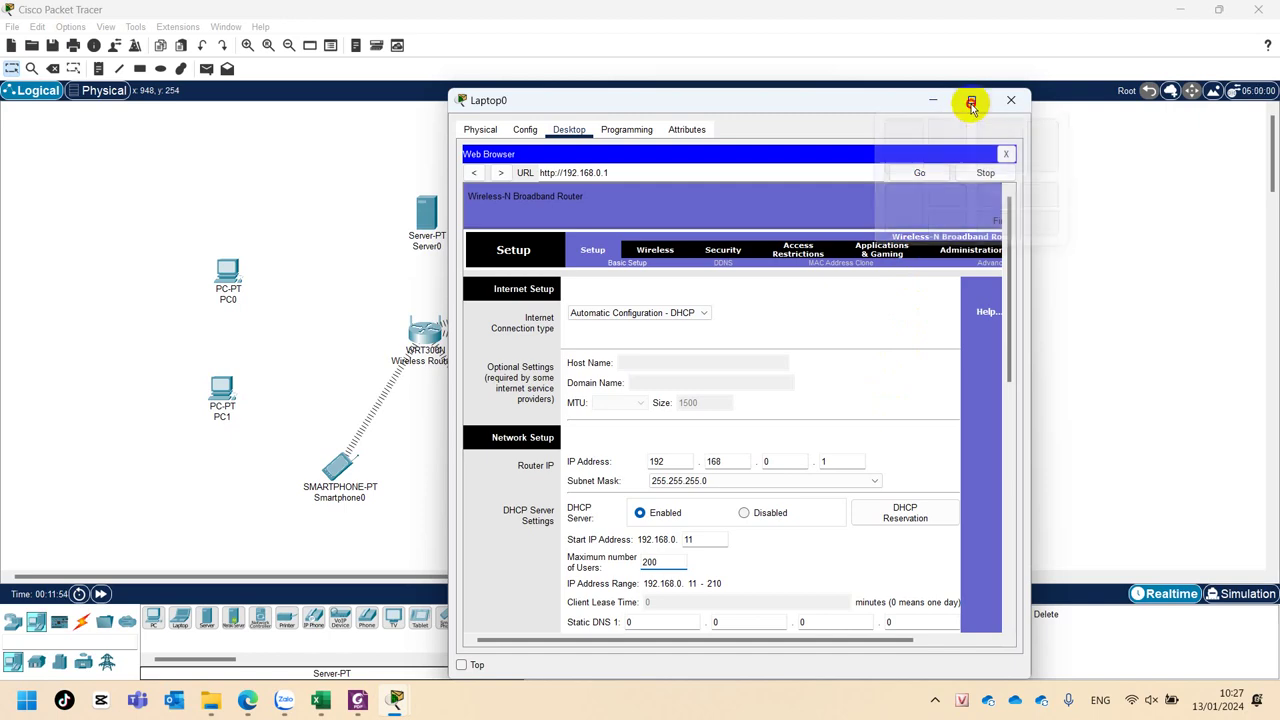
{"action": "left_click", "coordinate": [971, 101]}
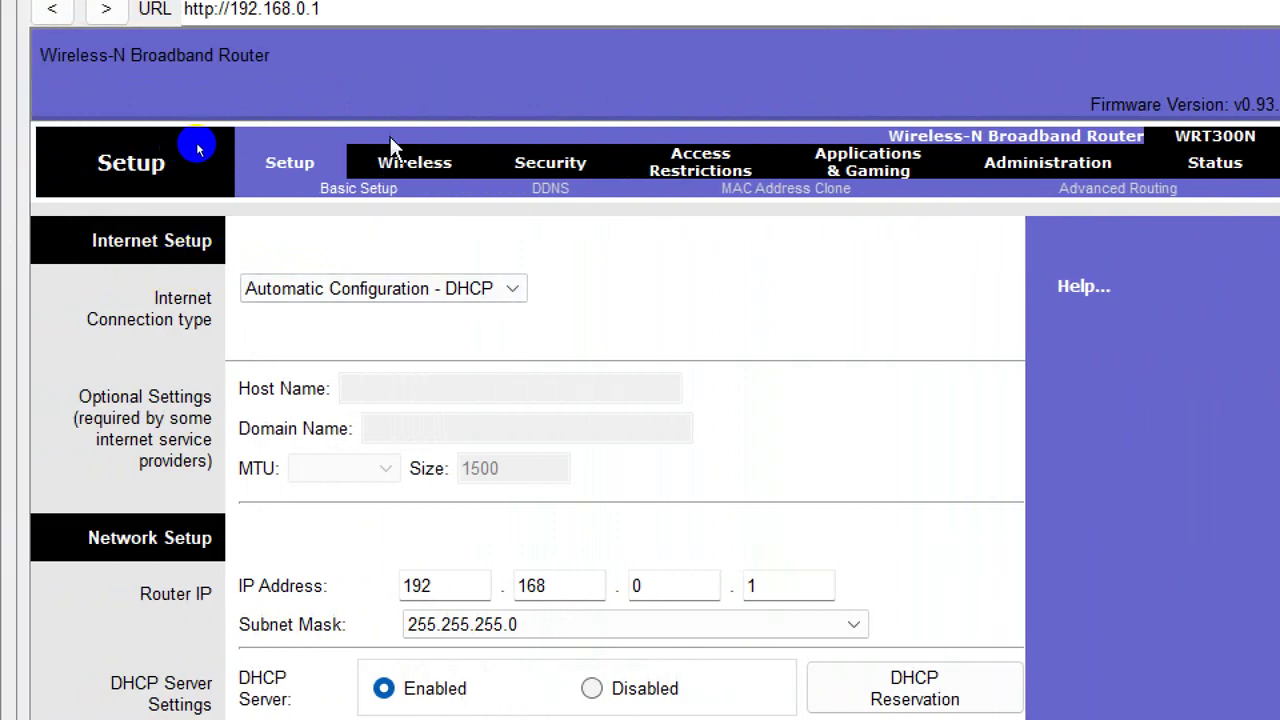
In the router's wireless settings, keep Mixed network mode and rename the SSID from Default to QBinh.
{"action": "left_click", "coordinate": [395, 170]}
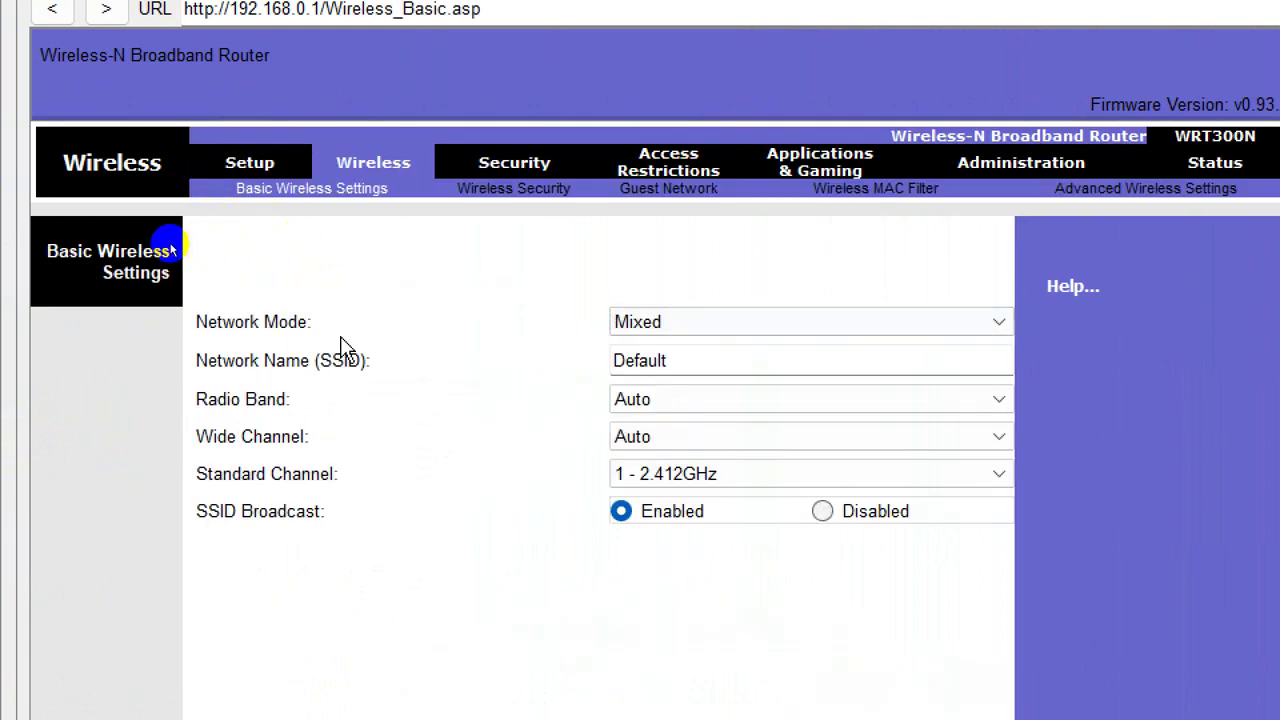
{"action": "left_click", "coordinate": [672, 321]}
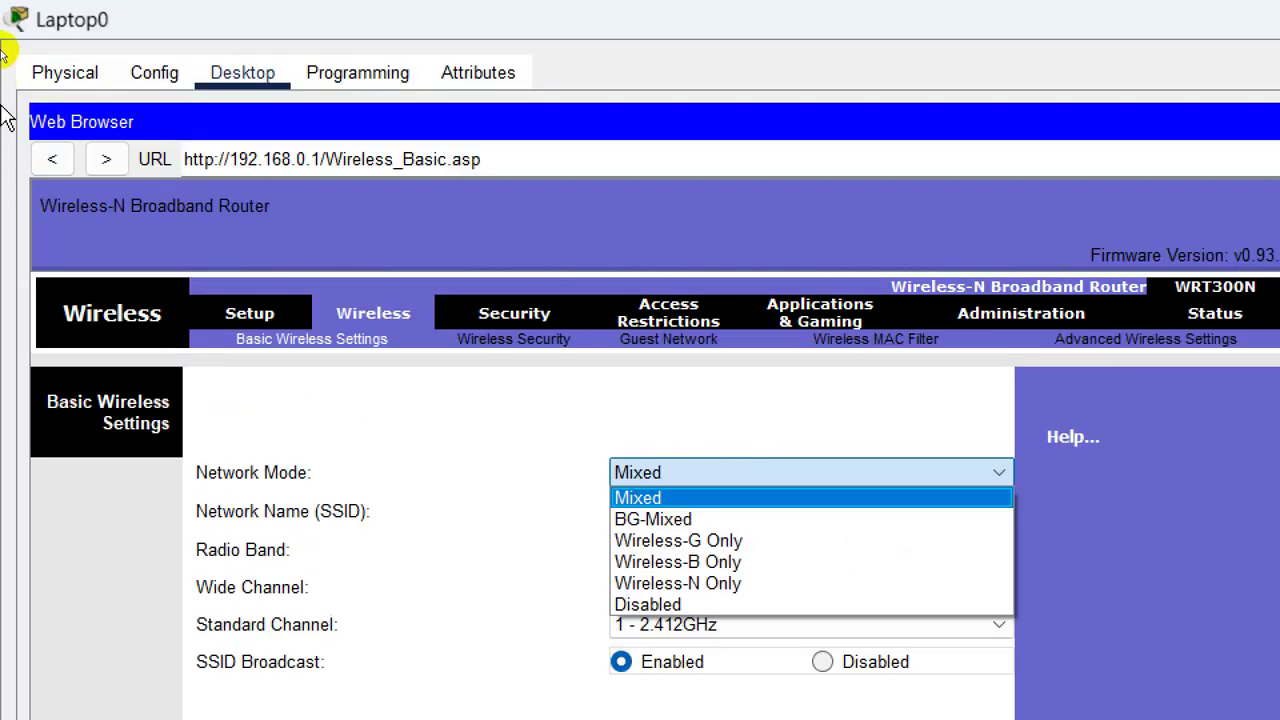
{"action": "left_click", "coordinate": [560, 540]}
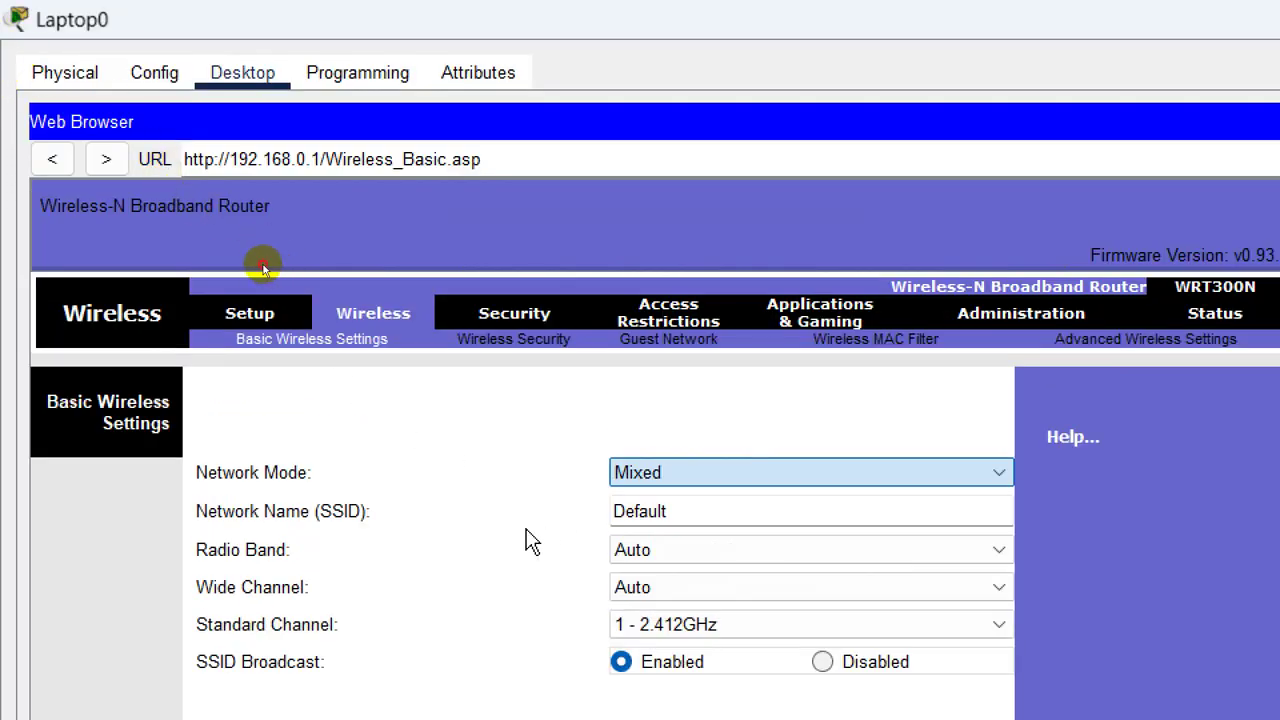
{"action": "double_click", "coordinate": [694, 501]}
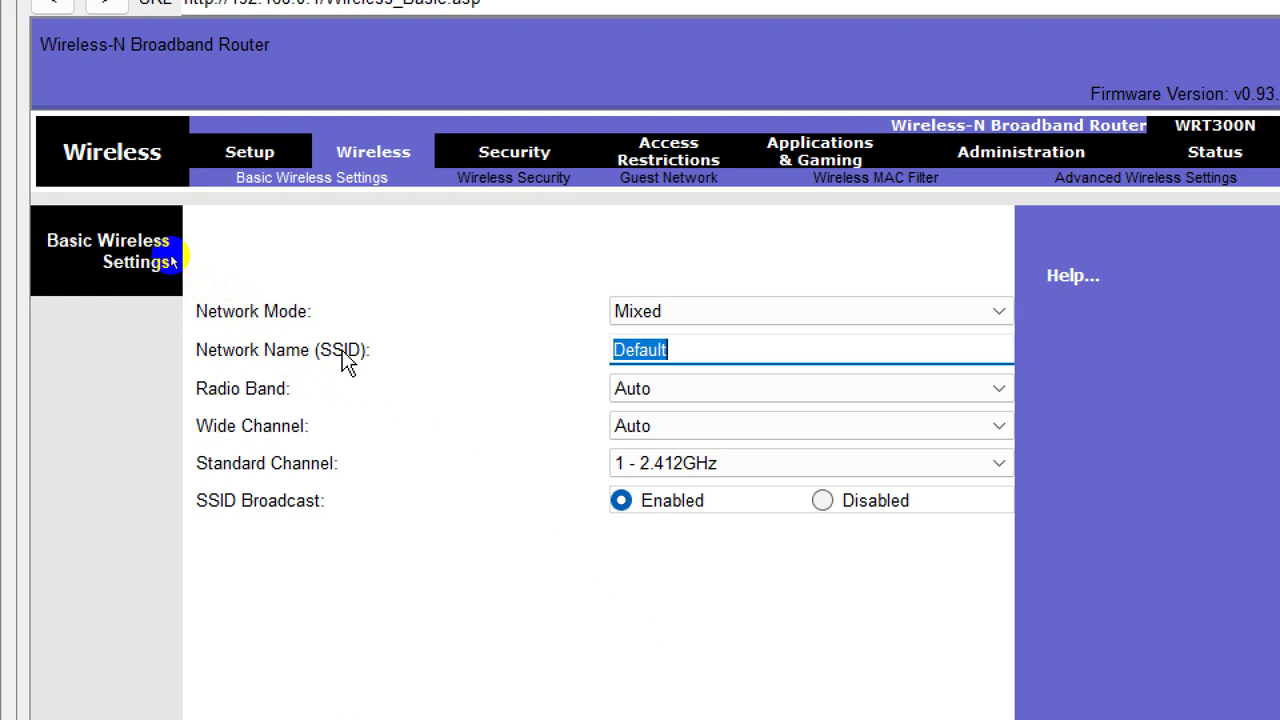
{"action": "type", "text": "QBinh"}
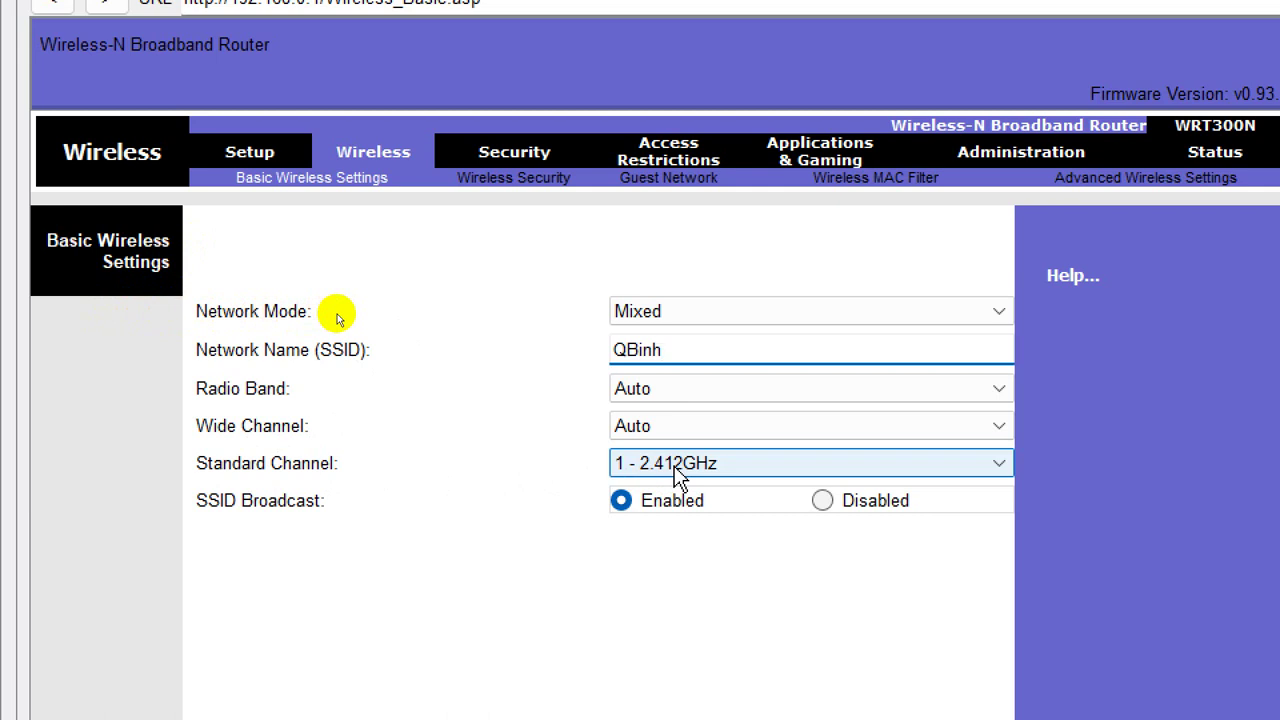
{"action": "double_click", "coordinate": [657, 355]}
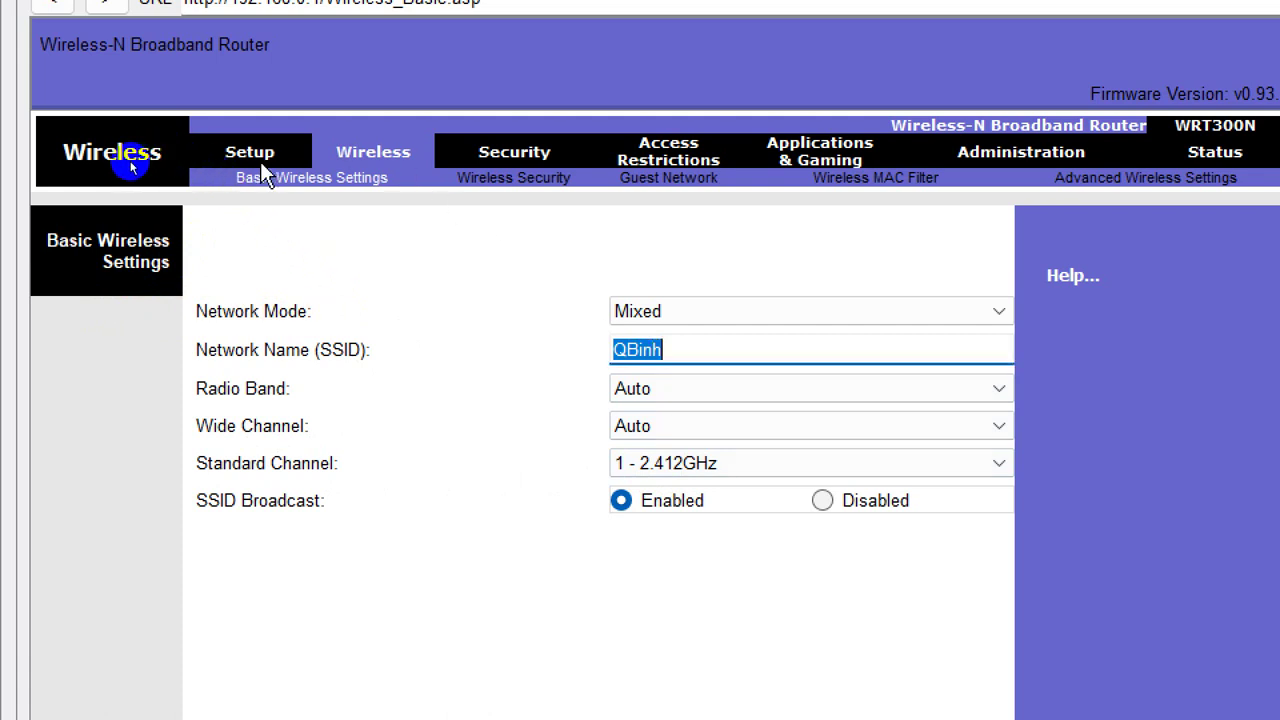
{"action": "left_click", "coordinate": [683, 358]}
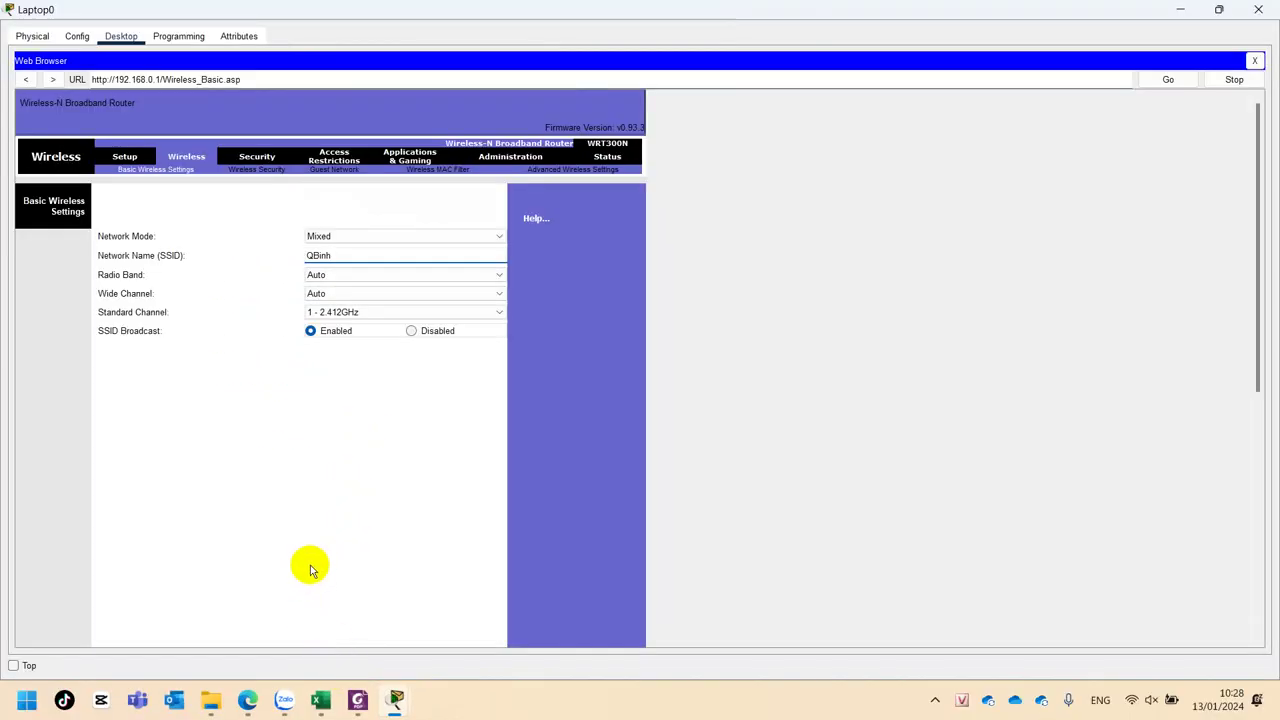
Save the wireless settings (SSID QBinh, Mixed, channel 1), moving the Laptop0 window aside.
{"action": "scroll", "coordinate": [310, 568], "scroll_direction": "down", "scroll_amount": 3}
{"action": "scroll", "coordinate": [310, 568], "scroll_direction": "down", "scroll_amount": 5}
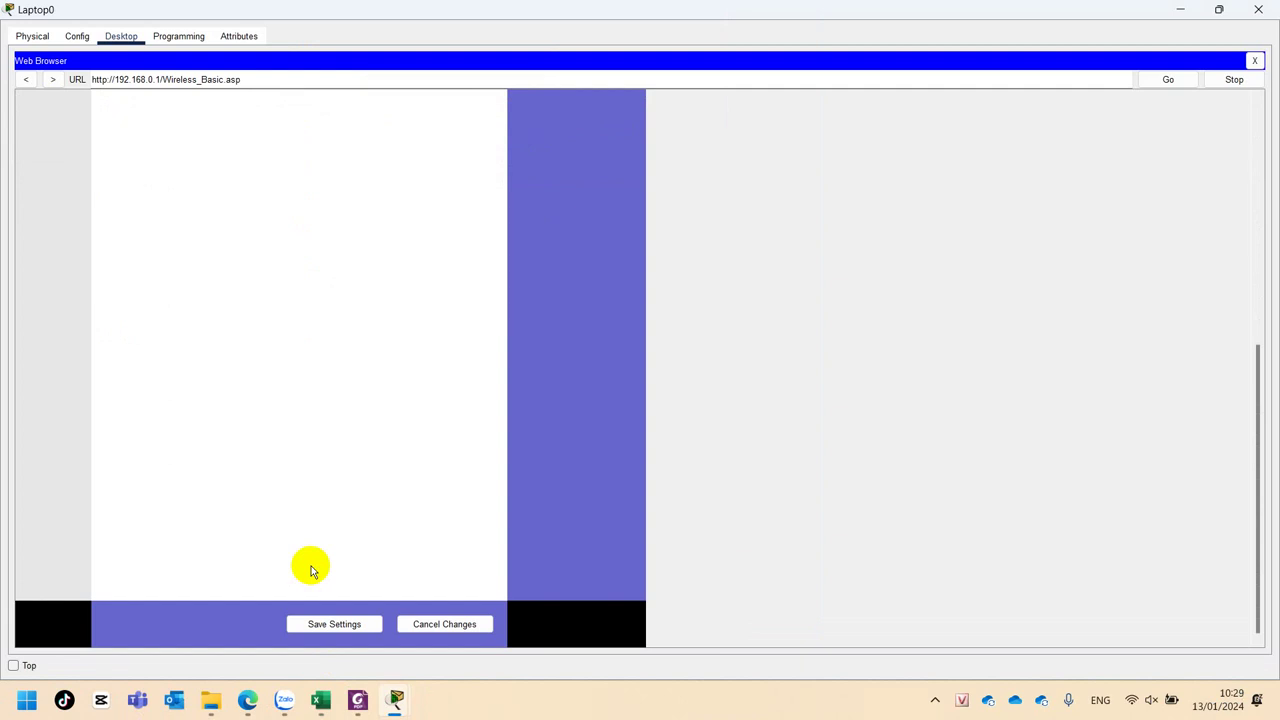
{"action": "left_click", "coordinate": [332, 624]}
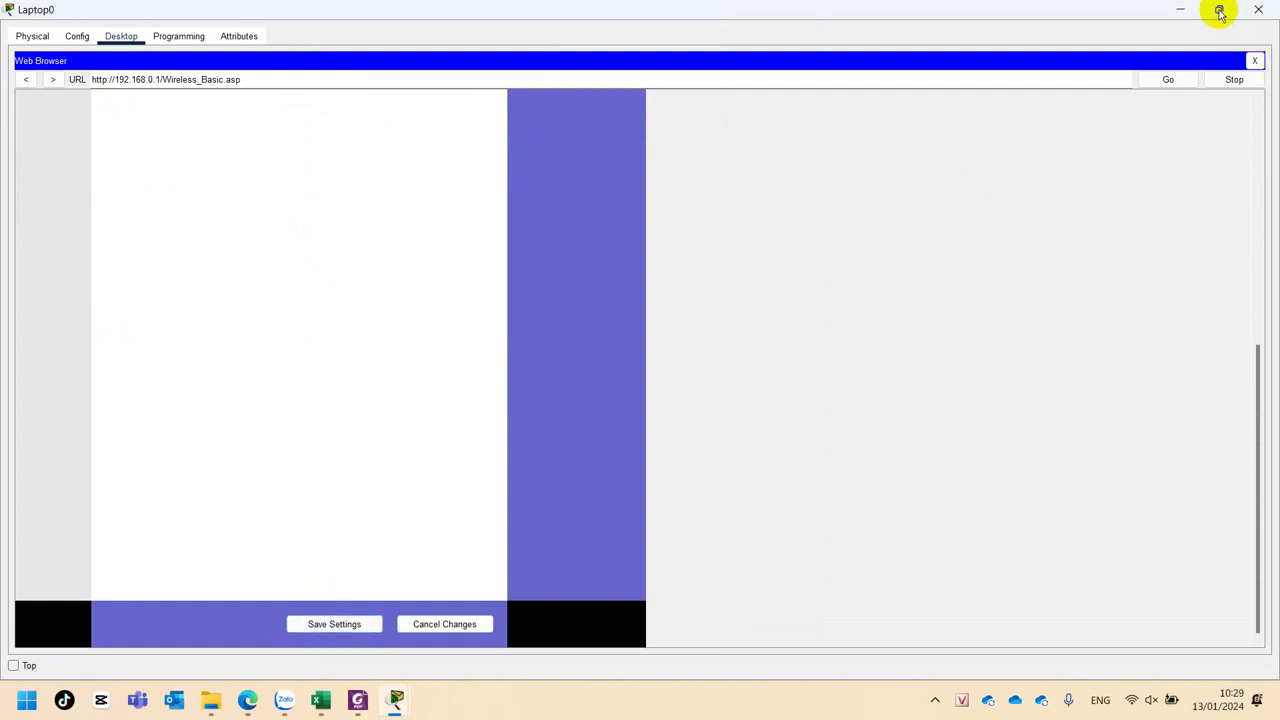
{"action": "left_click", "coordinate": [1219, 12]}
{"action": "left_click_drag", "start_coordinate": [686, 106], "coordinate": [904, 79]}
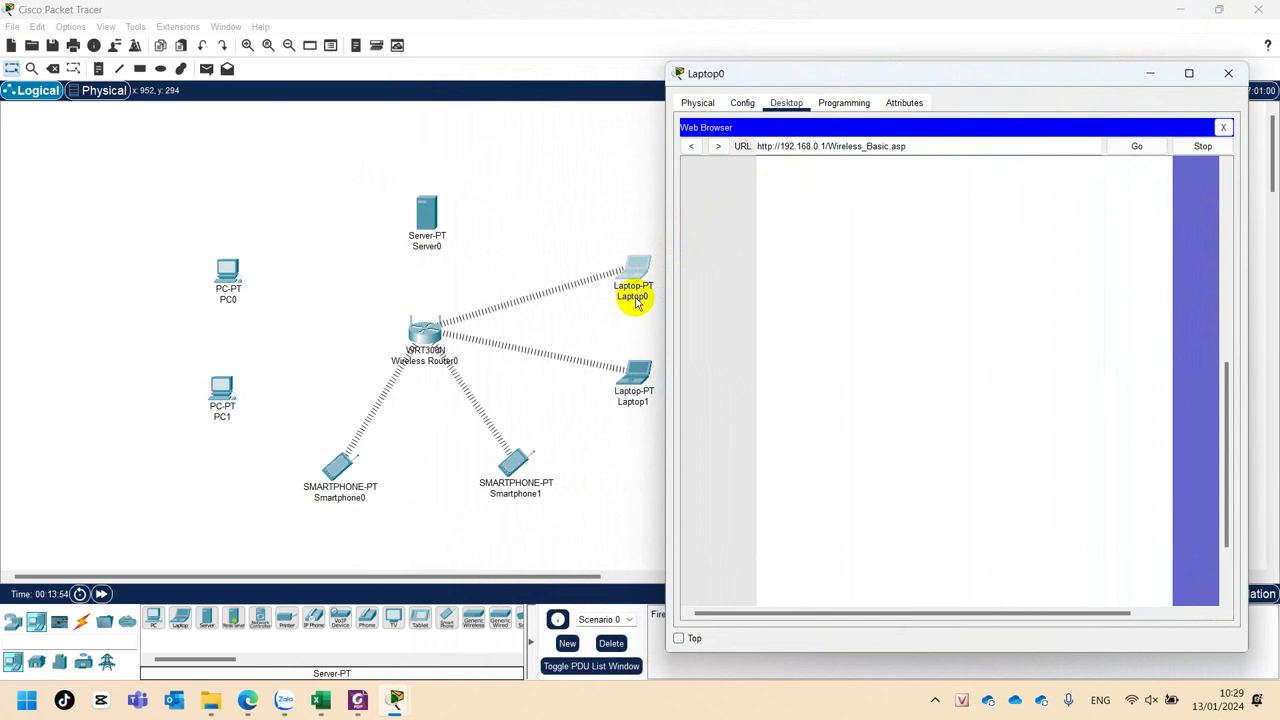
{"action": "scroll", "coordinate": [1040, 370], "scroll_direction": "down", "scroll_amount": 2}
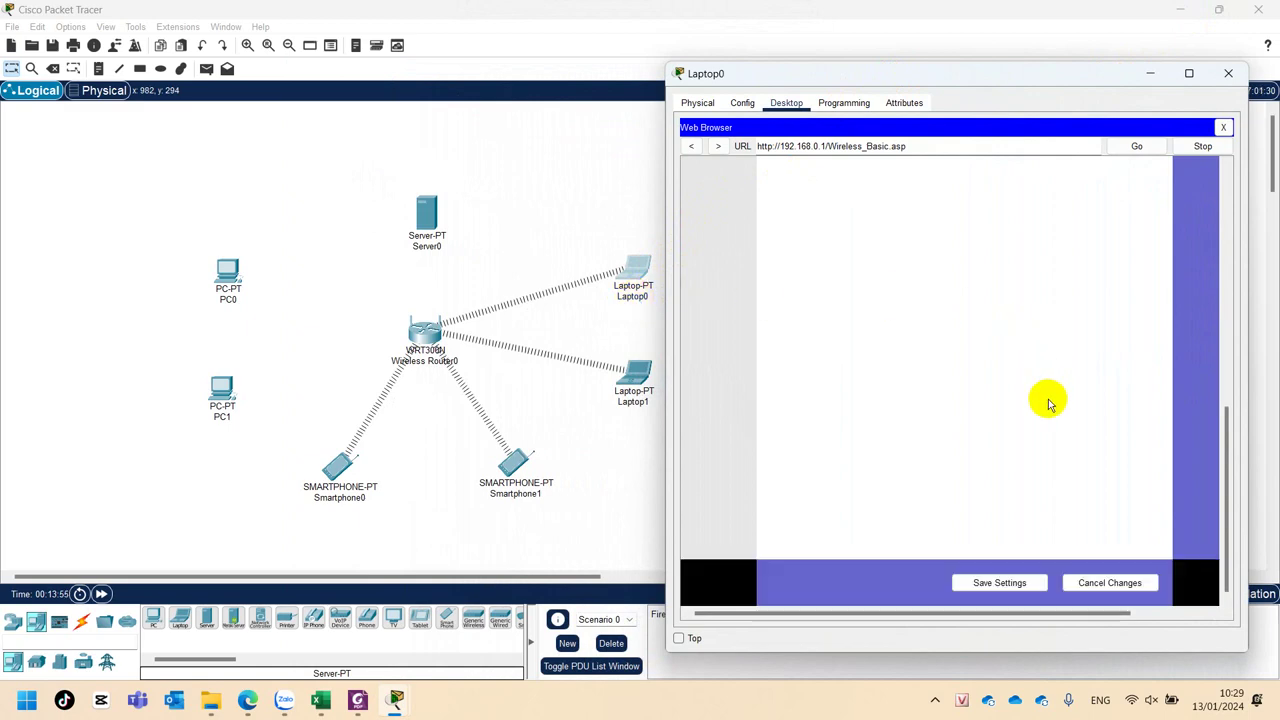
{"action": "left_click", "coordinate": [984, 585]}
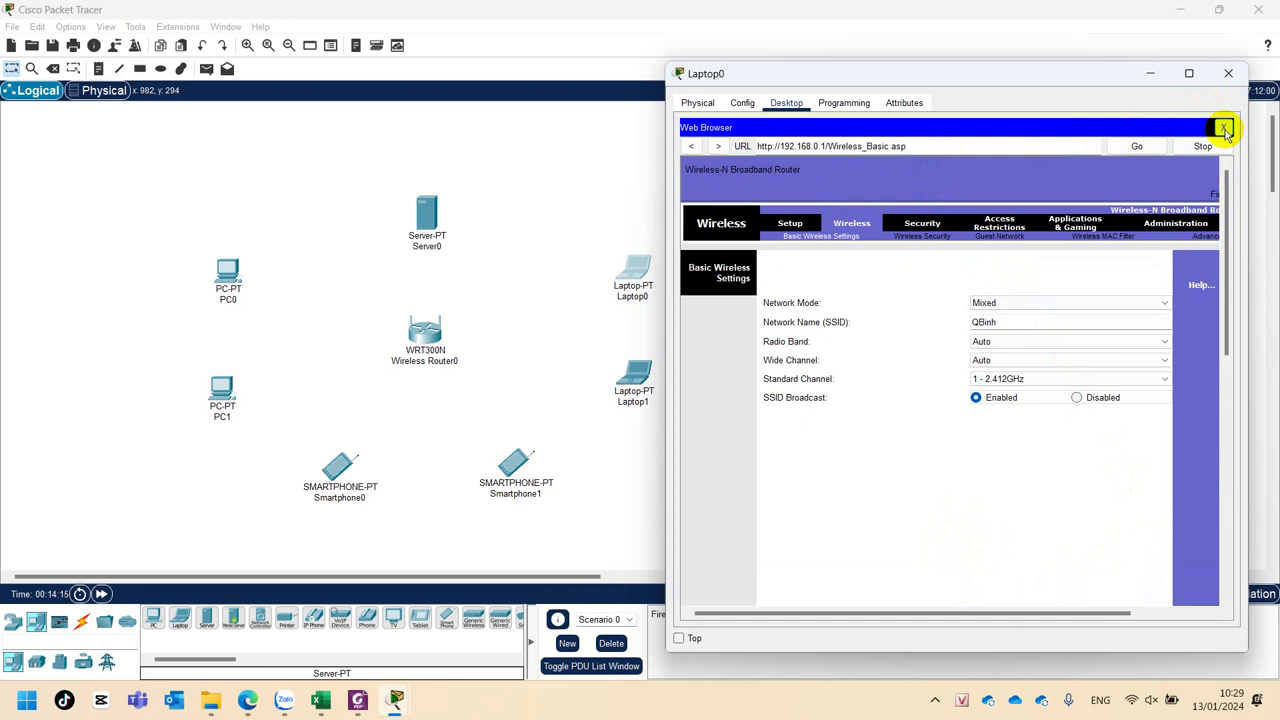
Reopen Laptop0's device window and move it off the topology.
{"action": "left_click", "coordinate": [1228, 74]}
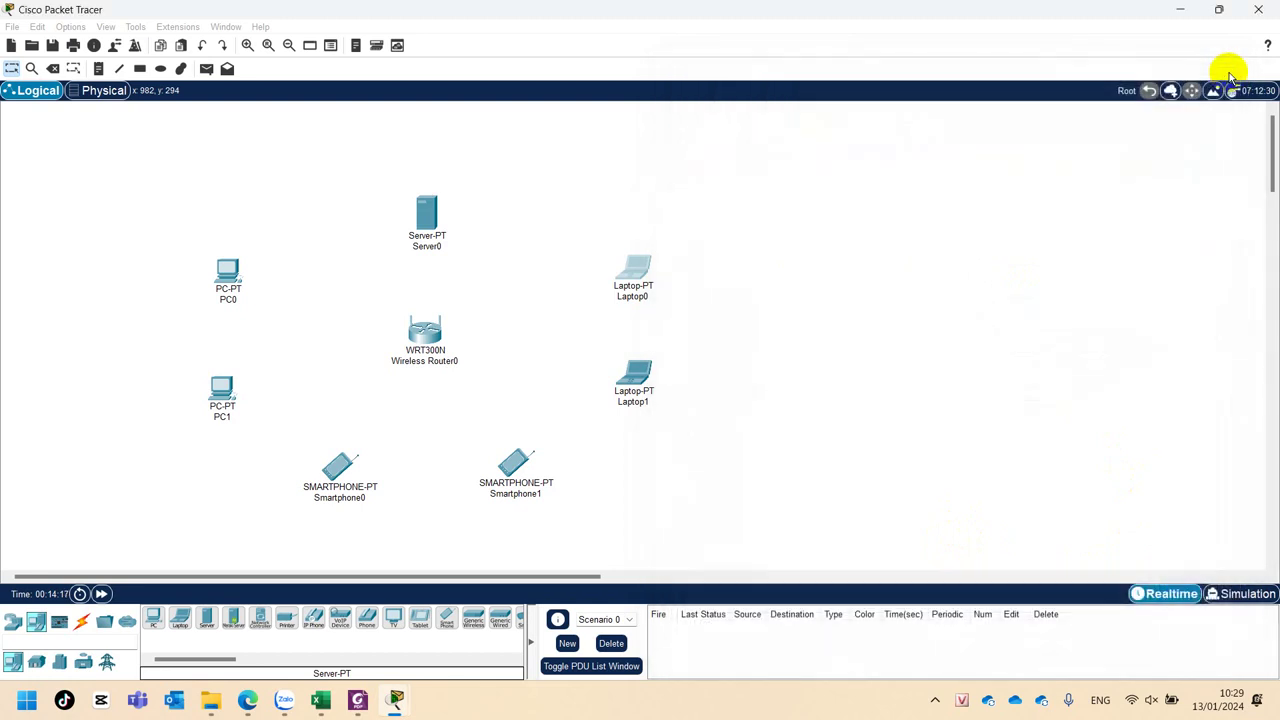
{"action": "left_click", "coordinate": [640, 275]}
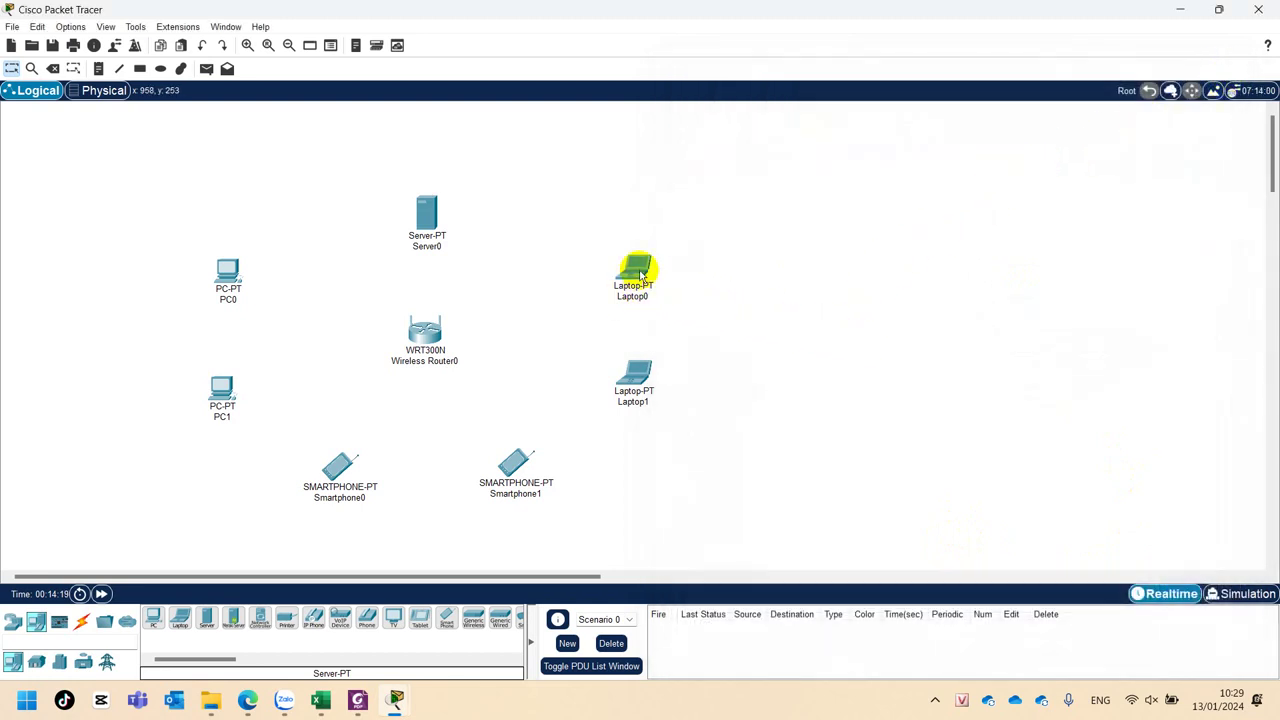
{"action": "mouse_move", "coordinate": [636, 387]}
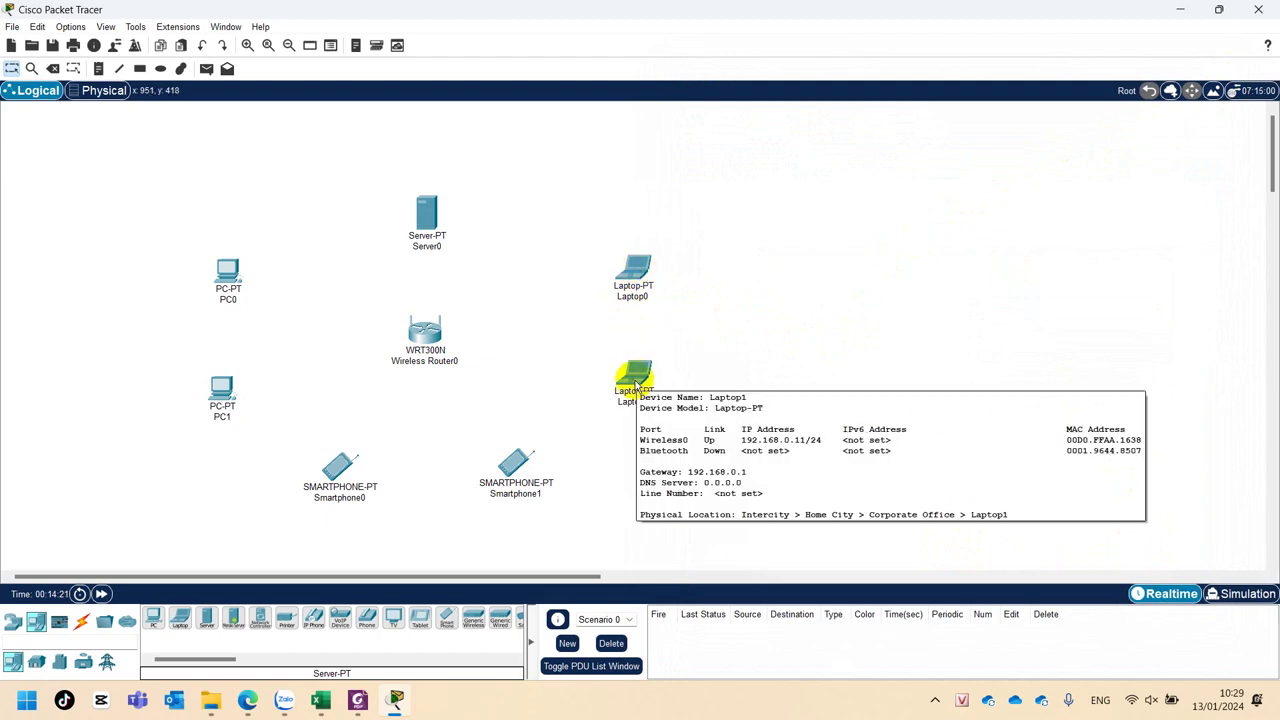
{"action": "left_click", "coordinate": [640, 264]}
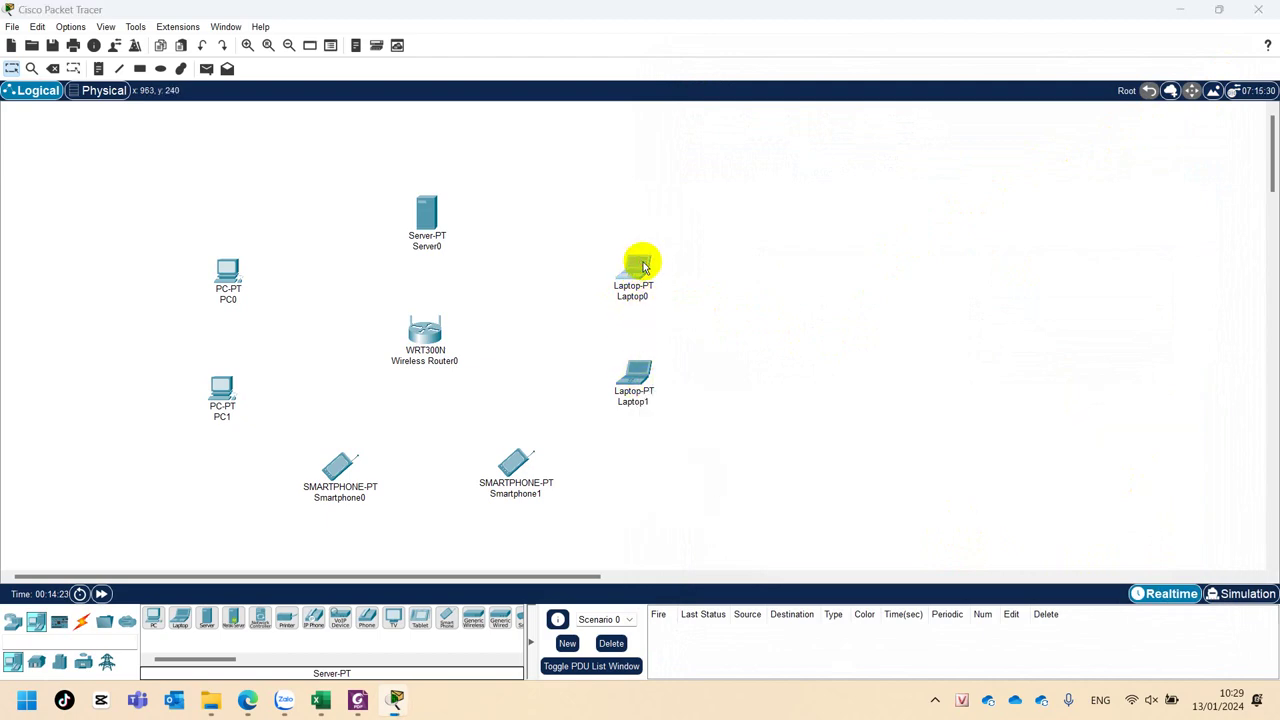
{"action": "left_click_drag", "start_coordinate": [618, 101], "coordinate": [855, 61]}
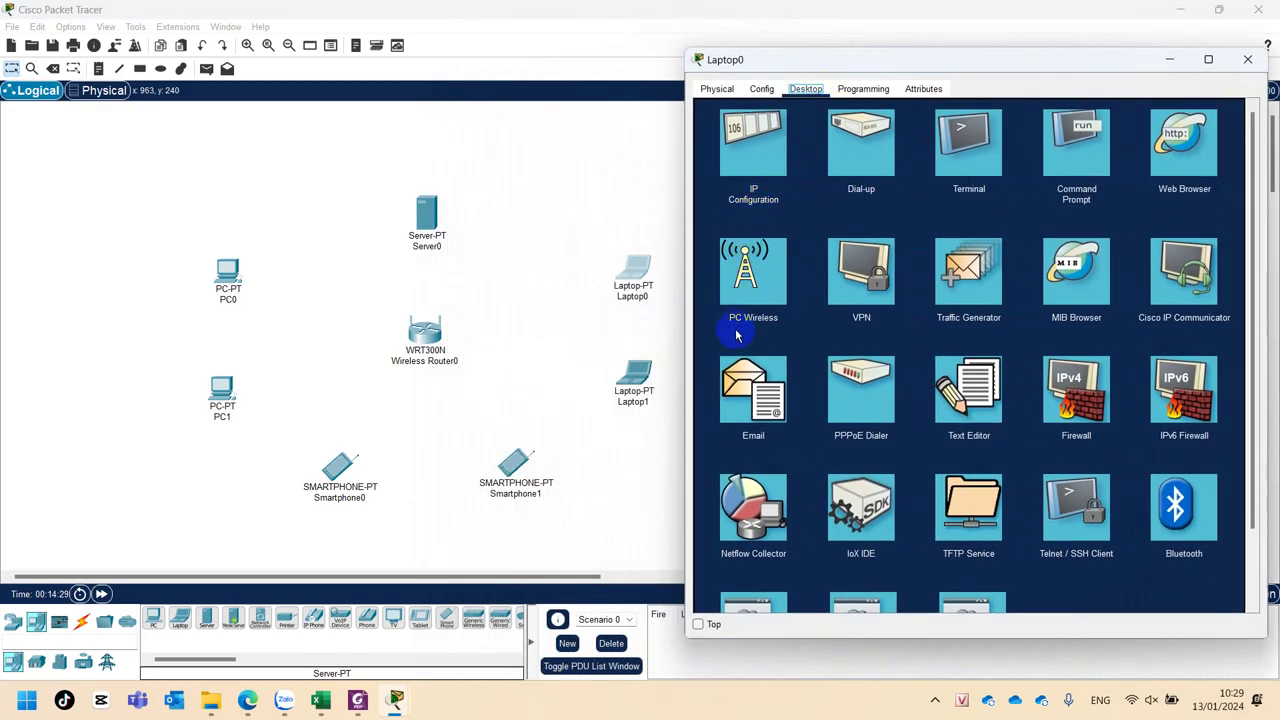
Try PC Wireless on Laptop0, dismiss the WMP300N/WPC300N interface error, and close the window.
{"action": "left_click", "coordinate": [765, 322]}
{"action": "left_click", "coordinate": [758, 288]}
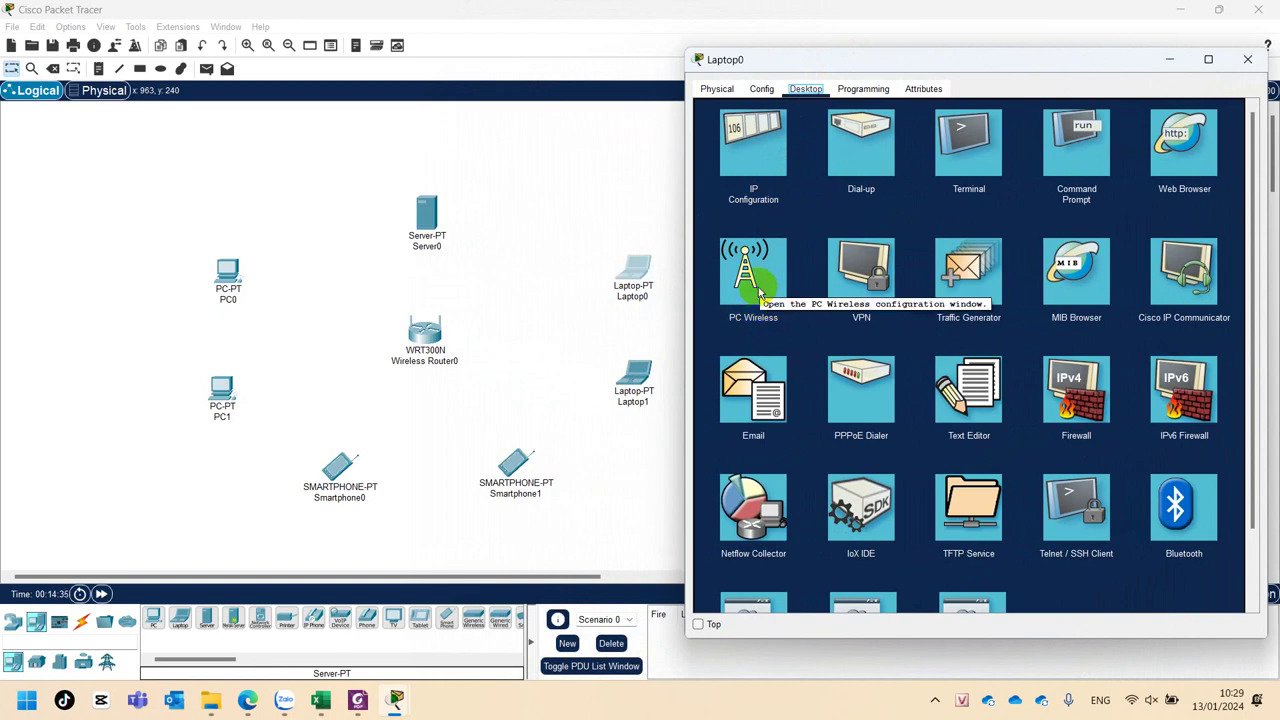
{"action": "left_click", "coordinate": [750, 289]}
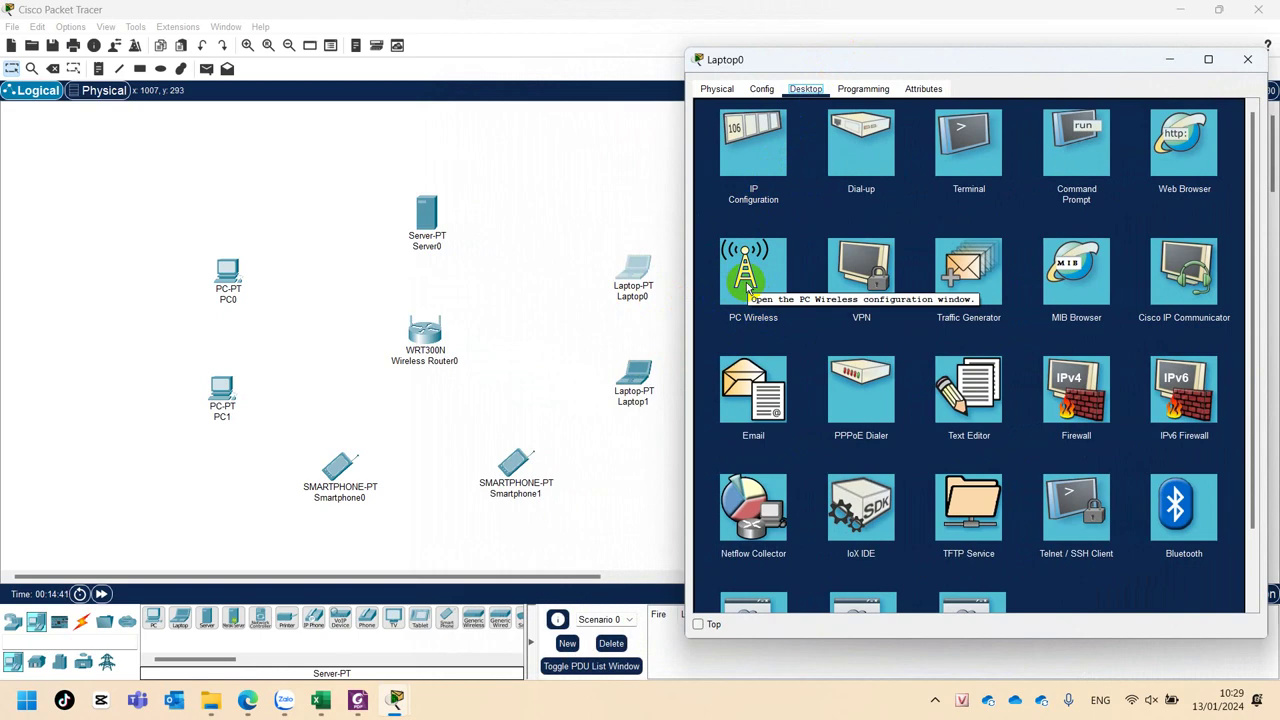
{"action": "left_click", "coordinate": [746, 289]}
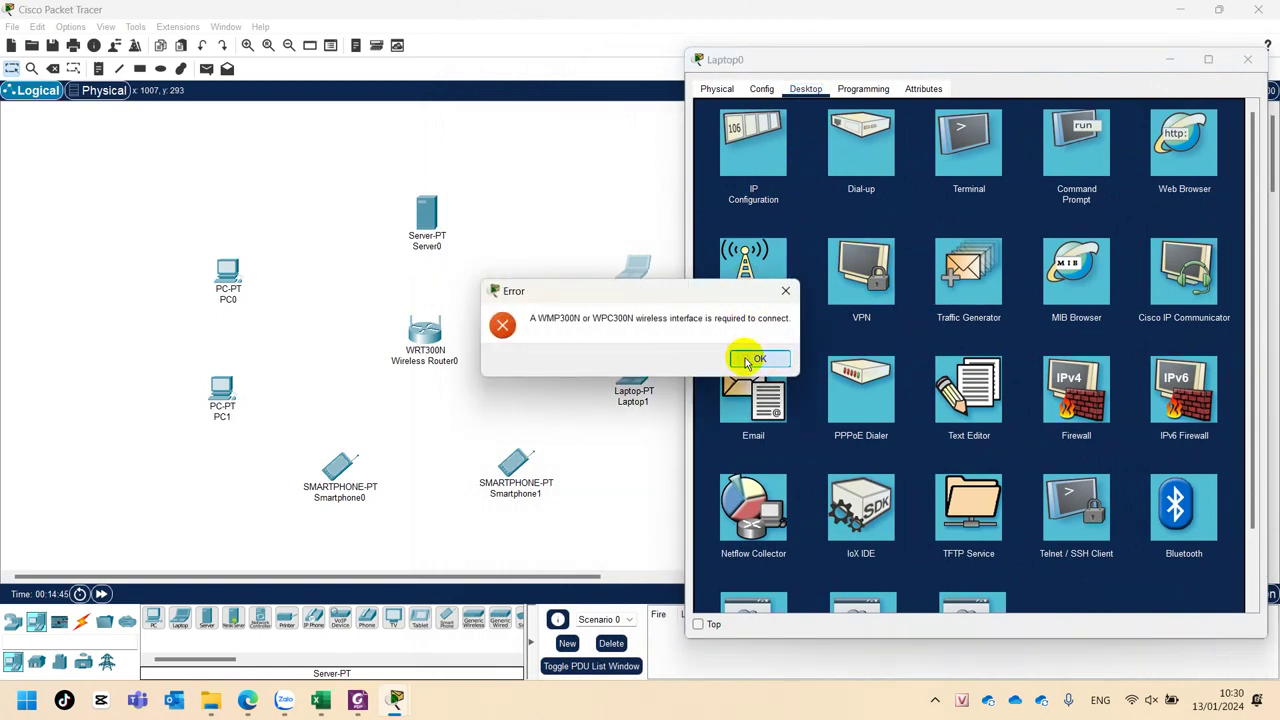
{"action": "left_click", "coordinate": [757, 360]}
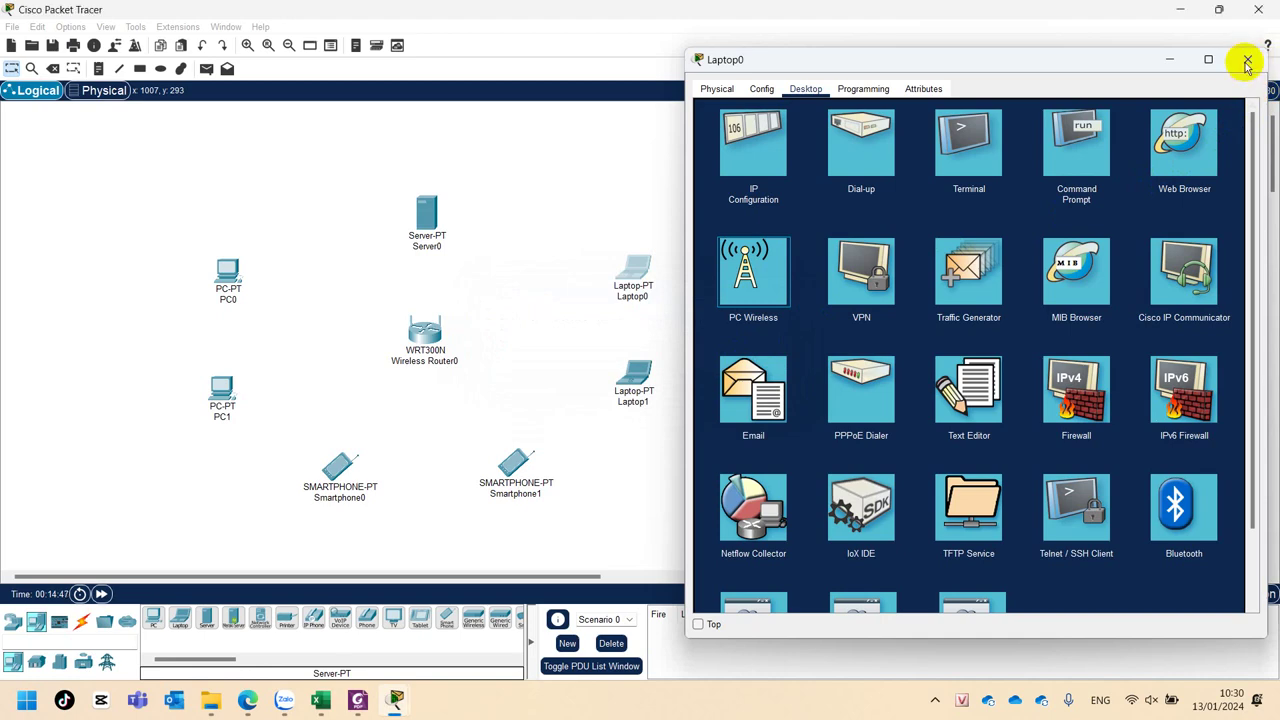
{"action": "left_click", "coordinate": [1246, 64]}
Bring up Laptop1's PC Wireless monitor, moving its window aside to keep the laptops visible.
{"action": "left_click", "coordinate": [632, 383]}
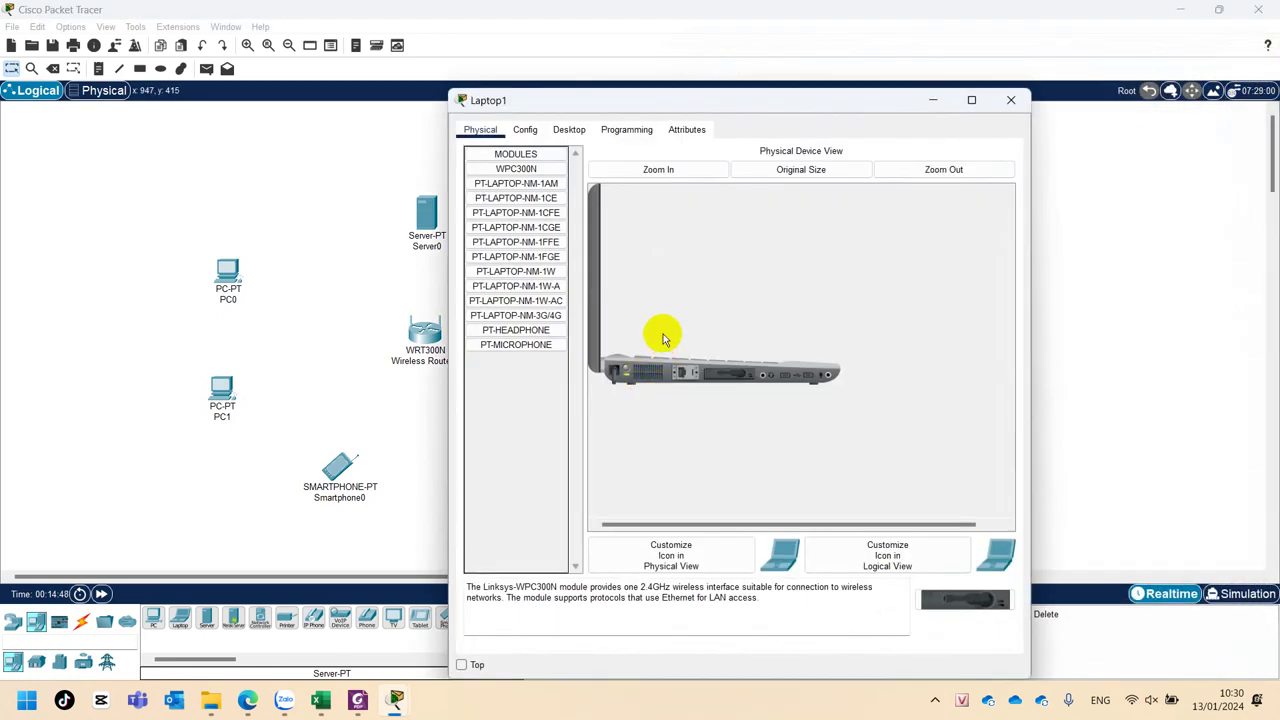
{"action": "left_click", "coordinate": [562, 130]}
{"action": "left_click", "coordinate": [528, 310]}
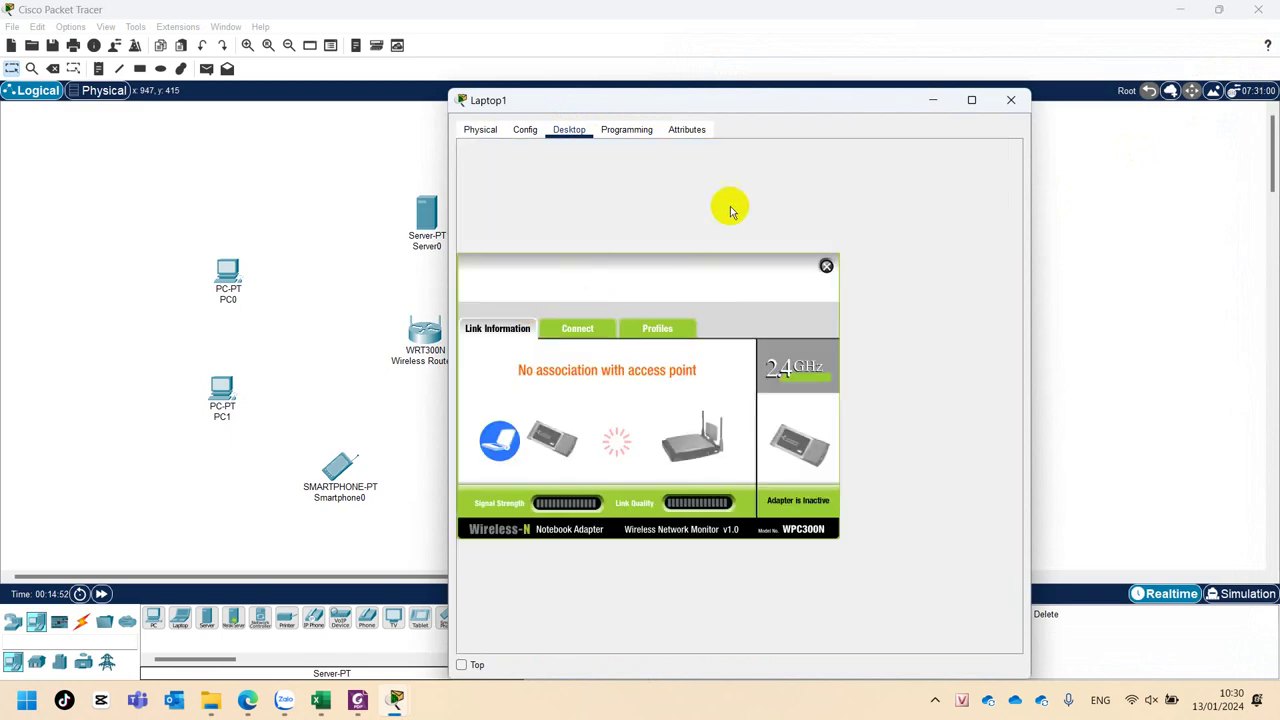
{"action": "left_click_drag", "start_coordinate": [858, 100], "coordinate": [1077, 57]}
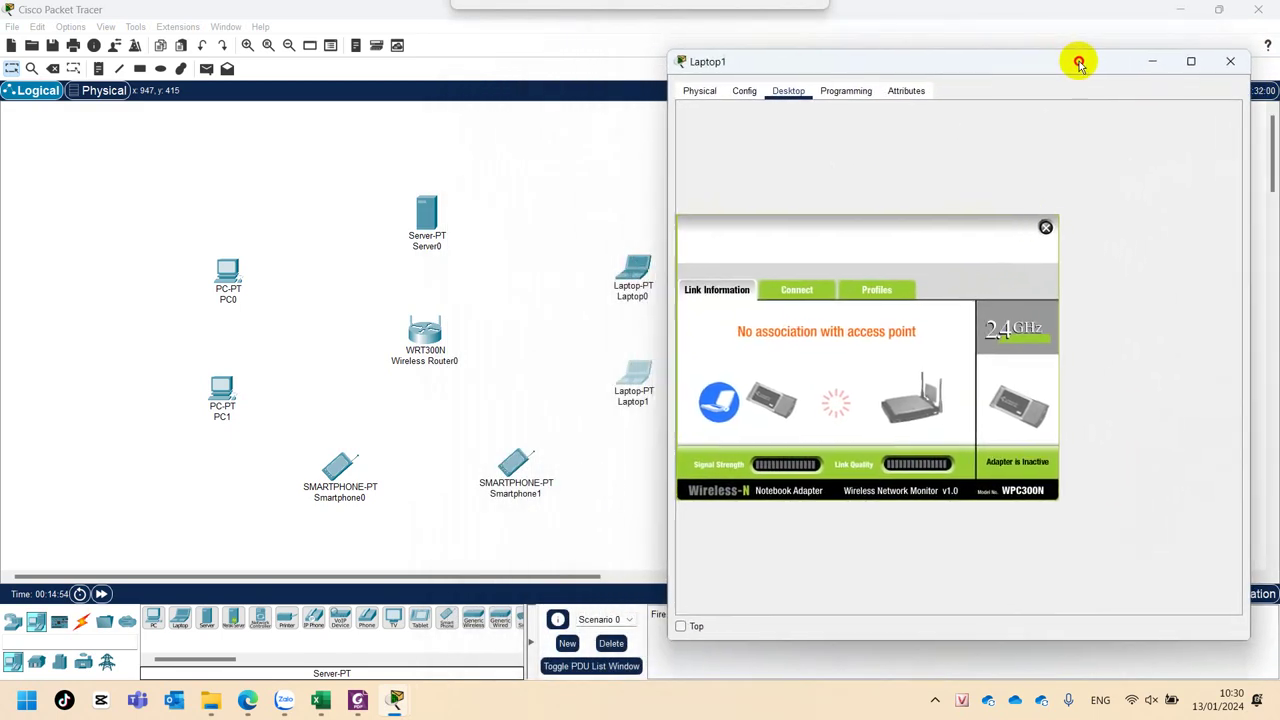
{"action": "left_click", "coordinate": [1236, 57]}
{"action": "mouse_move", "coordinate": [638, 265]}
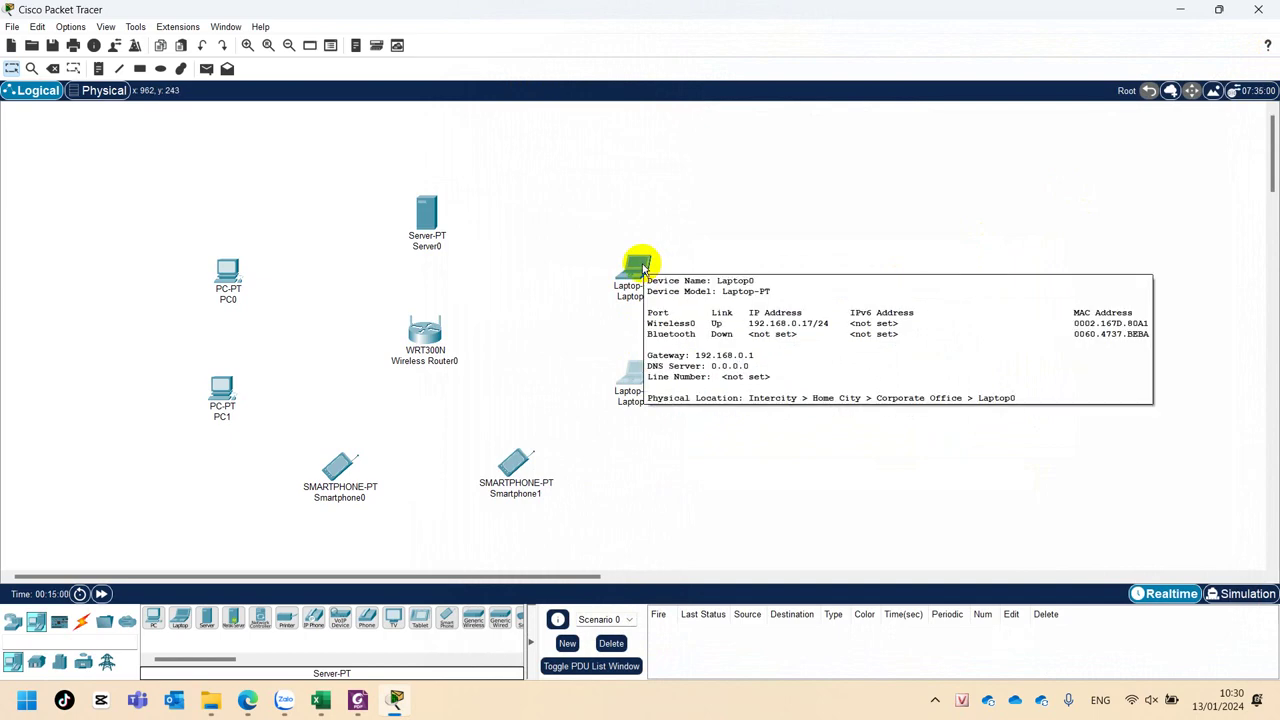
{"action": "left_click", "coordinate": [632, 382]}
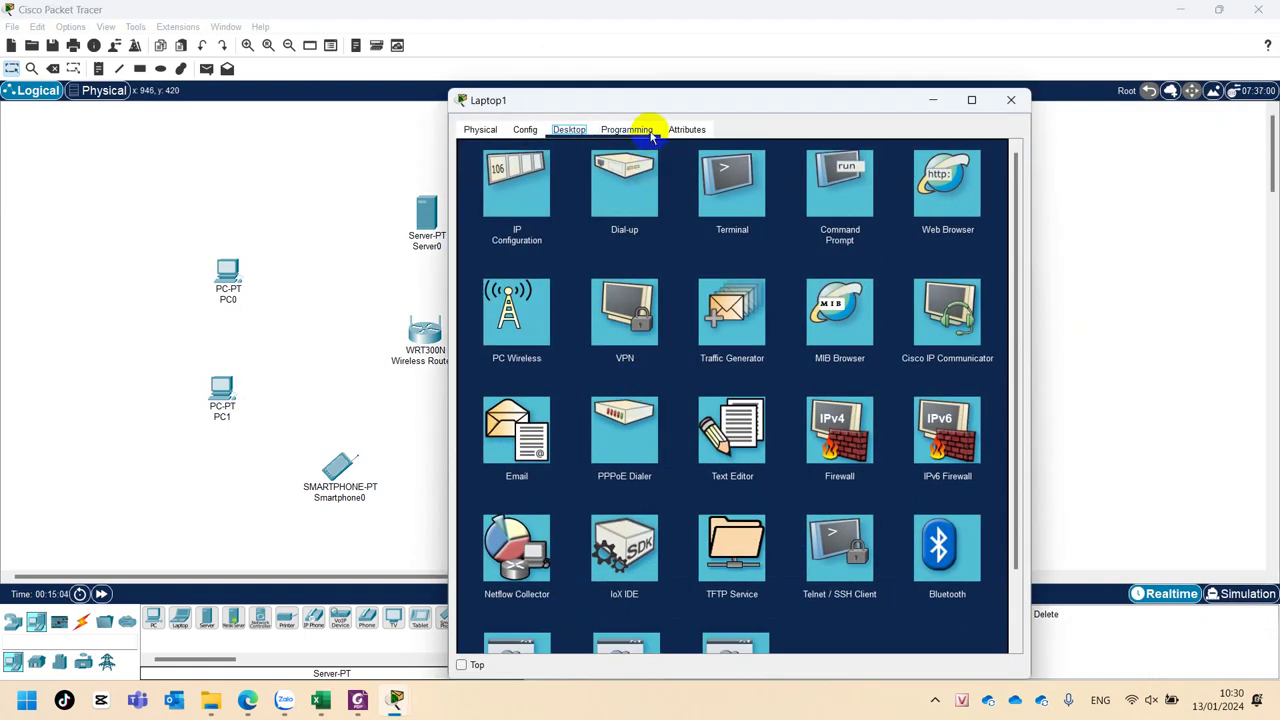
{"action": "left_click_drag", "start_coordinate": [661, 100], "coordinate": [896, 68]}
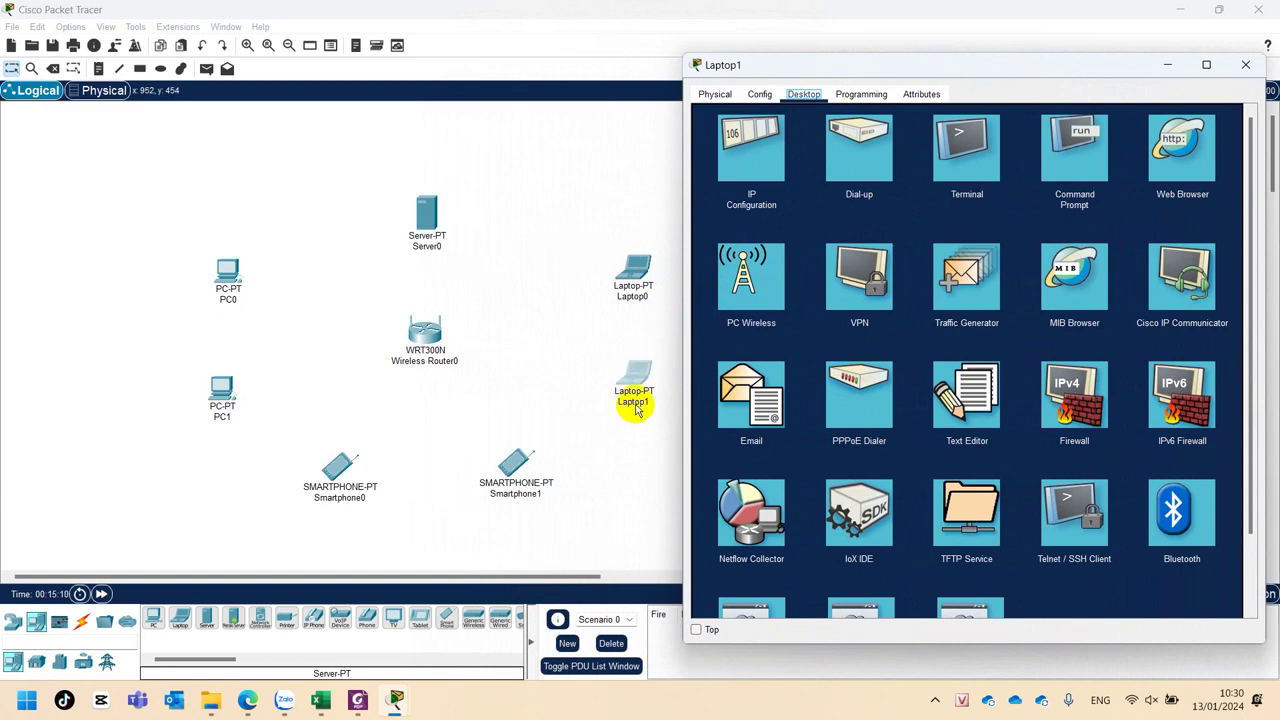
{"action": "left_click", "coordinate": [740, 290]}
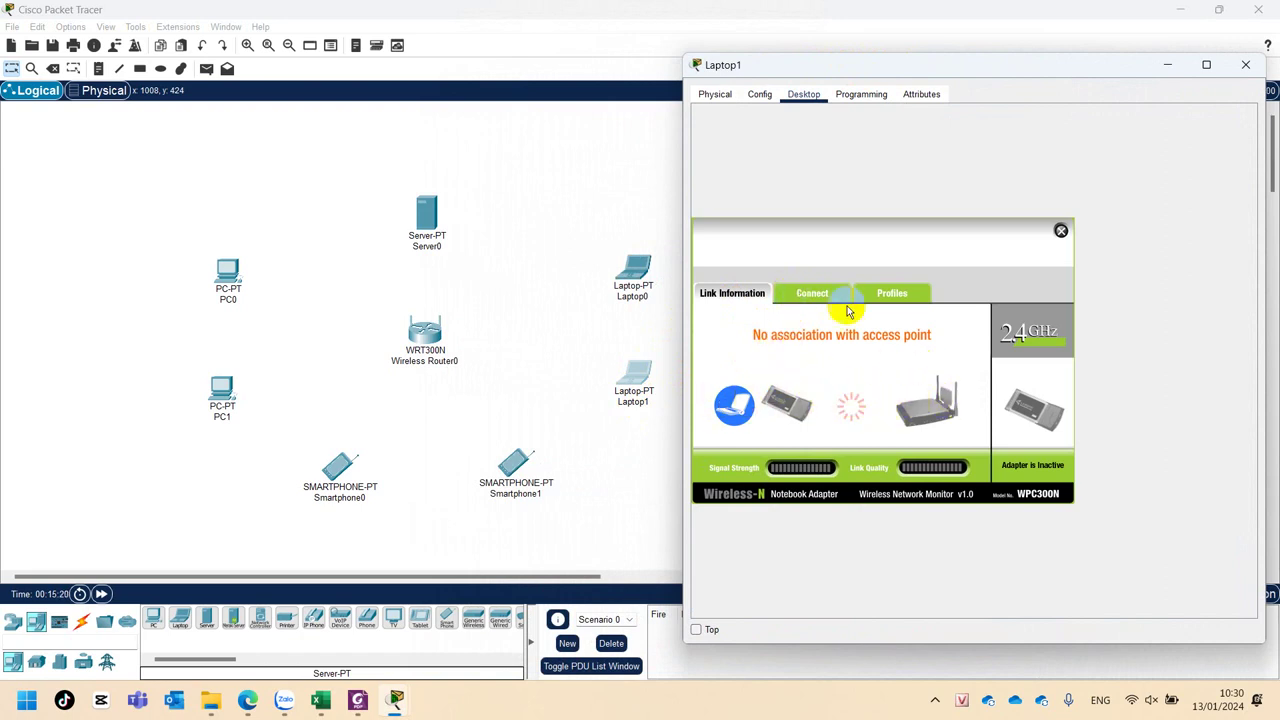
Refresh the wireless network list and connect Laptop1 to the open QBinh network.
{"action": "left_click", "coordinate": [812, 292]}
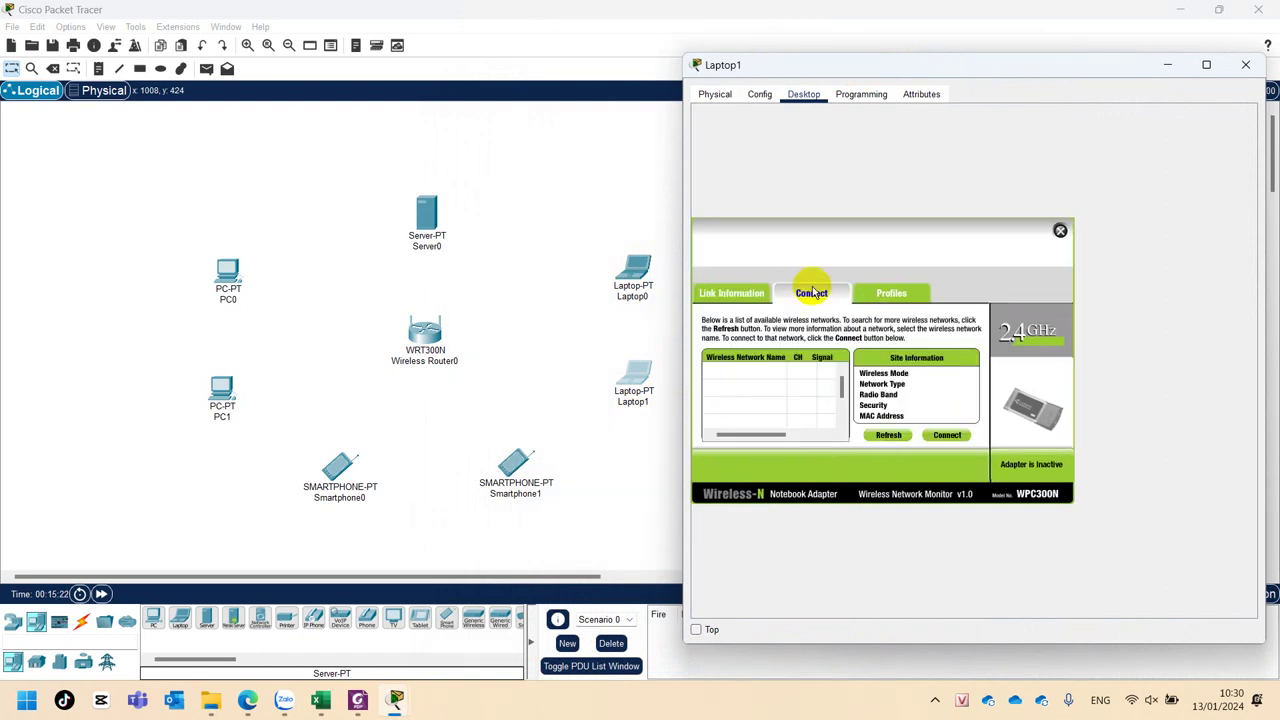
{"action": "left_click", "coordinate": [888, 436]}
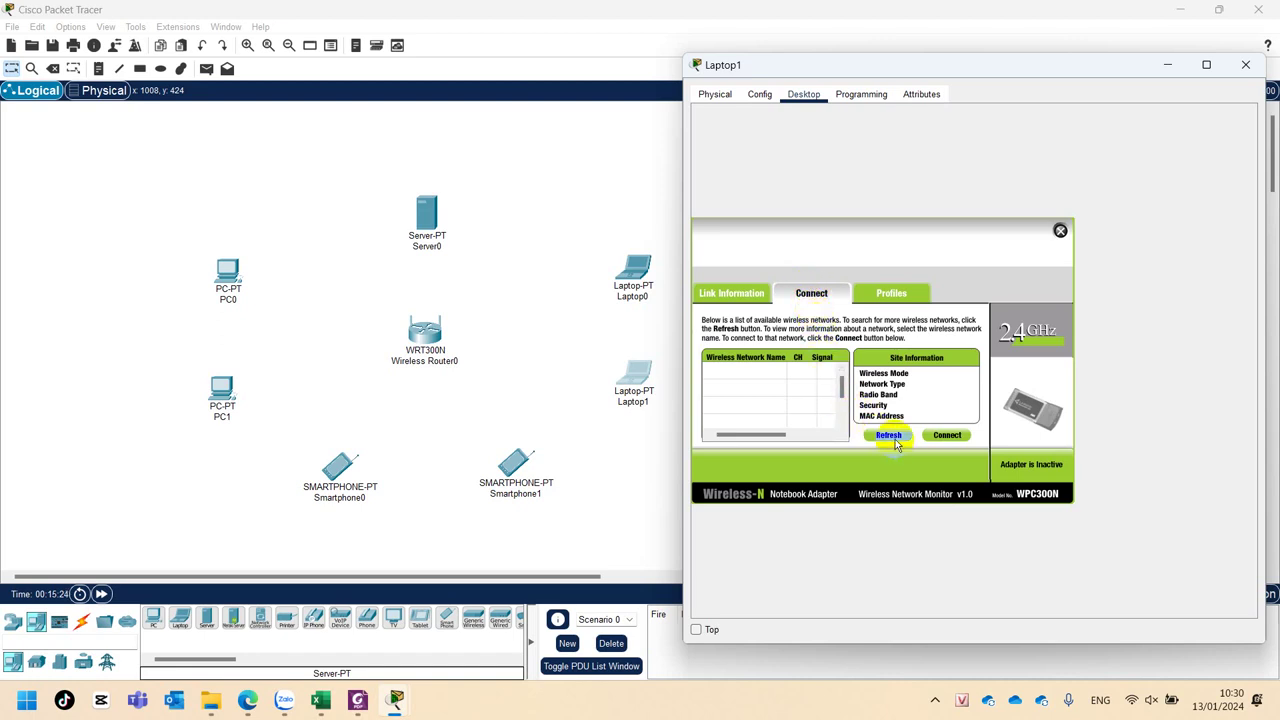
{"action": "left_click", "coordinate": [715, 372]}
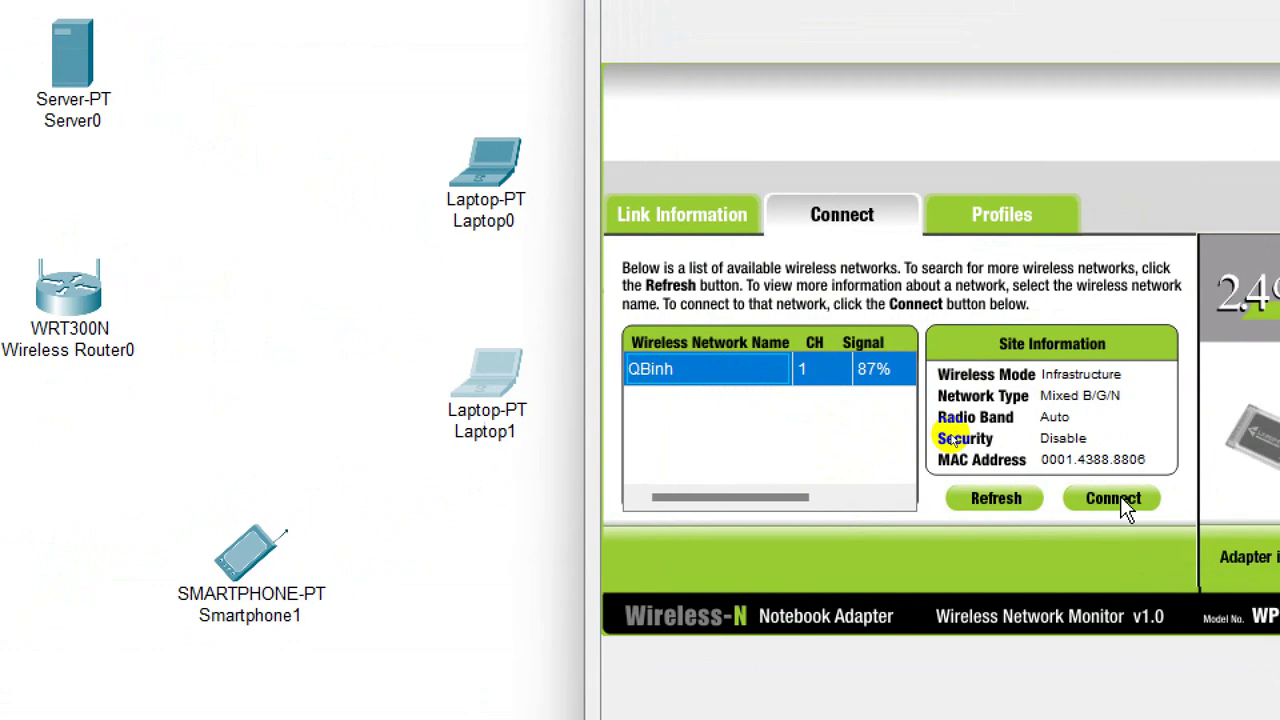
{"action": "left_click", "coordinate": [1121, 503]}
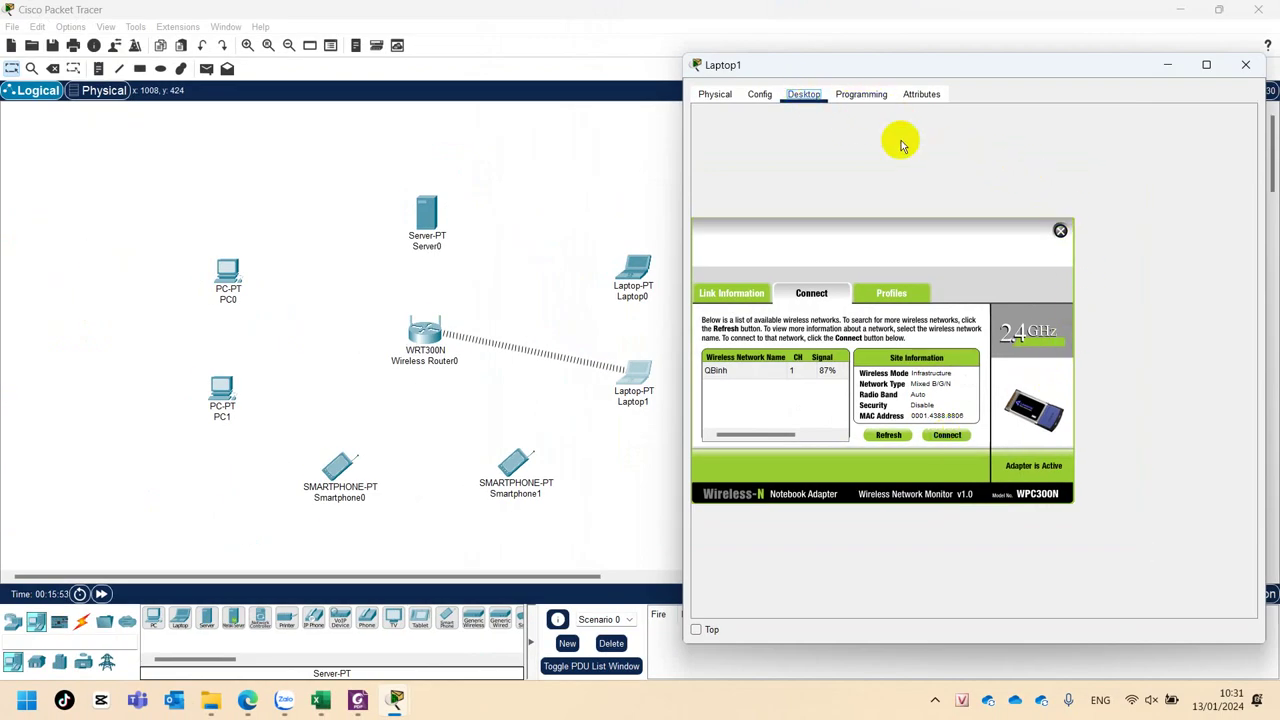
Load the router's page at 192.168.0.1 in Laptop1's web browser.
{"action": "left_click", "coordinate": [1060, 232]}
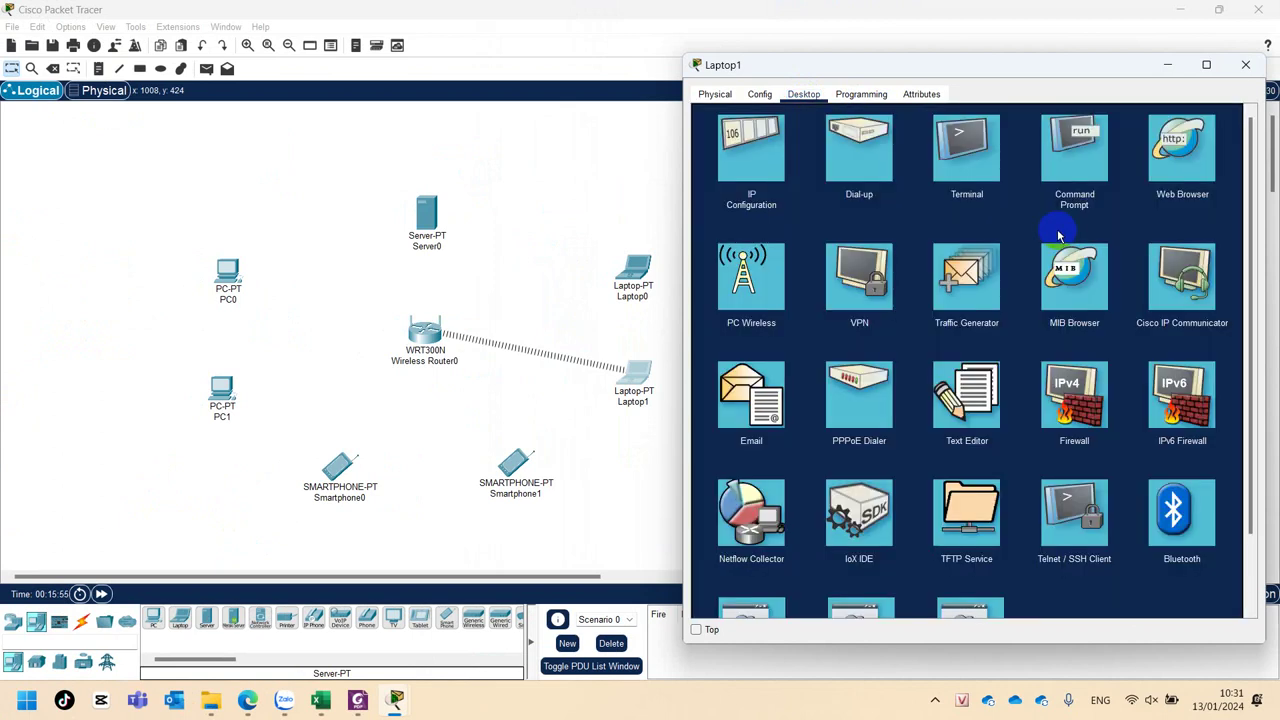
{"action": "left_click", "coordinate": [1188, 148]}
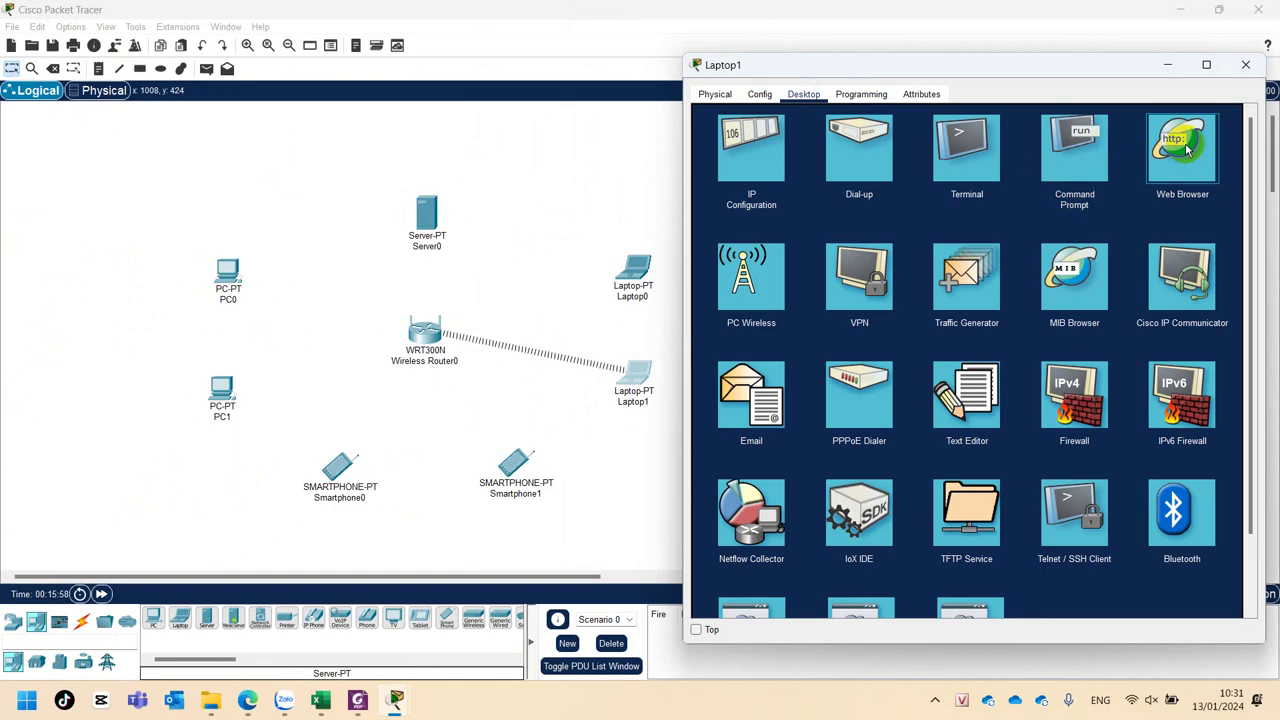
{"action": "left_click", "coordinate": [1202, 147]}
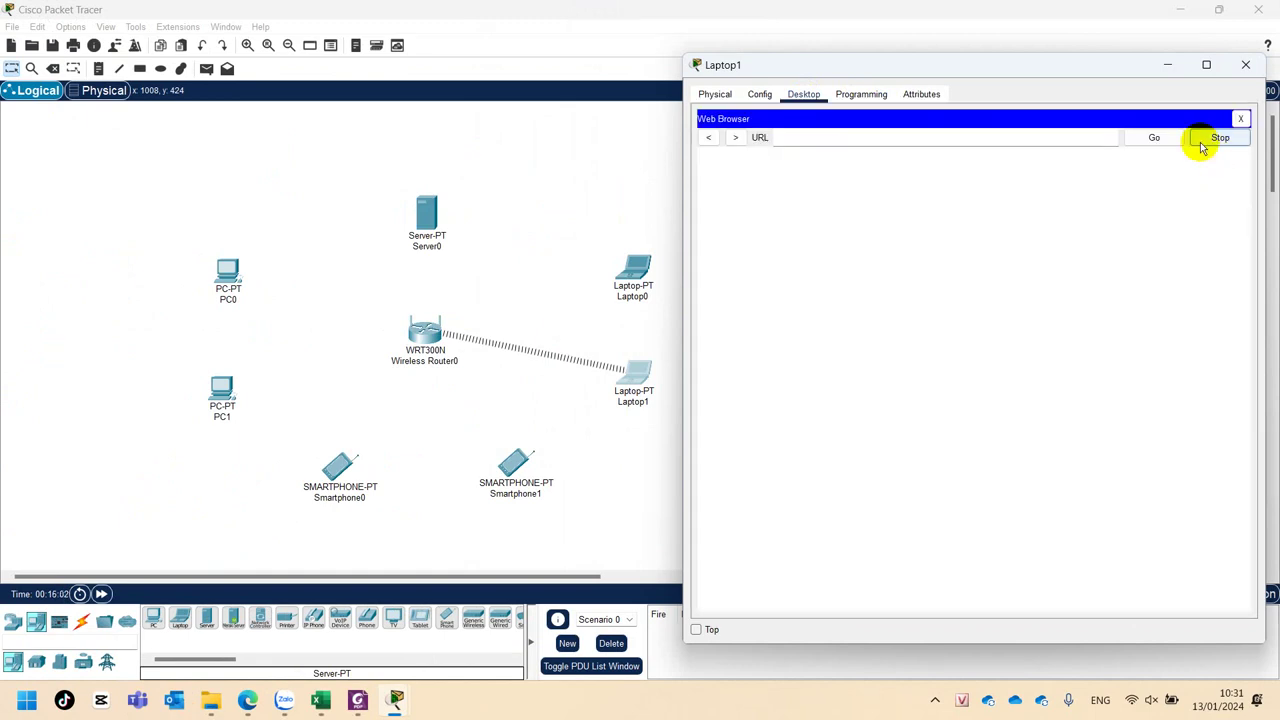
{"action": "left_click", "coordinate": [970, 134]}
{"action": "type", "text": "192.168.0.1"}
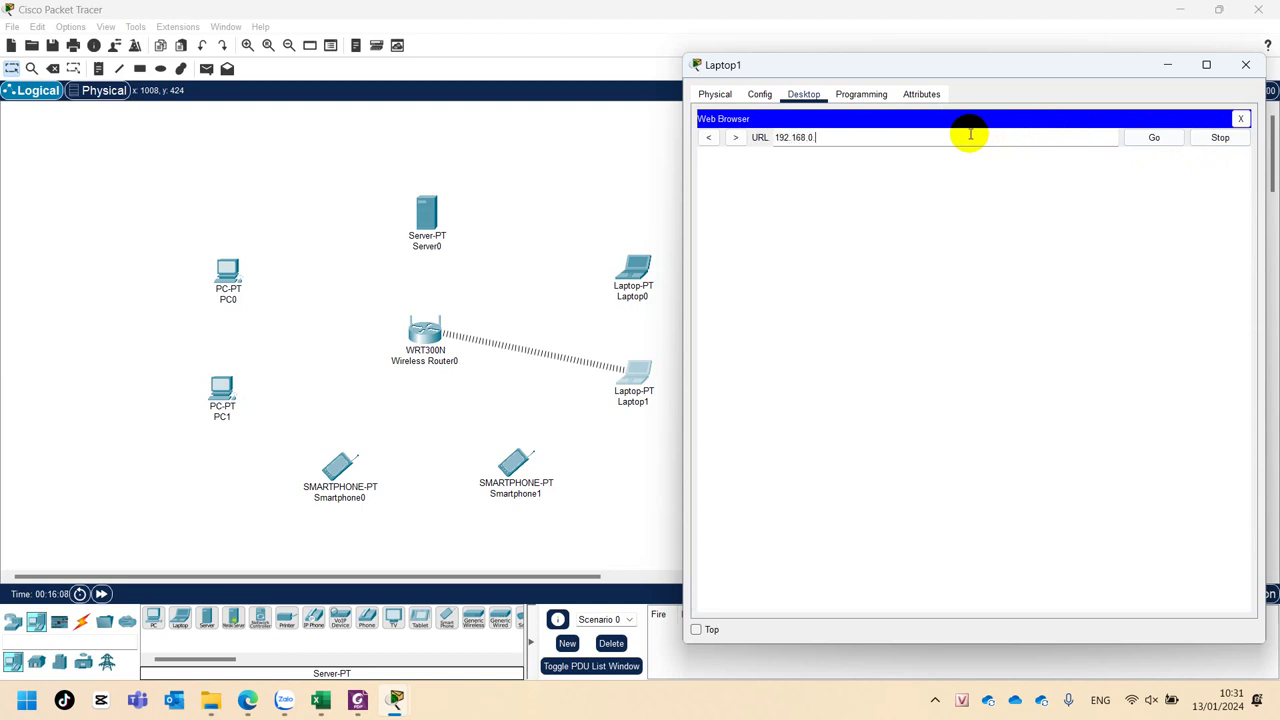
{"action": "key", "text": "Return"}
Log in with the router's credentials and show its Basic Wireless Settings page.
{"action": "type", "text": "admin"}
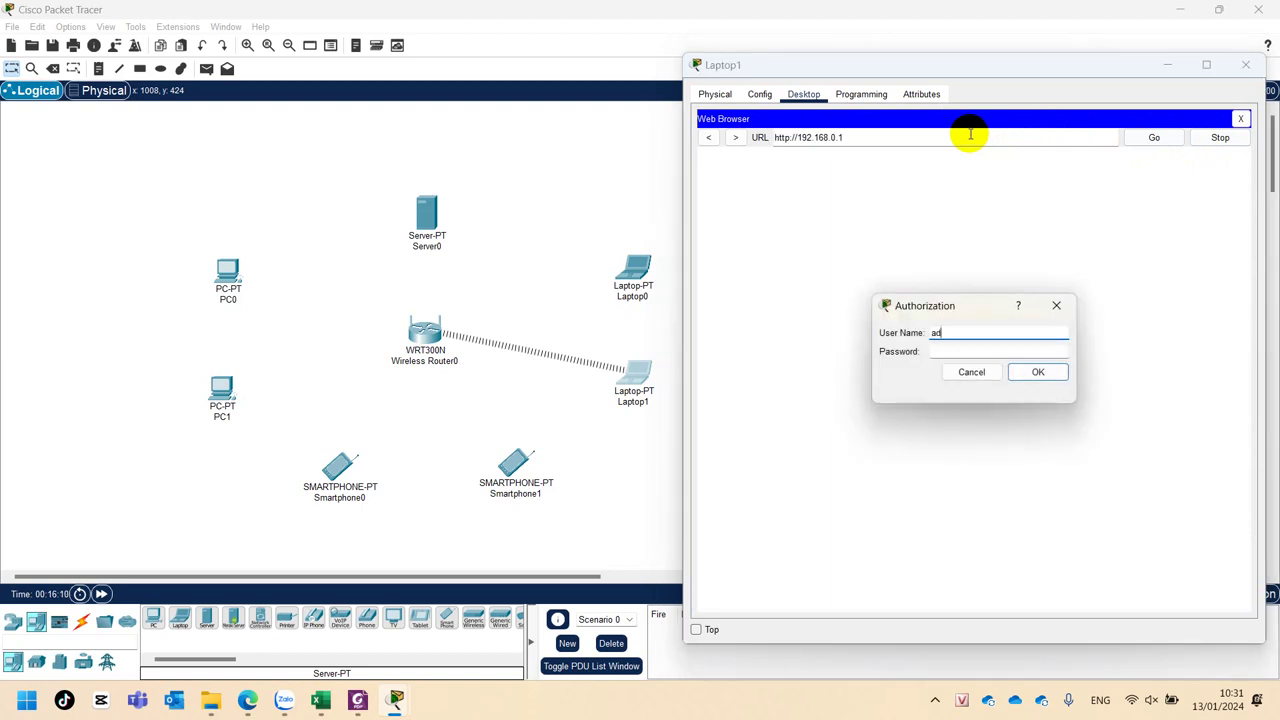
{"action": "key", "text": "Tab"}
{"action": "type", "text": "admin"}
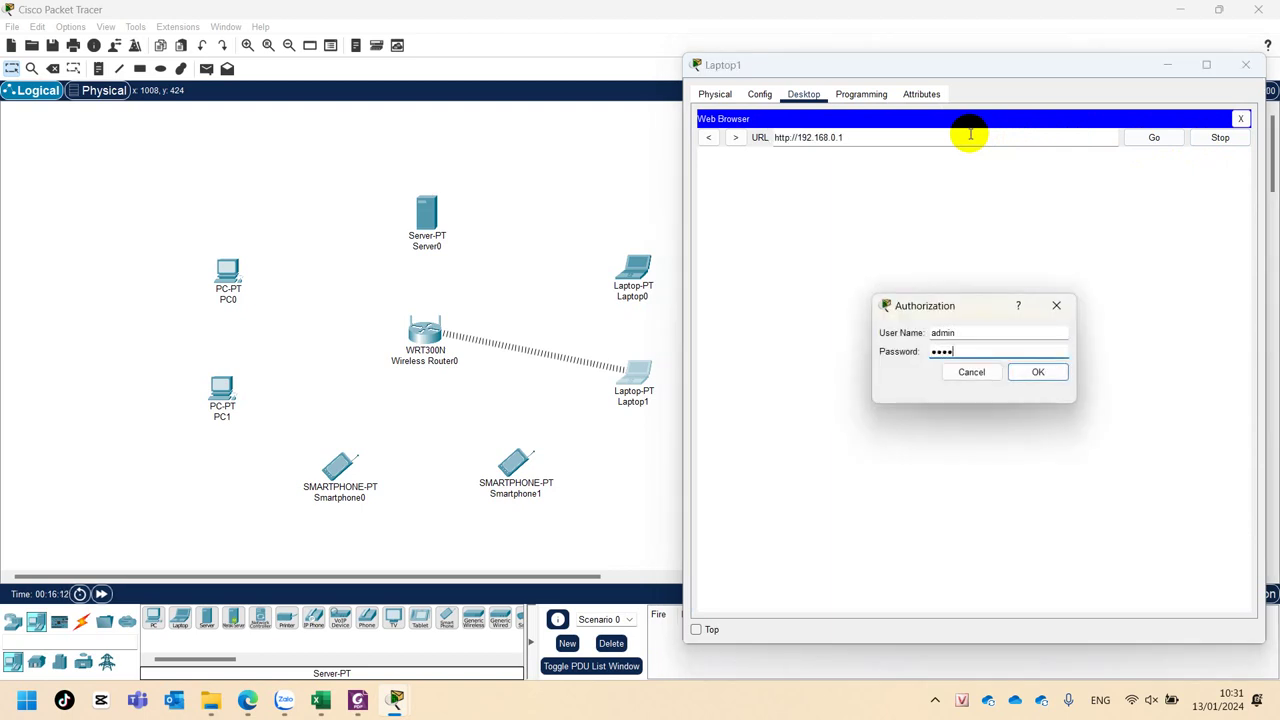
{"action": "key", "text": "Return"}
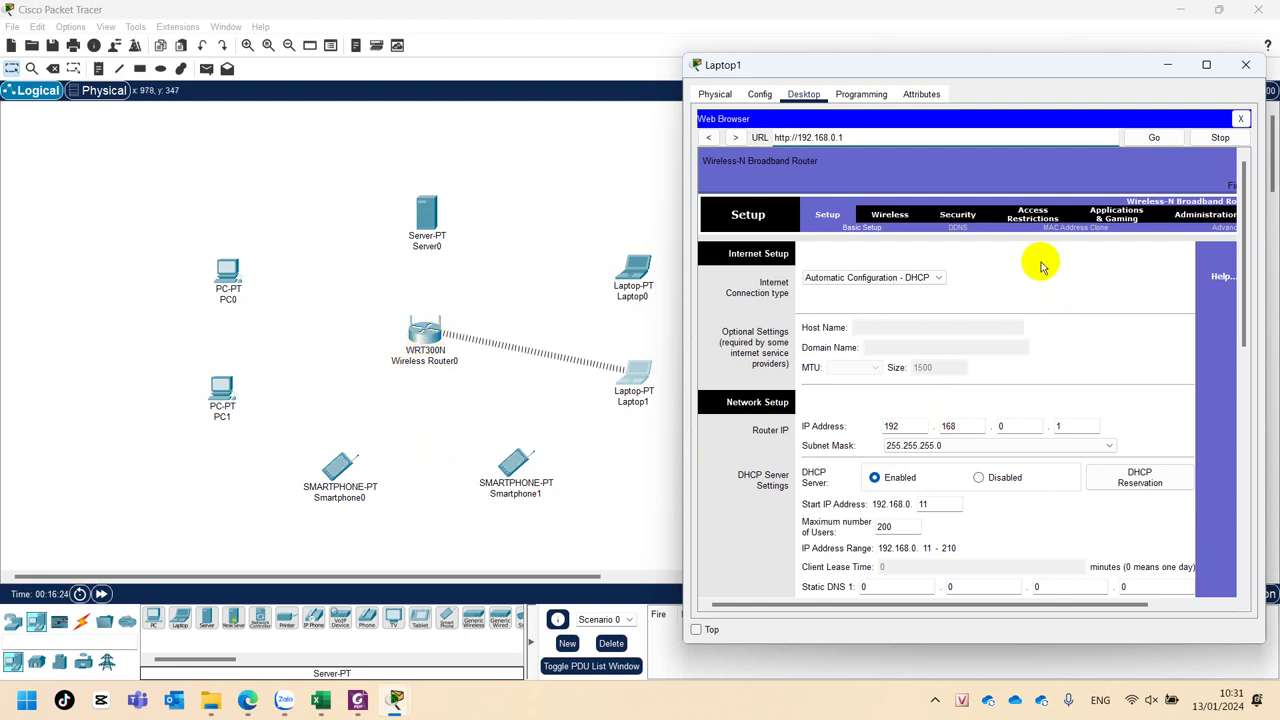
{"action": "left_click", "coordinate": [895, 215]}
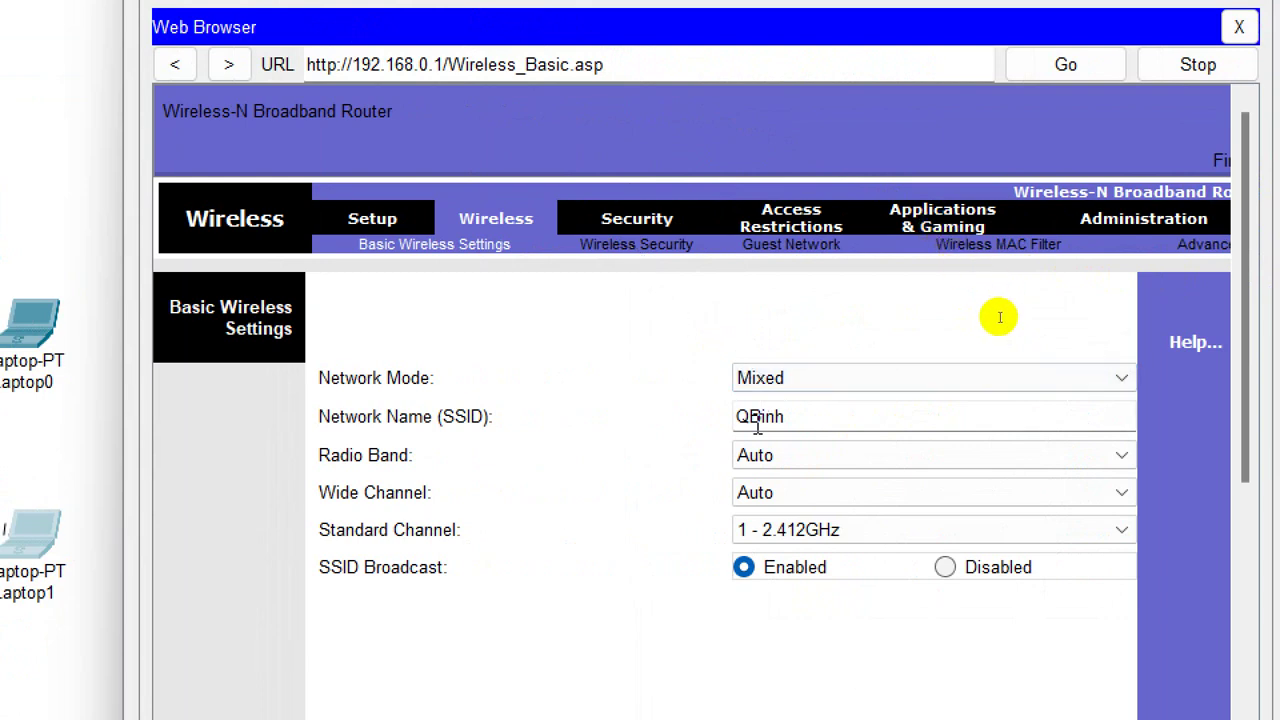
Save router wireless security as WPA2 Personal with AES encryption and a new passphrase.
{"action": "left_click", "coordinate": [605, 249]}
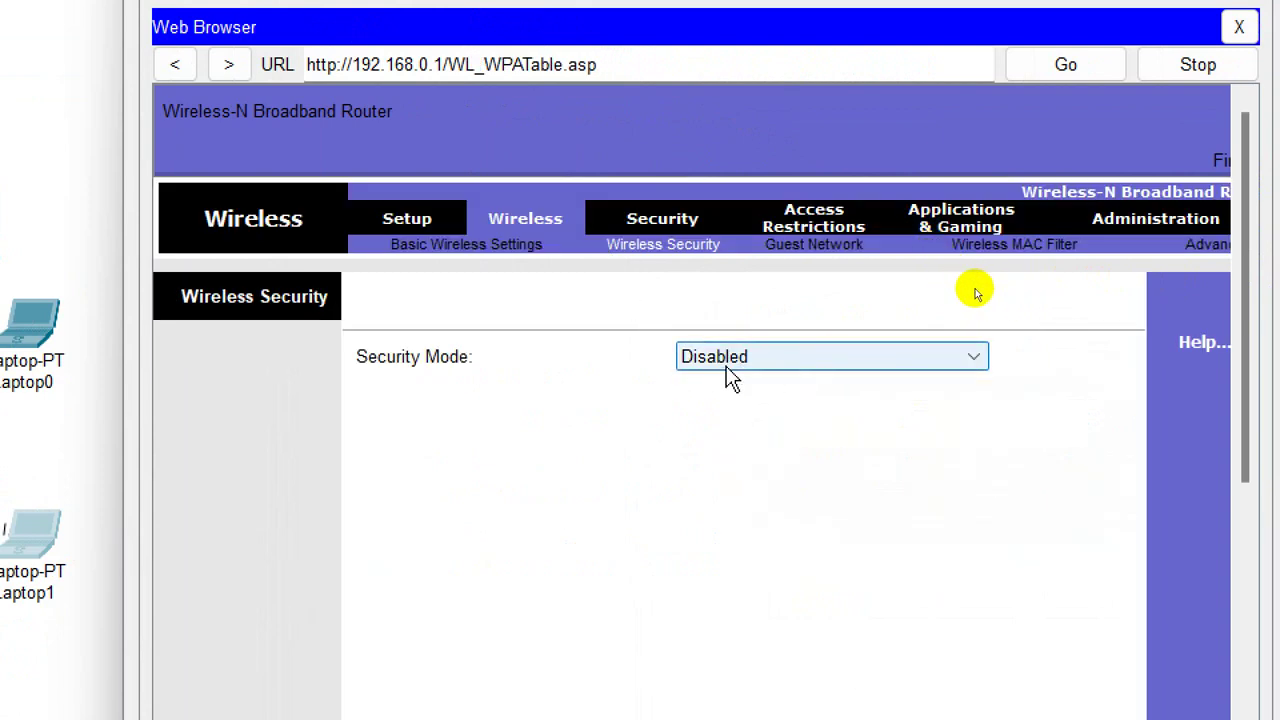
{"action": "left_click", "coordinate": [798, 370]}
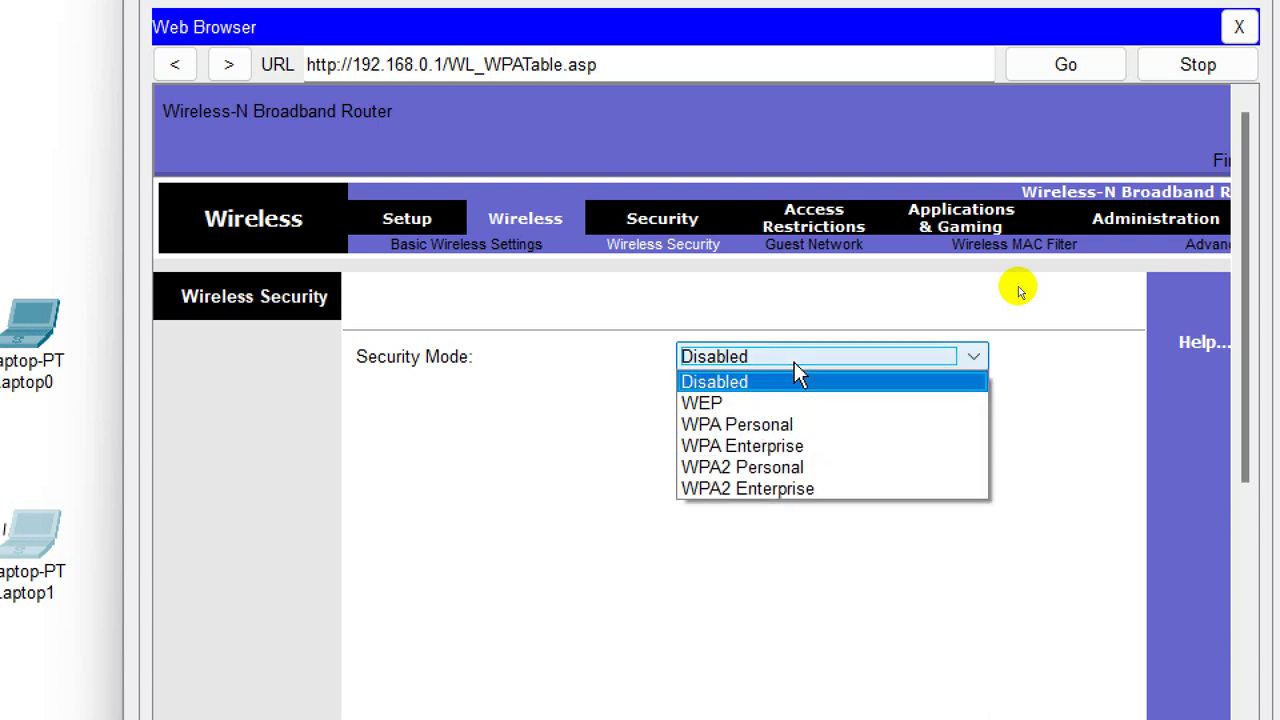
{"action": "left_click", "coordinate": [738, 470]}
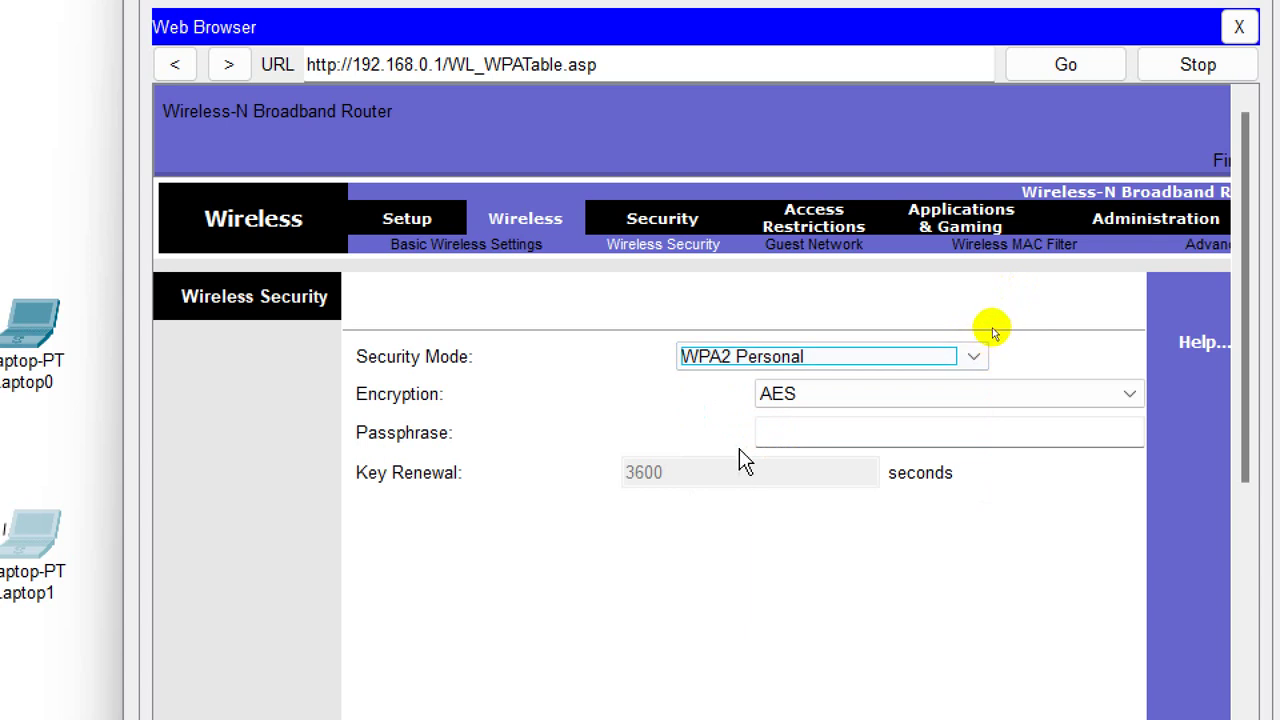
{"action": "left_click", "coordinate": [770, 398]}
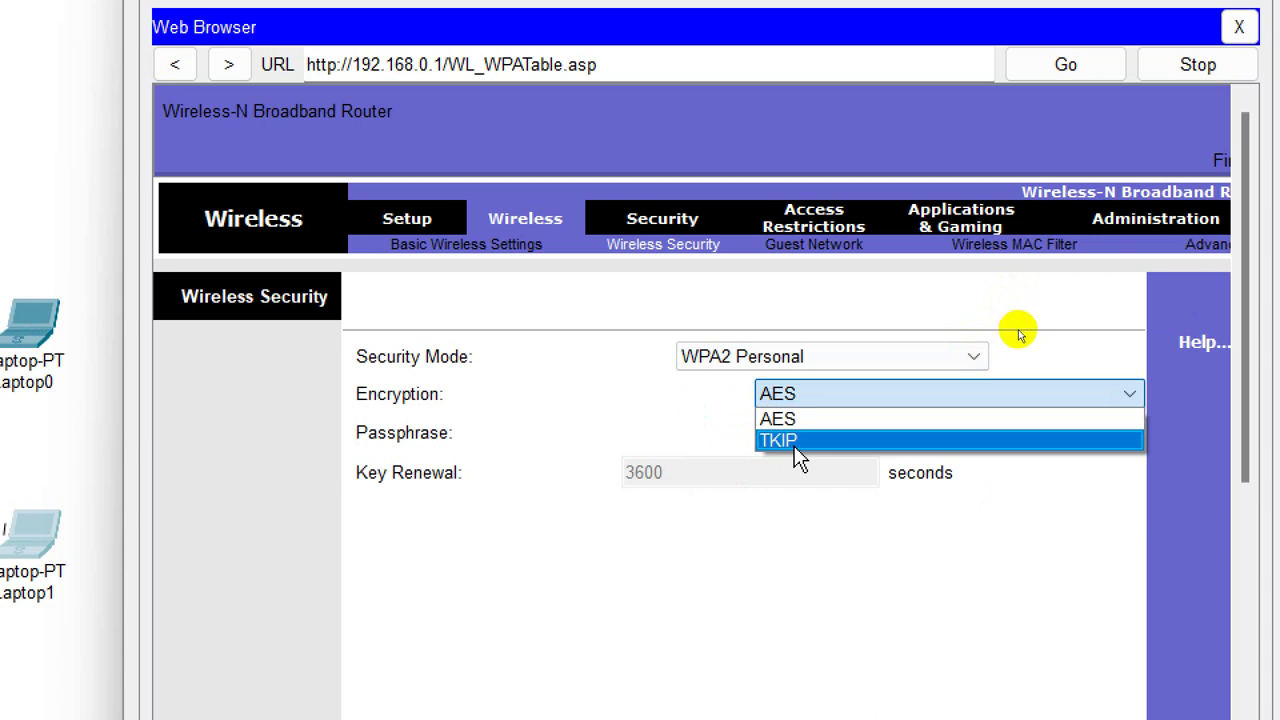
{"action": "left_click", "coordinate": [780, 418]}
{"action": "left_click", "coordinate": [765, 437]}
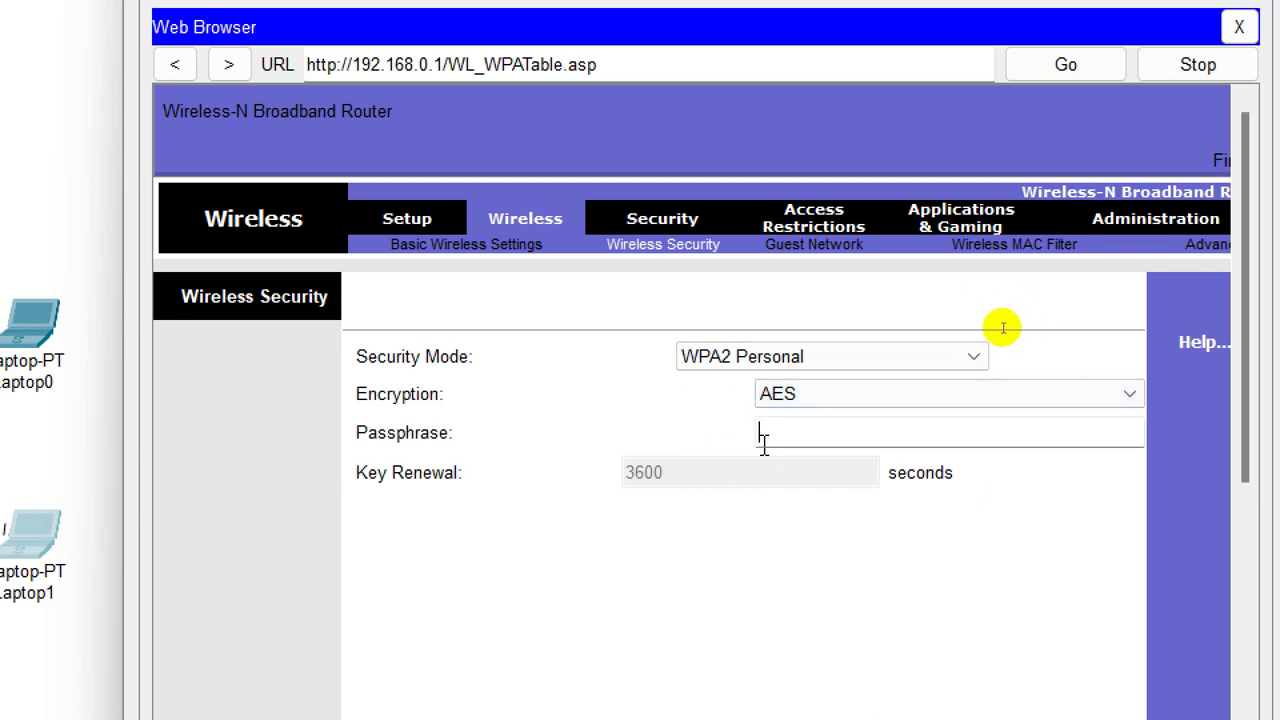
{"action": "type", "text": "123456789"}
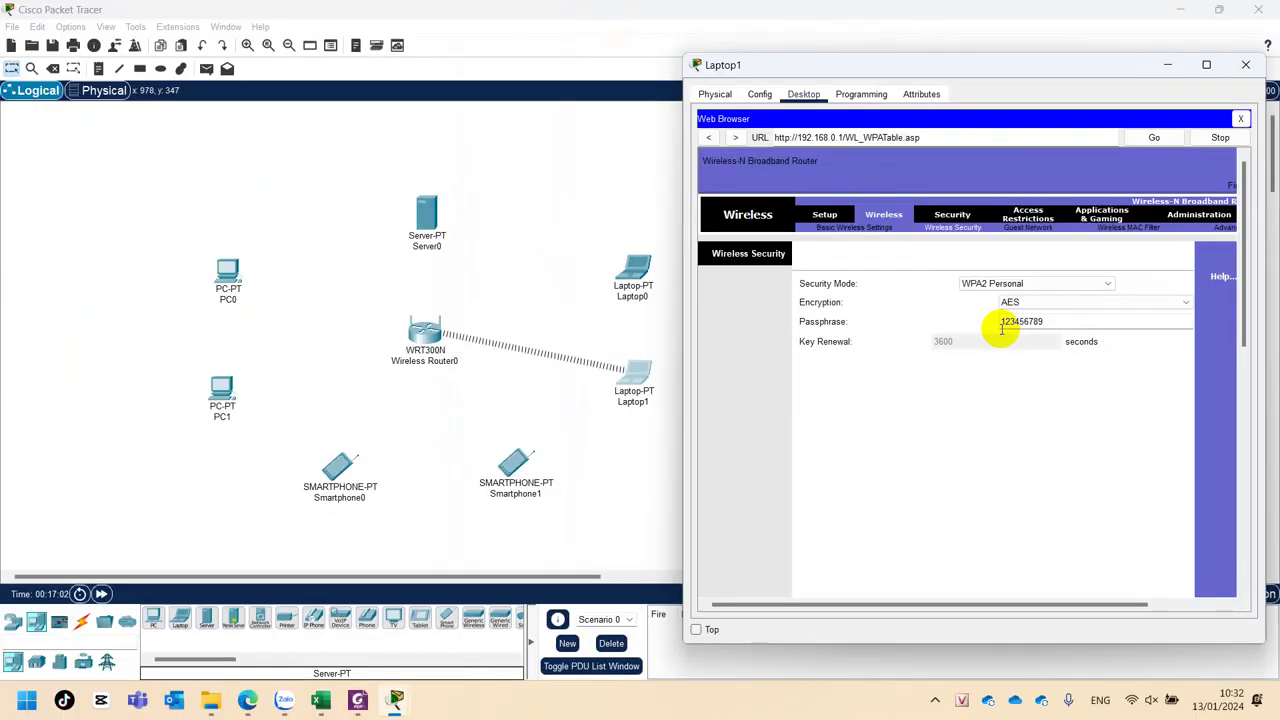
{"action": "scroll", "coordinate": [1000, 330], "scroll_direction": "down", "scroll_amount": 10}
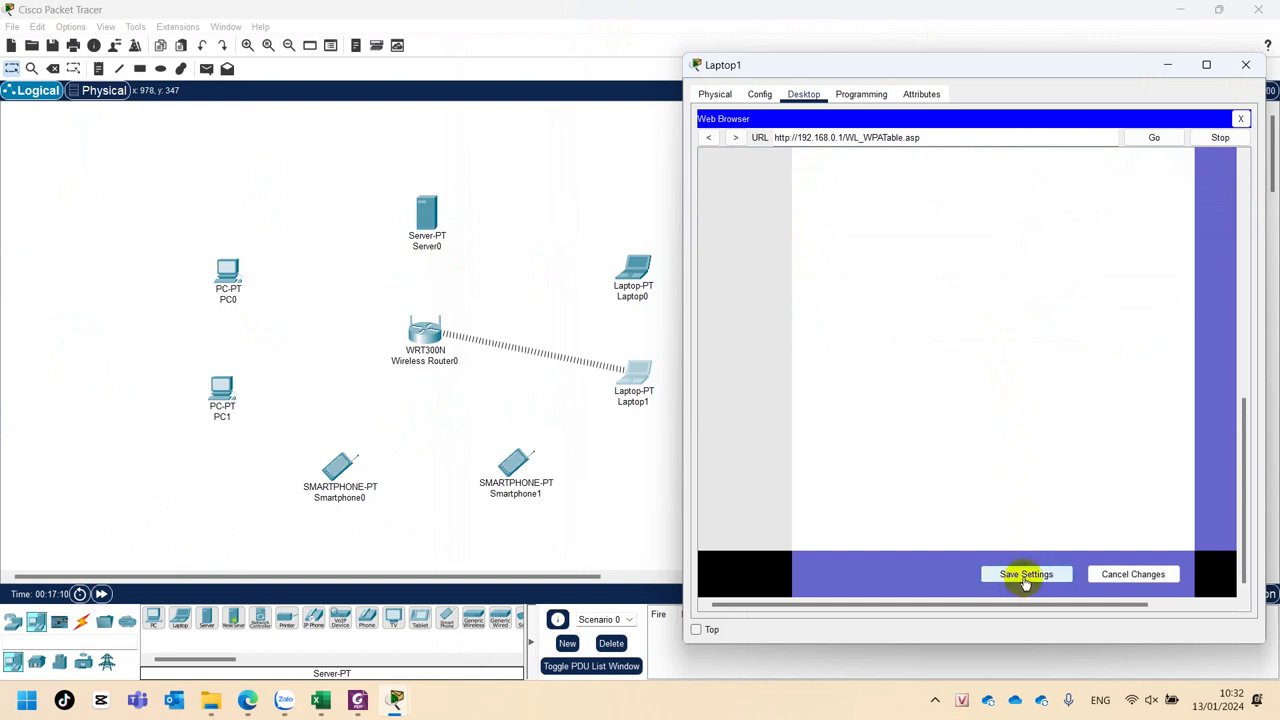
{"action": "left_click", "coordinate": [1024, 580]}
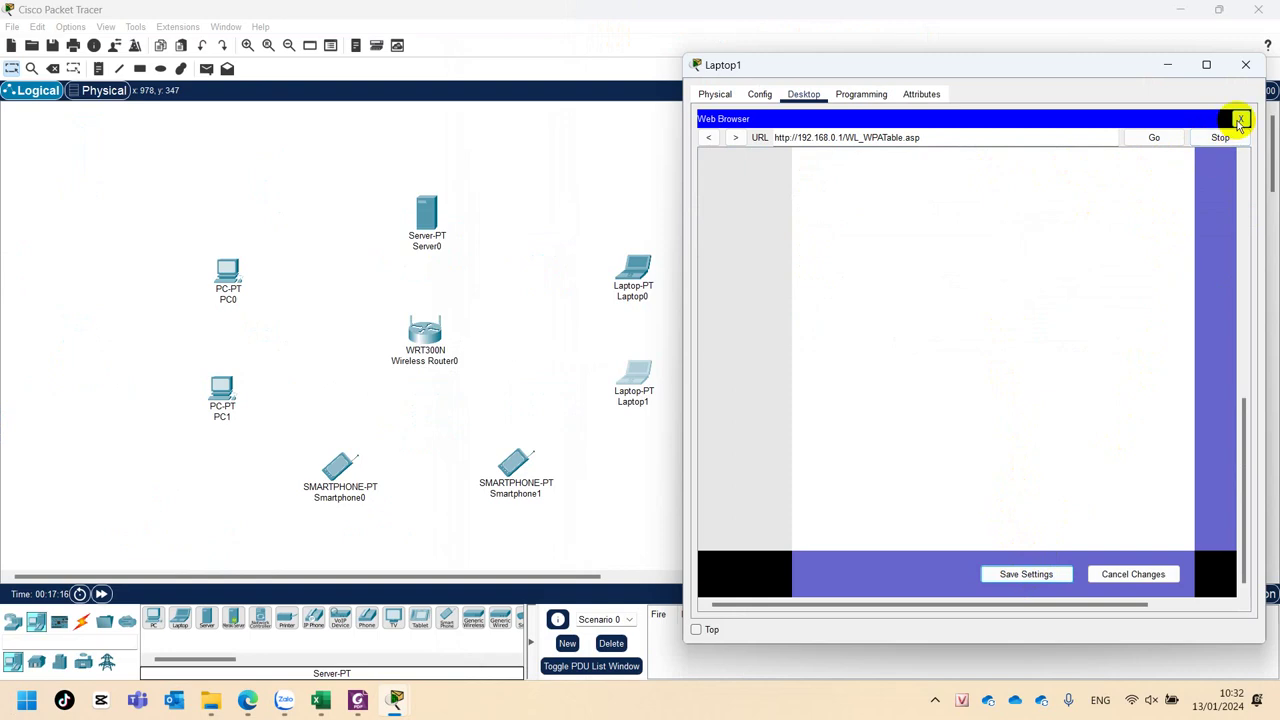
Rejoin Laptop1 to QBinh through PC Wireless using the WPA2 pre-shared key.
{"action": "left_click", "coordinate": [1240, 121]}
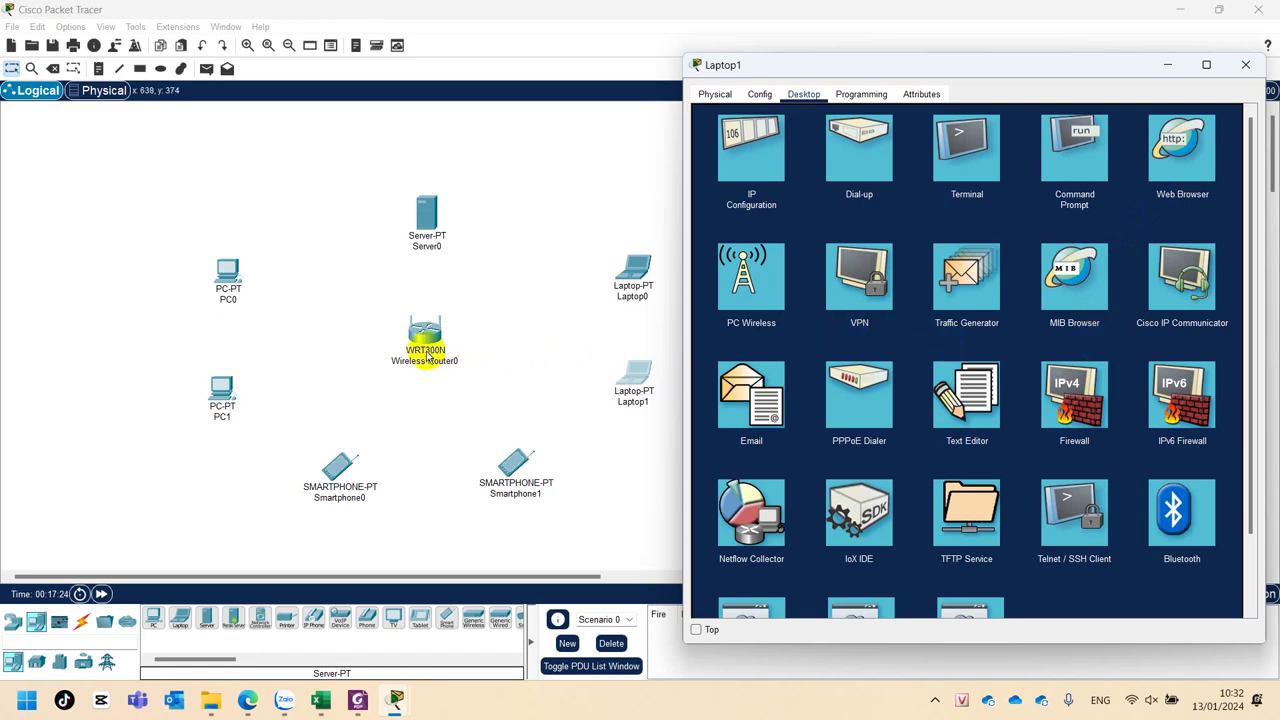
{"action": "left_click", "coordinate": [748, 278]}
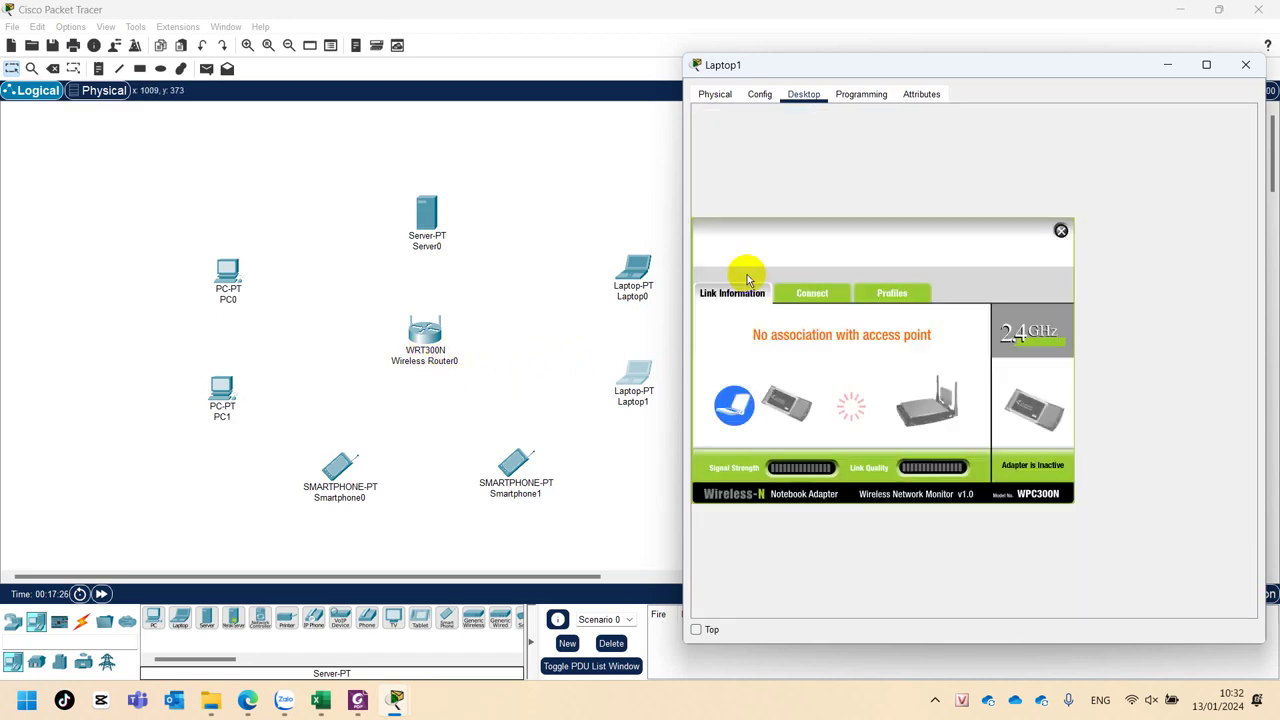
{"action": "left_click", "coordinate": [804, 295]}
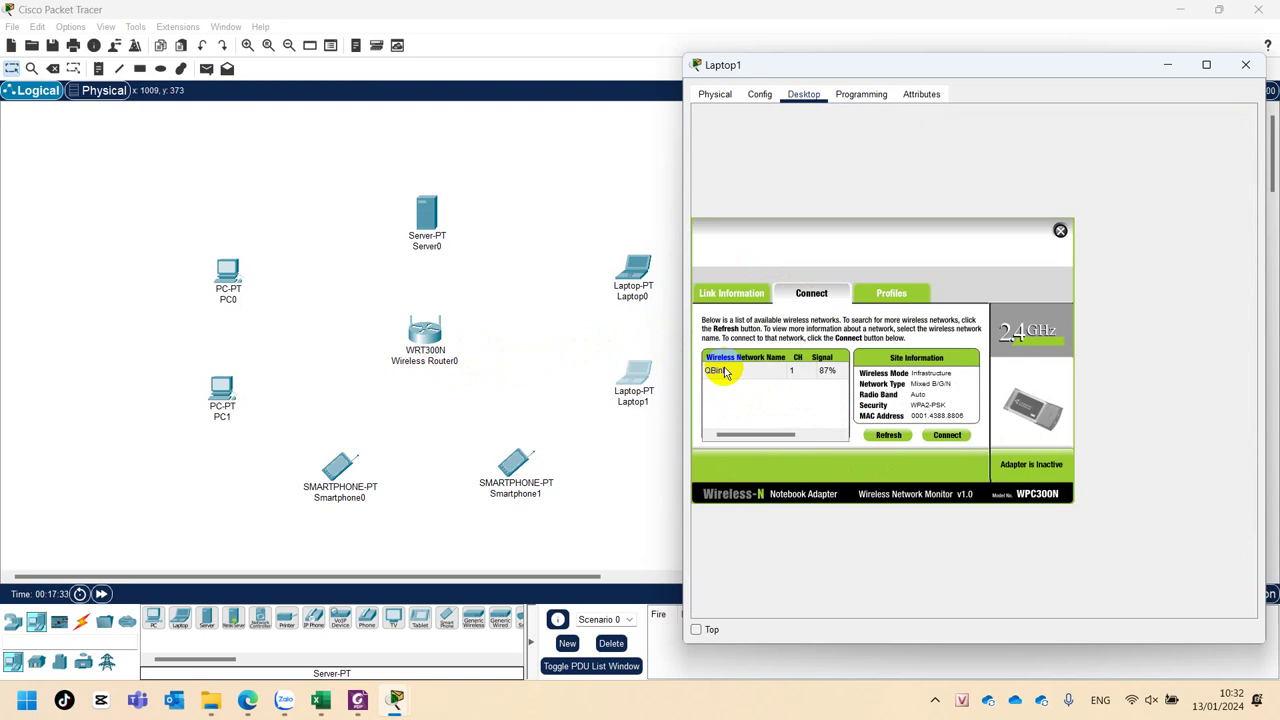
{"action": "left_click", "coordinate": [726, 372]}
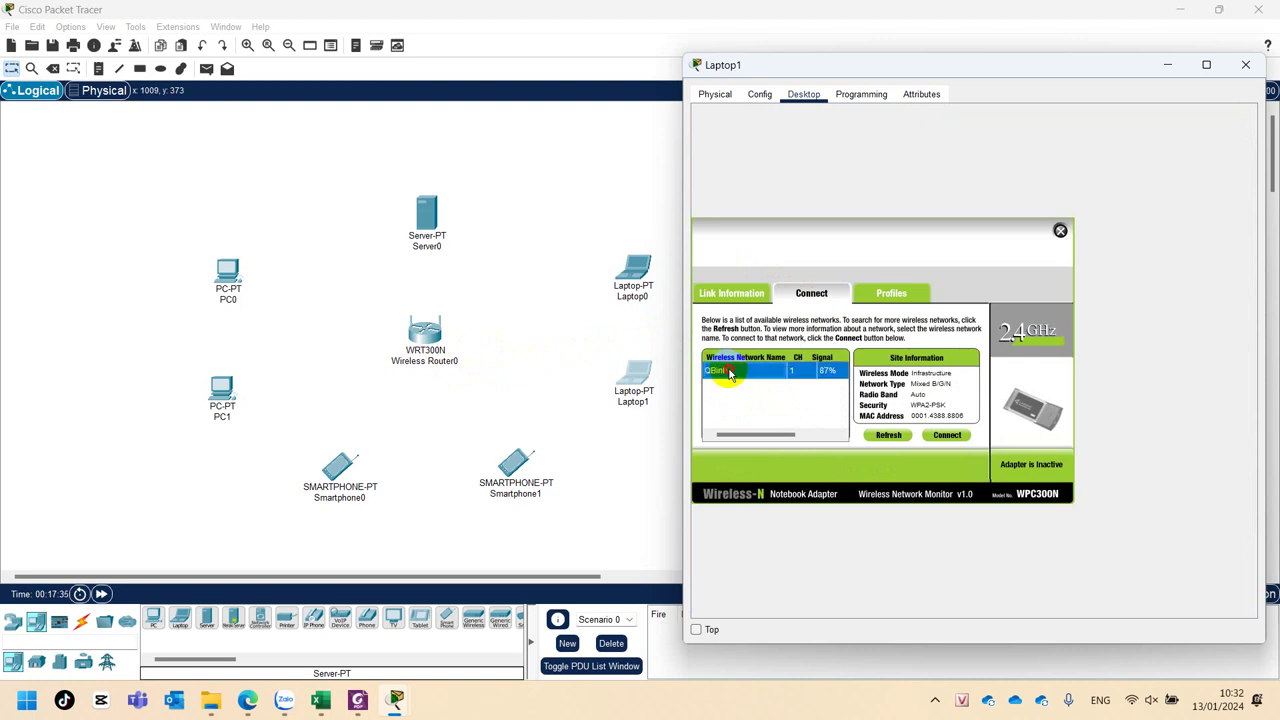
{"action": "left_click", "coordinate": [943, 437]}
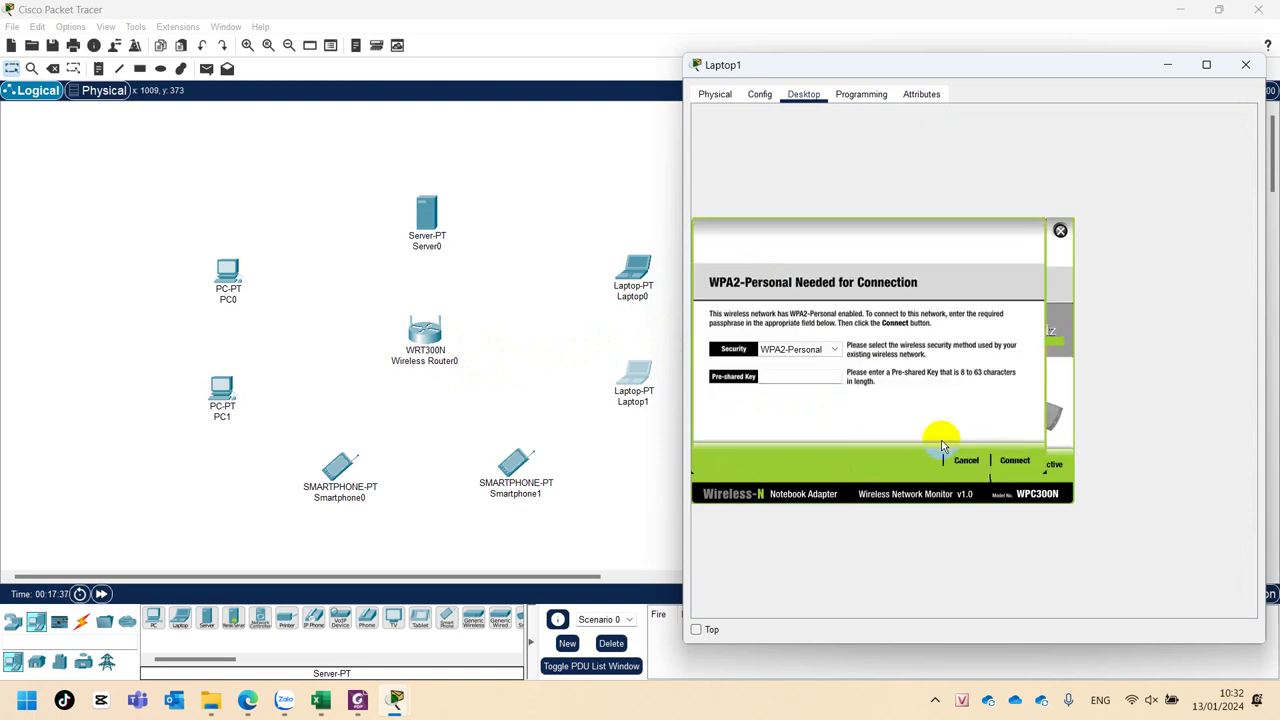
{"action": "left_click", "coordinate": [774, 375]}
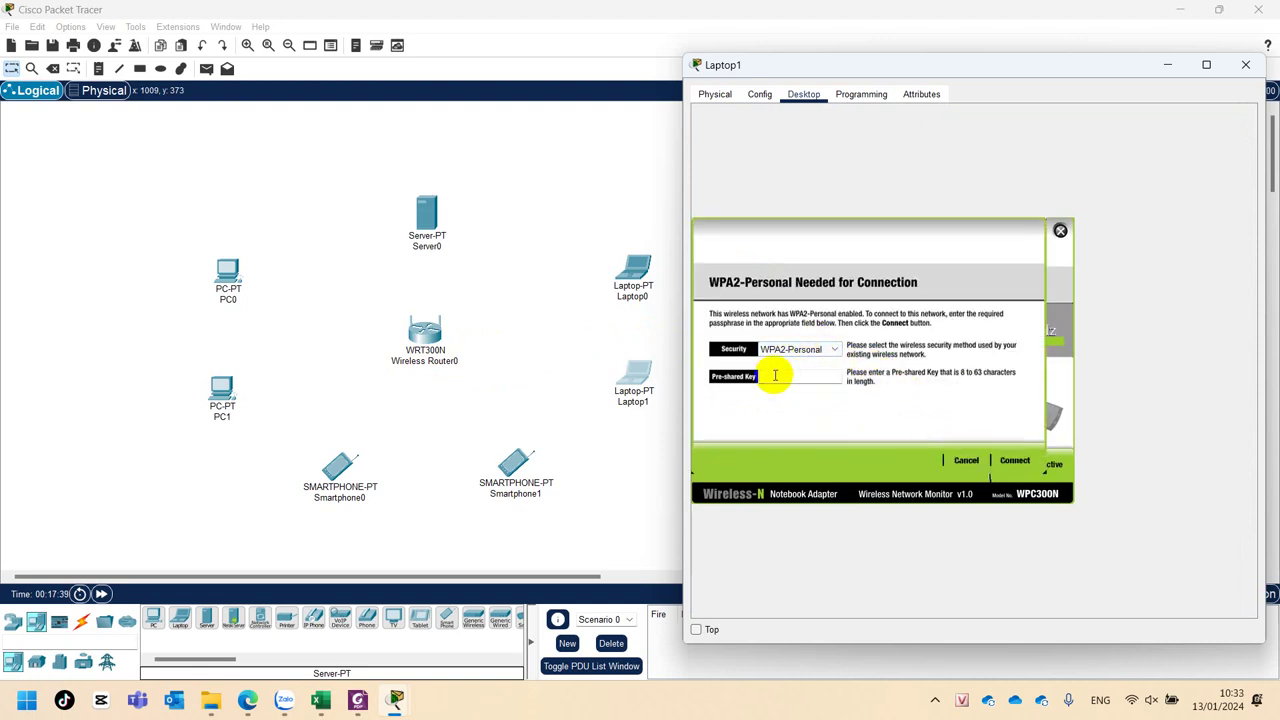
{"action": "type", "text": "123456789"}
{"action": "left_click", "coordinate": [1015, 460]}
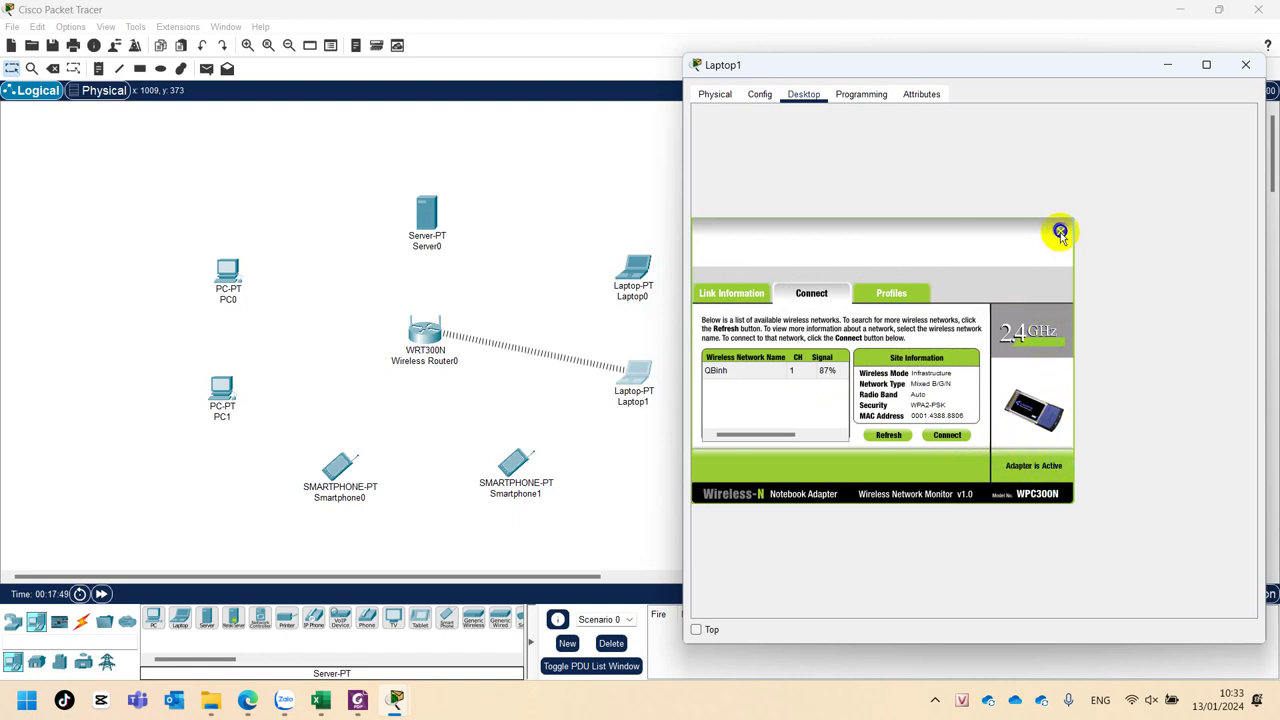
{"action": "left_click", "coordinate": [1061, 233]}
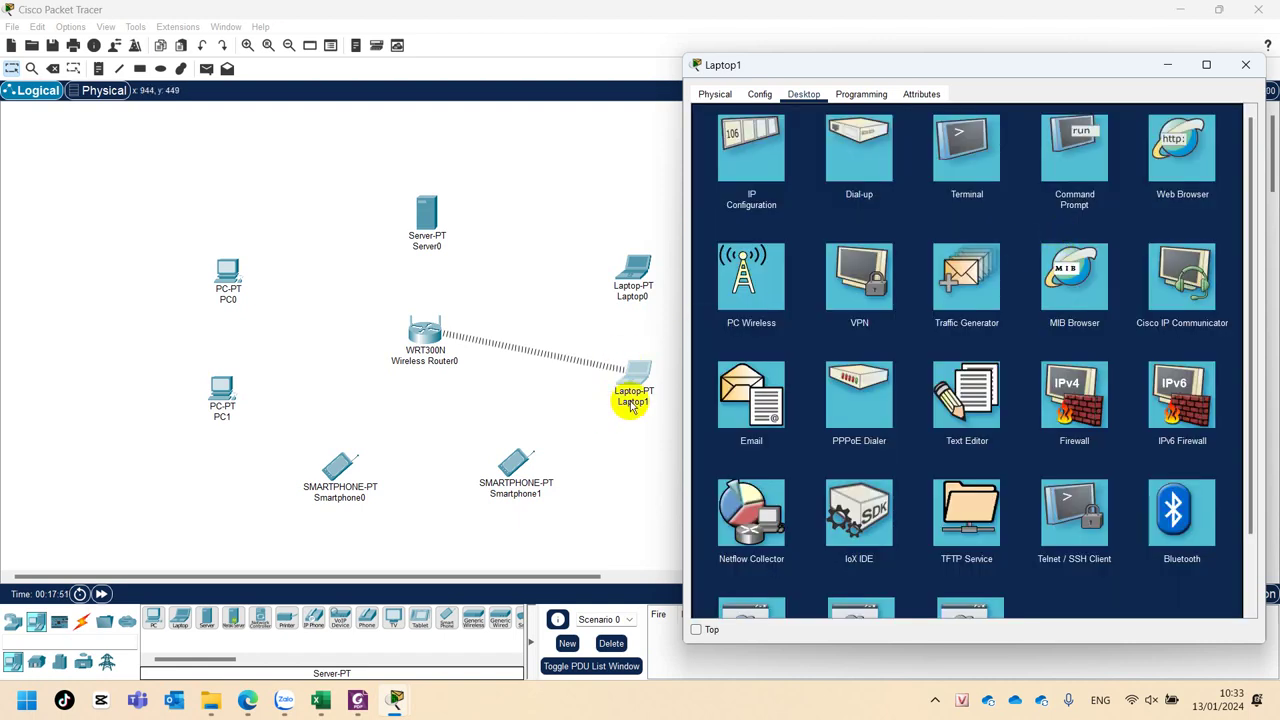
Install the WPC300N wireless module into Laptop0 from its Physical tab.
{"action": "left_click", "coordinate": [1247, 68]}
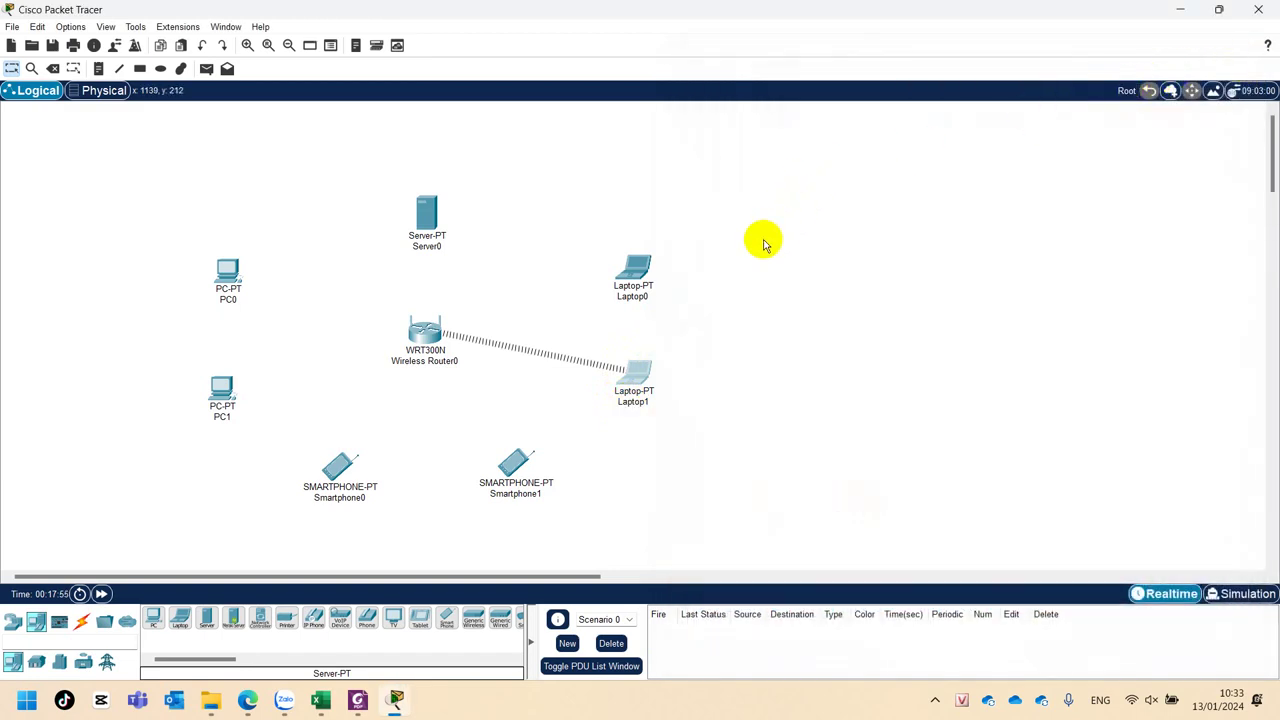
{"action": "left_click", "coordinate": [634, 276]}
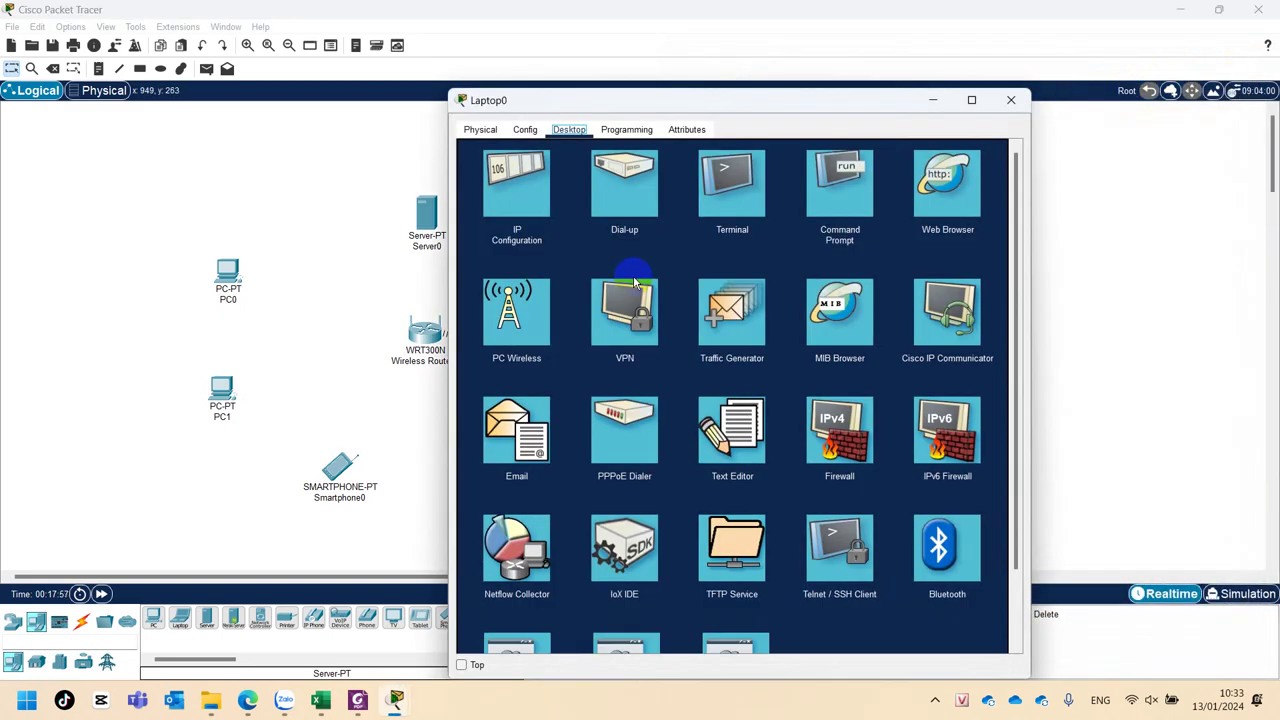
{"action": "left_click", "coordinate": [468, 132]}
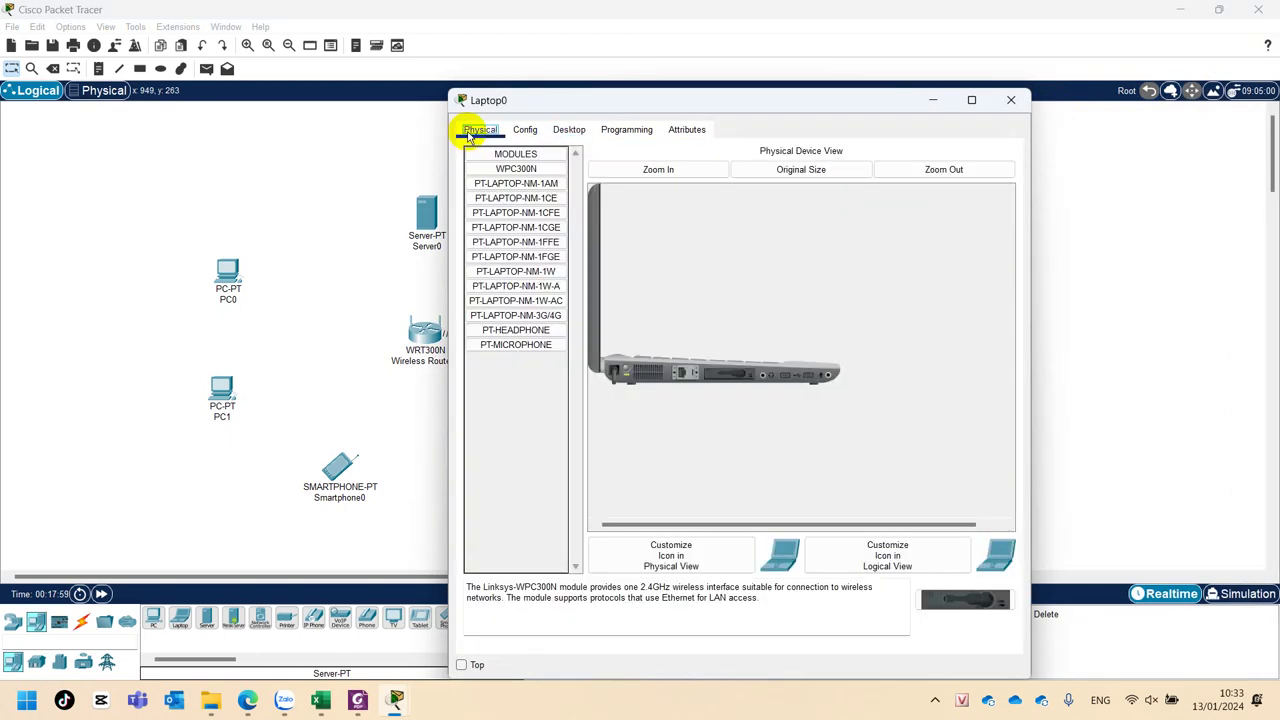
{"action": "left_click_drag", "start_coordinate": [634, 102], "coordinate": [861, 39]}
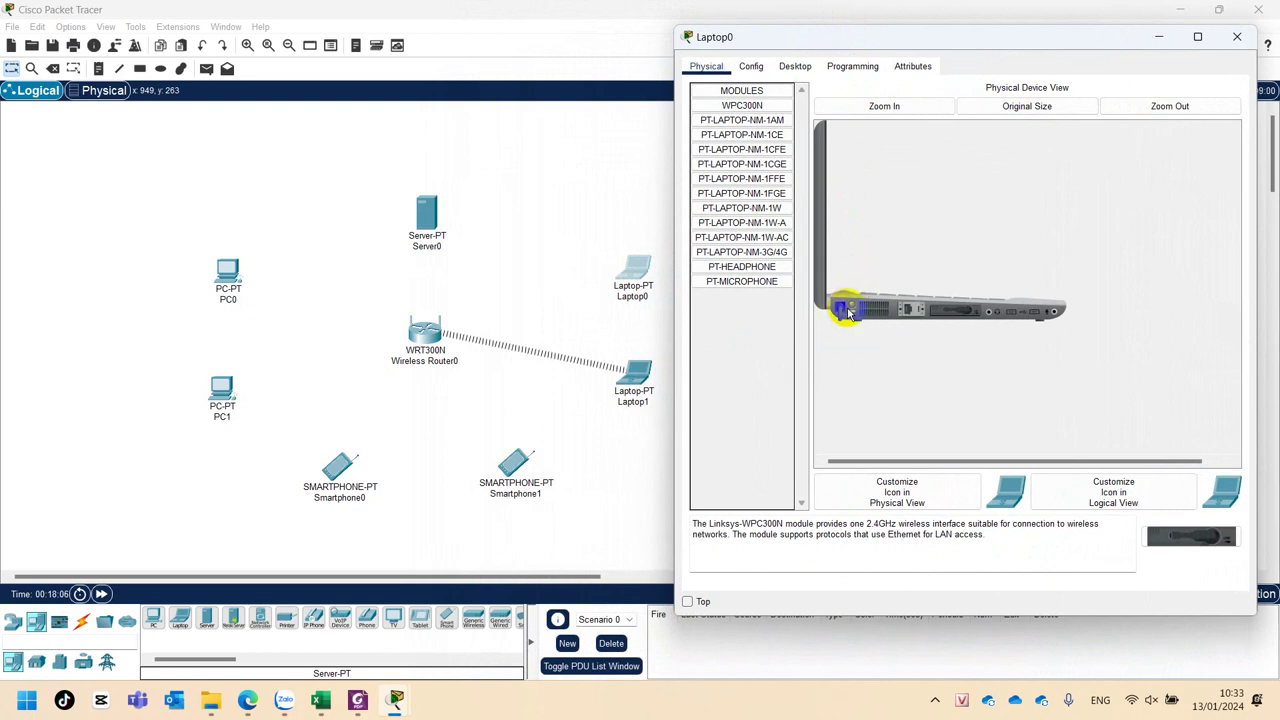
{"action": "left_click_drag", "start_coordinate": [848, 313], "coordinate": [849, 311]}
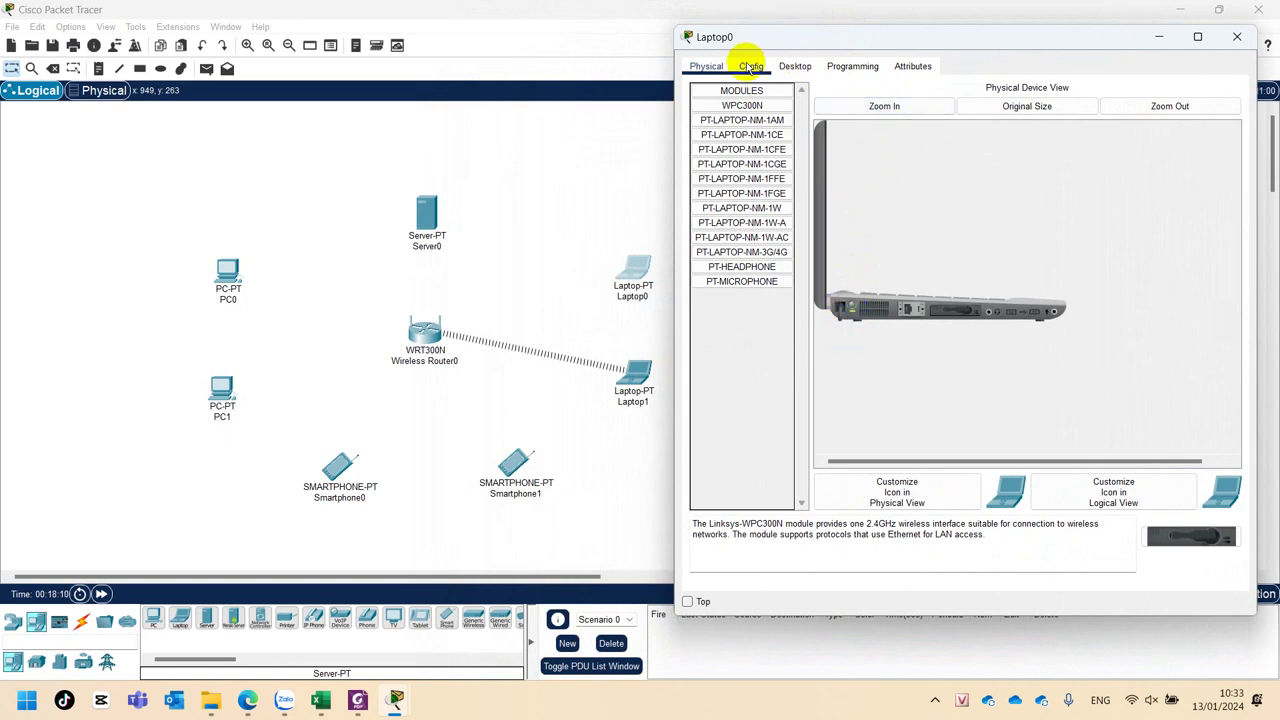
Try PC Wireless on Laptop0, dismiss the interface error, and show its Config Global Settings.
{"action": "left_click", "coordinate": [798, 66]}
{"action": "left_click", "coordinate": [759, 257]}
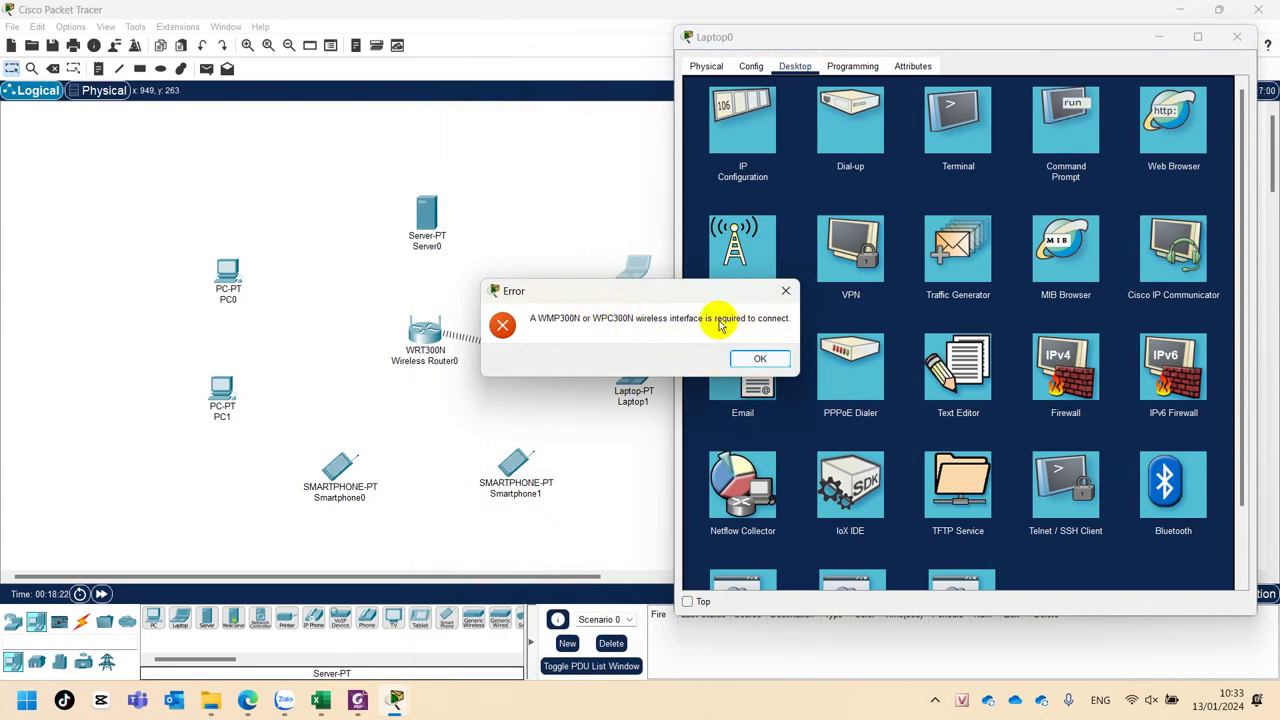
{"action": "left_click", "coordinate": [757, 360]}
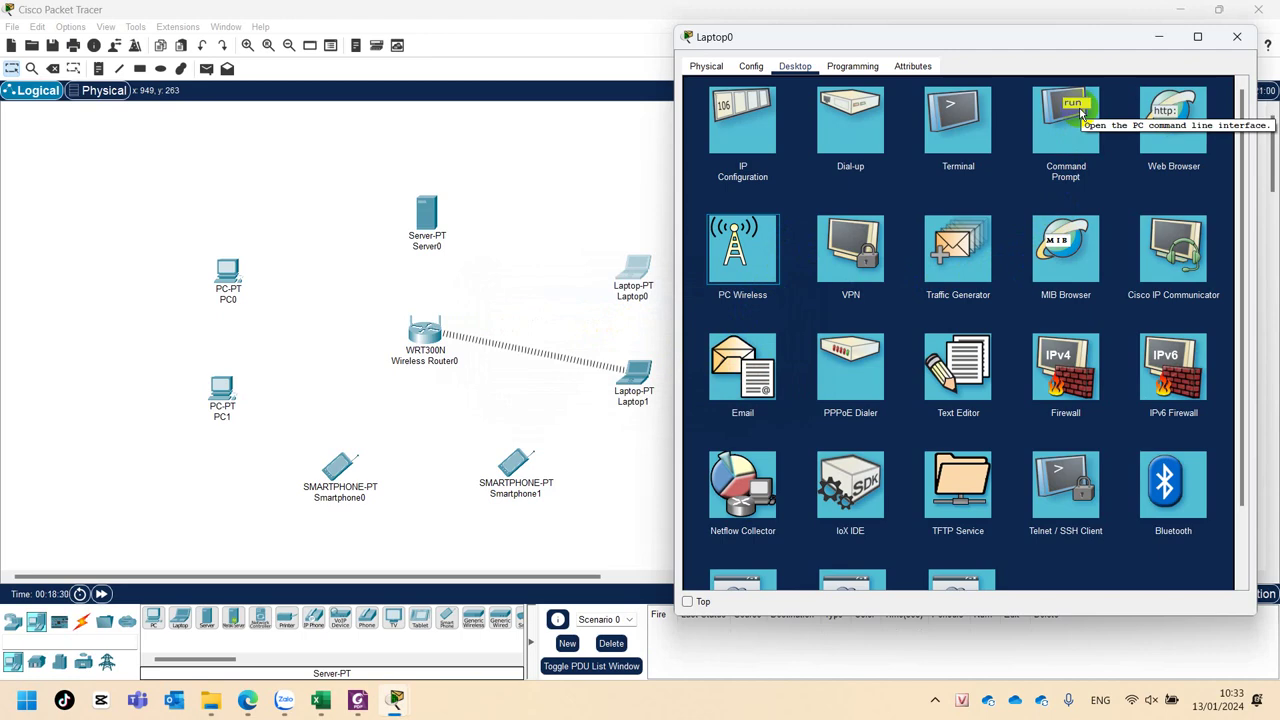
{"action": "left_click", "coordinate": [749, 67]}
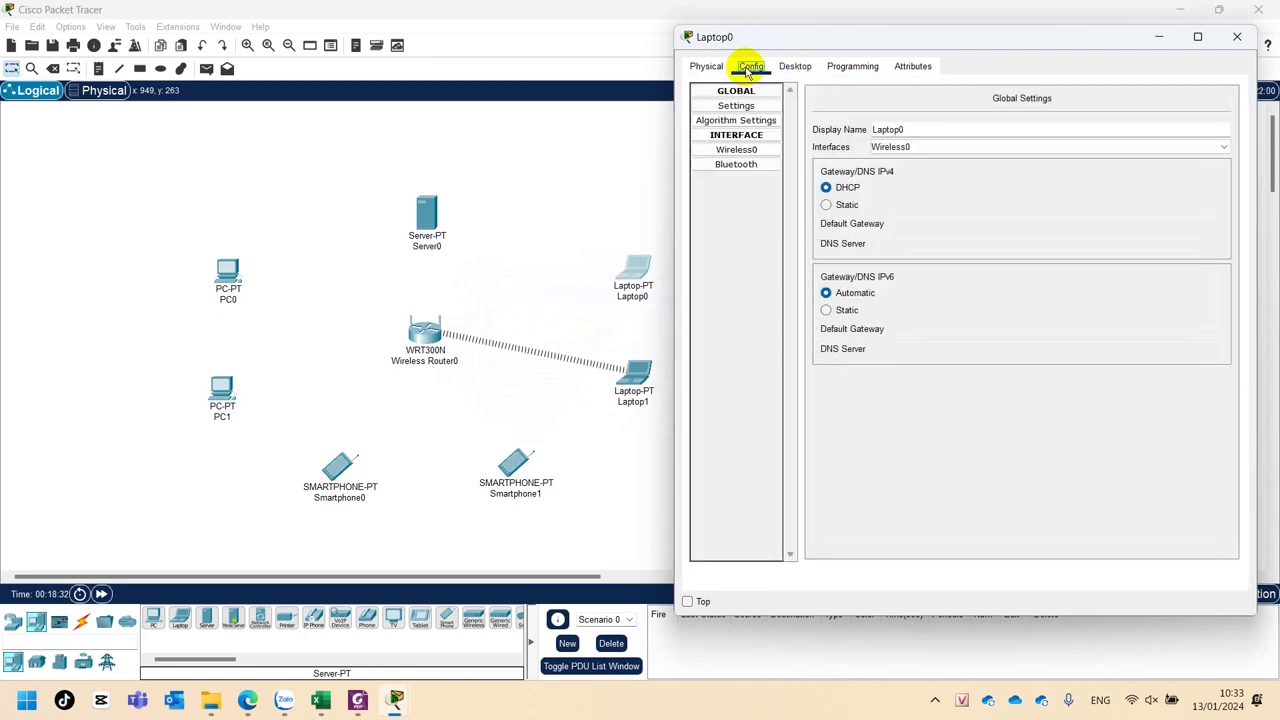
Set Laptop0's Wireless0 to WPA2-PSK with SSID QBinh and the PSK pass phrase.
{"action": "left_click", "coordinate": [736, 150]}
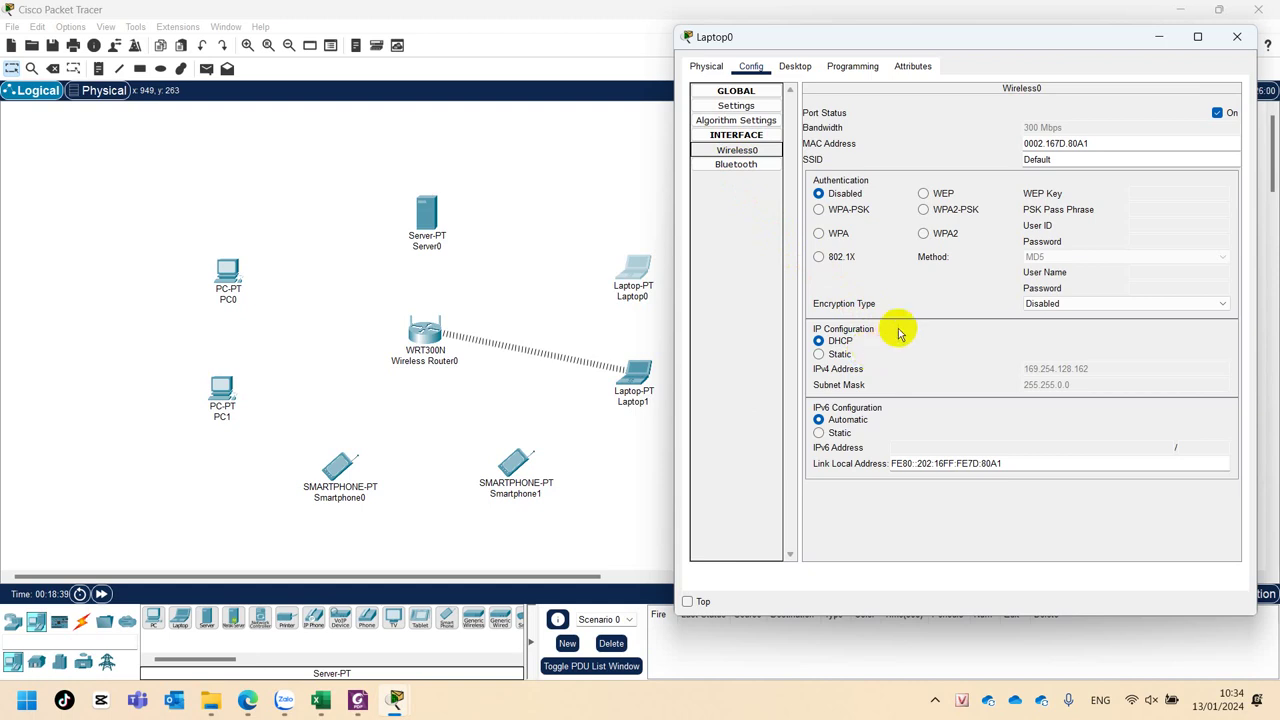
{"action": "left_click", "coordinate": [955, 210]}
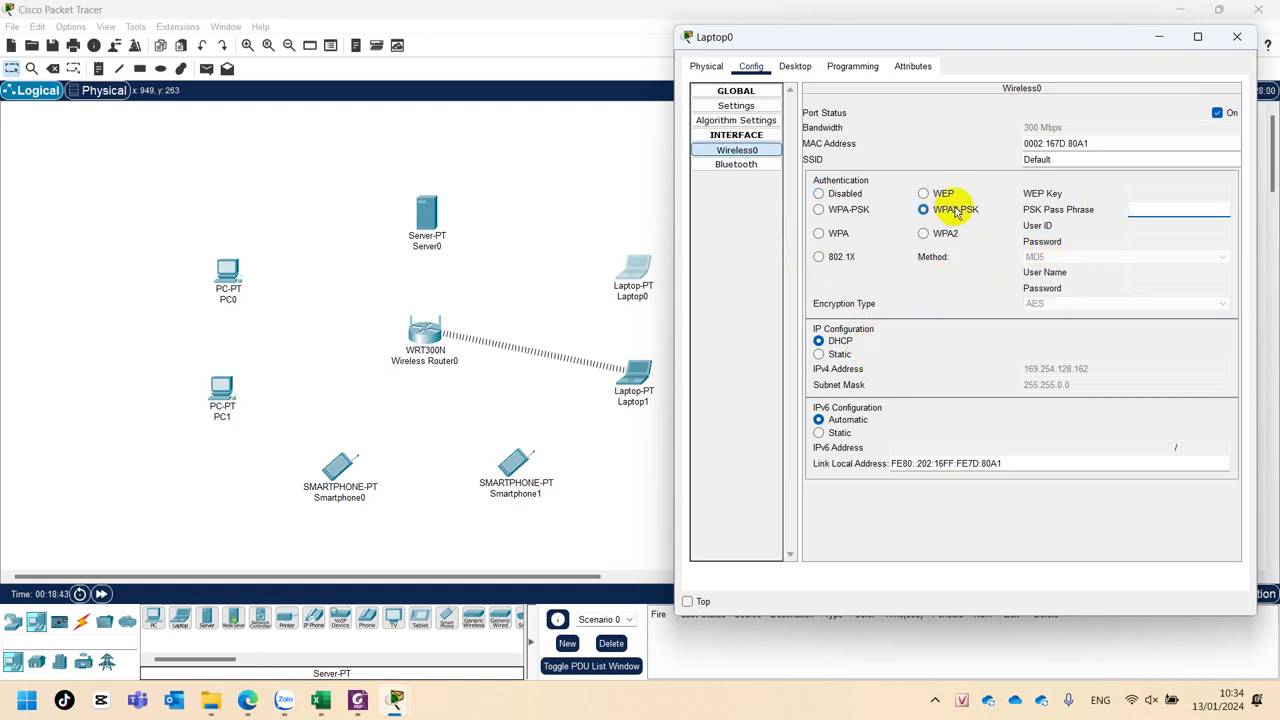
{"action": "double_click", "coordinate": [1086, 160]}
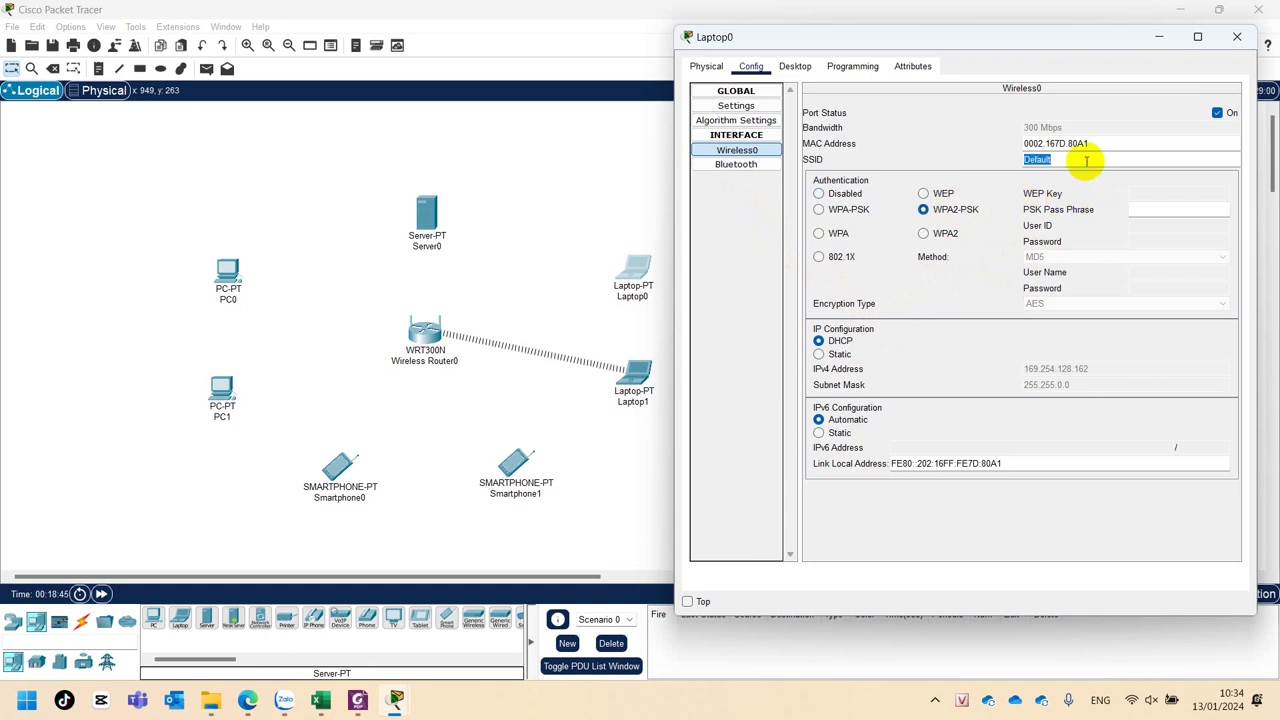
{"action": "type", "text": "QBinh"}
{"action": "left_click", "coordinate": [1086, 161]}
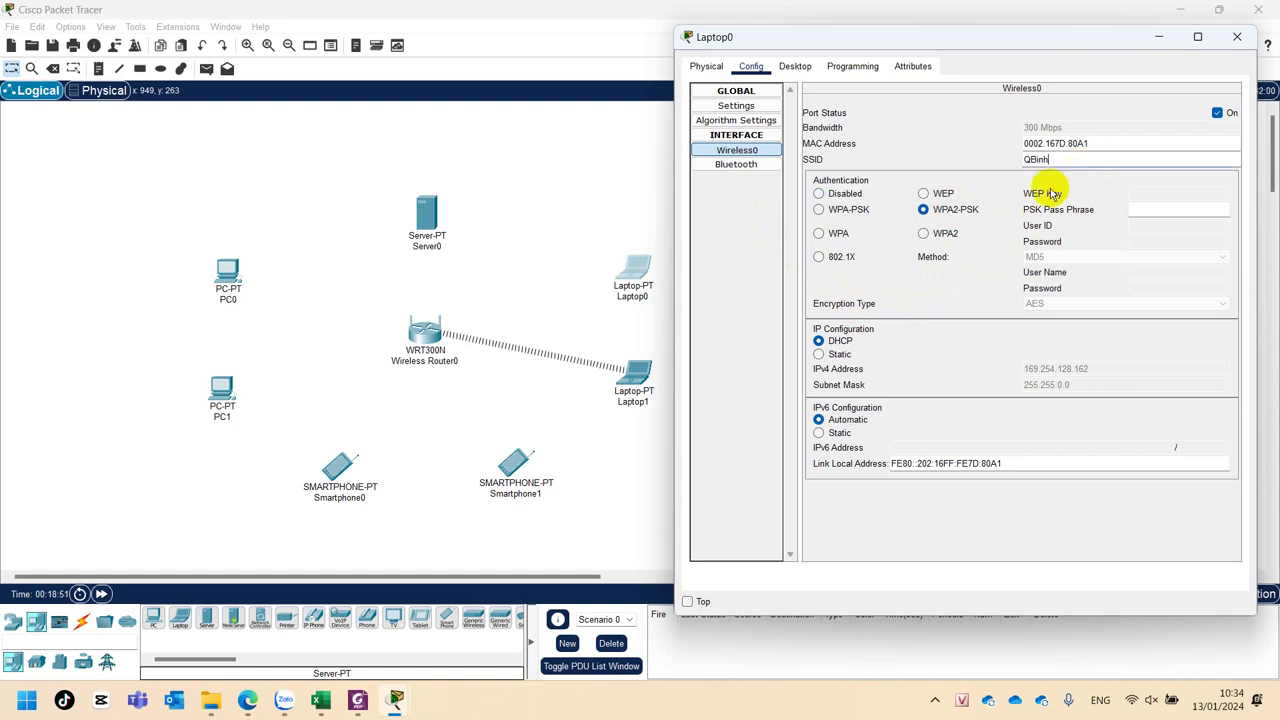
{"action": "left_click", "coordinate": [1161, 207]}
{"action": "type", "text": "123456789"}
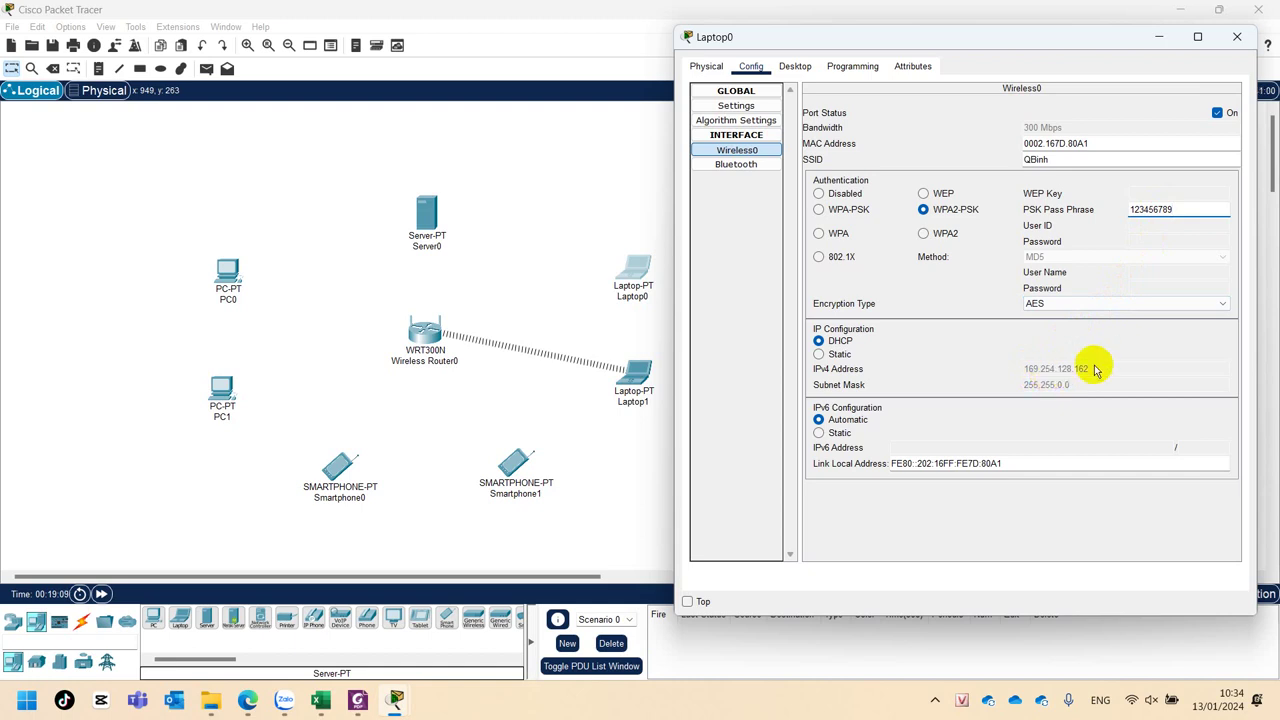
Apply the Wireless0 settings so Laptop0 links to the router at 192.168.0.17.
{"action": "left_click", "coordinate": [730, 165]}
{"action": "left_click", "coordinate": [732, 151]}
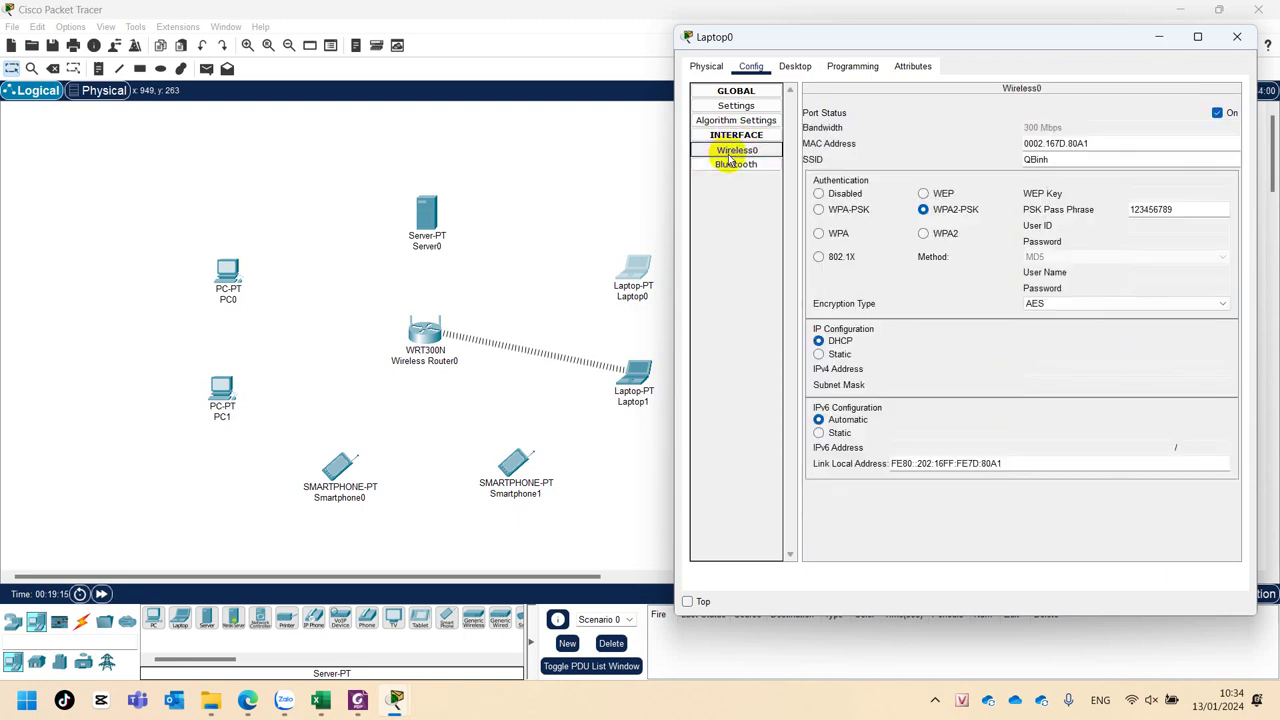
{"action": "left_click", "coordinate": [1137, 303]}
{"action": "left_click", "coordinate": [1063, 158]}
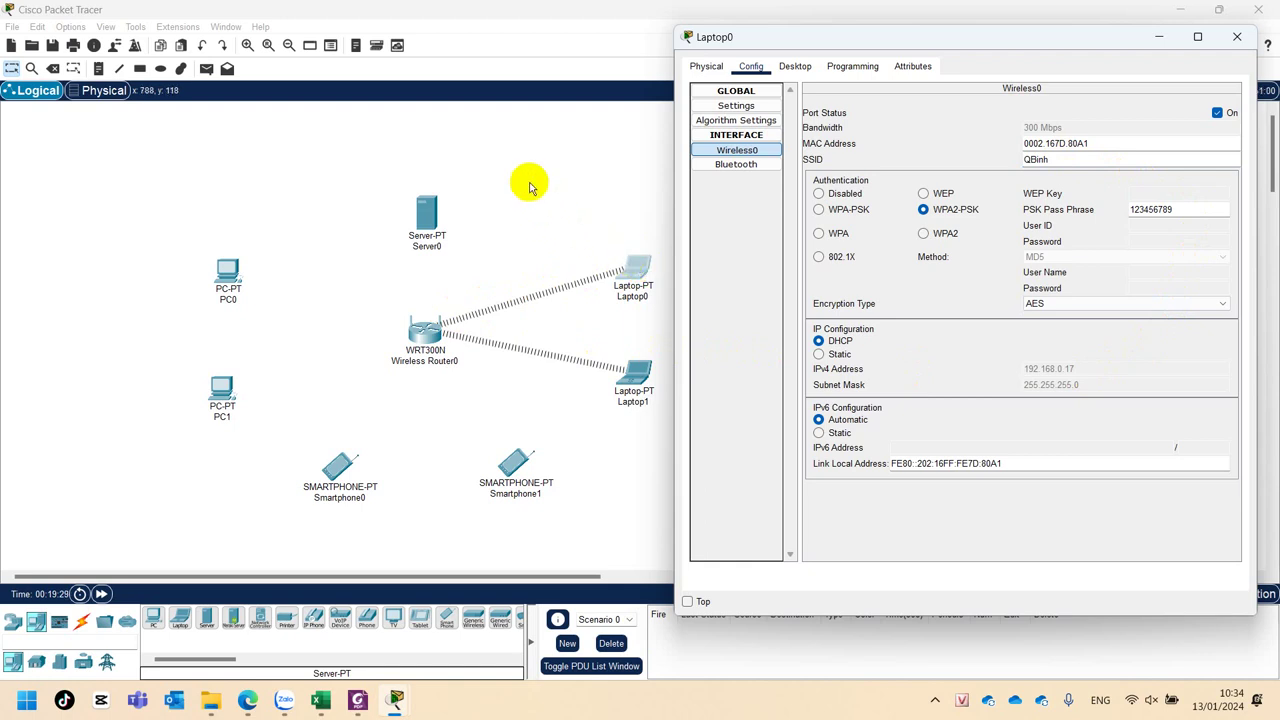
{"action": "left_click", "coordinate": [796, 67]}
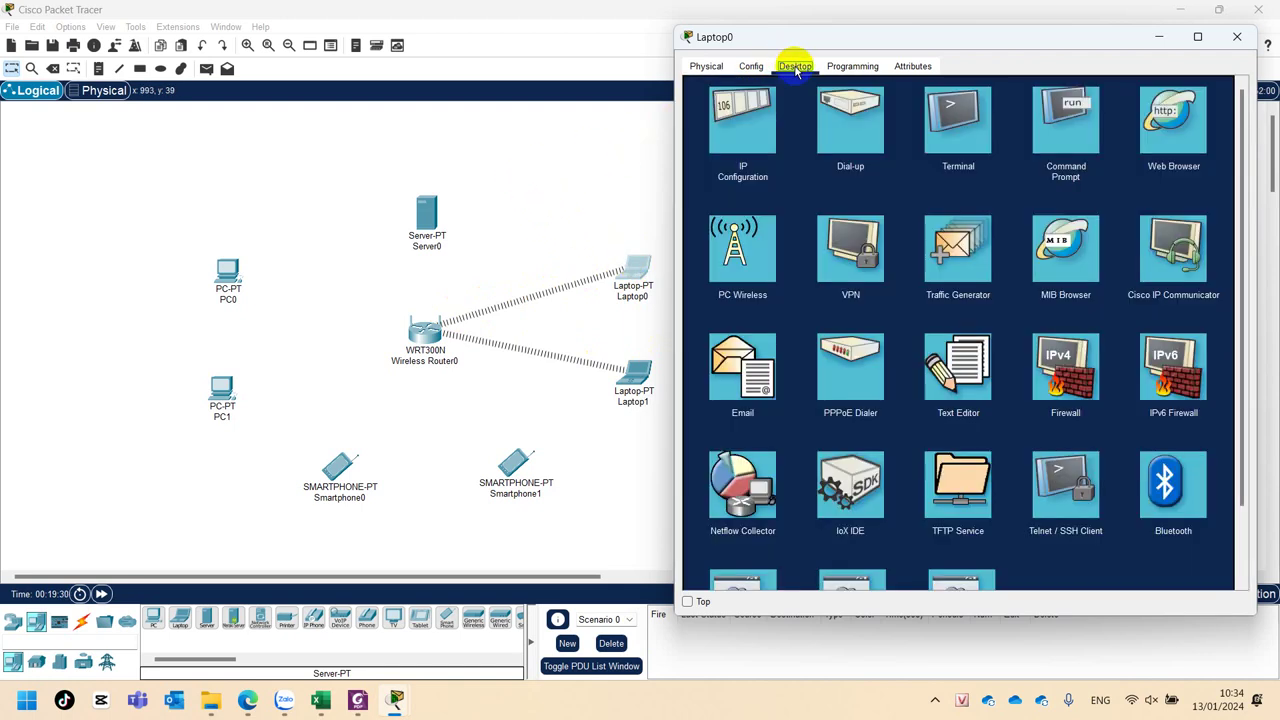
After PC Wireless errors again, verify Wireless0's SSID, WPA2-PSK and pass phrase, then close Laptop0.
{"action": "left_click", "coordinate": [740, 250]}
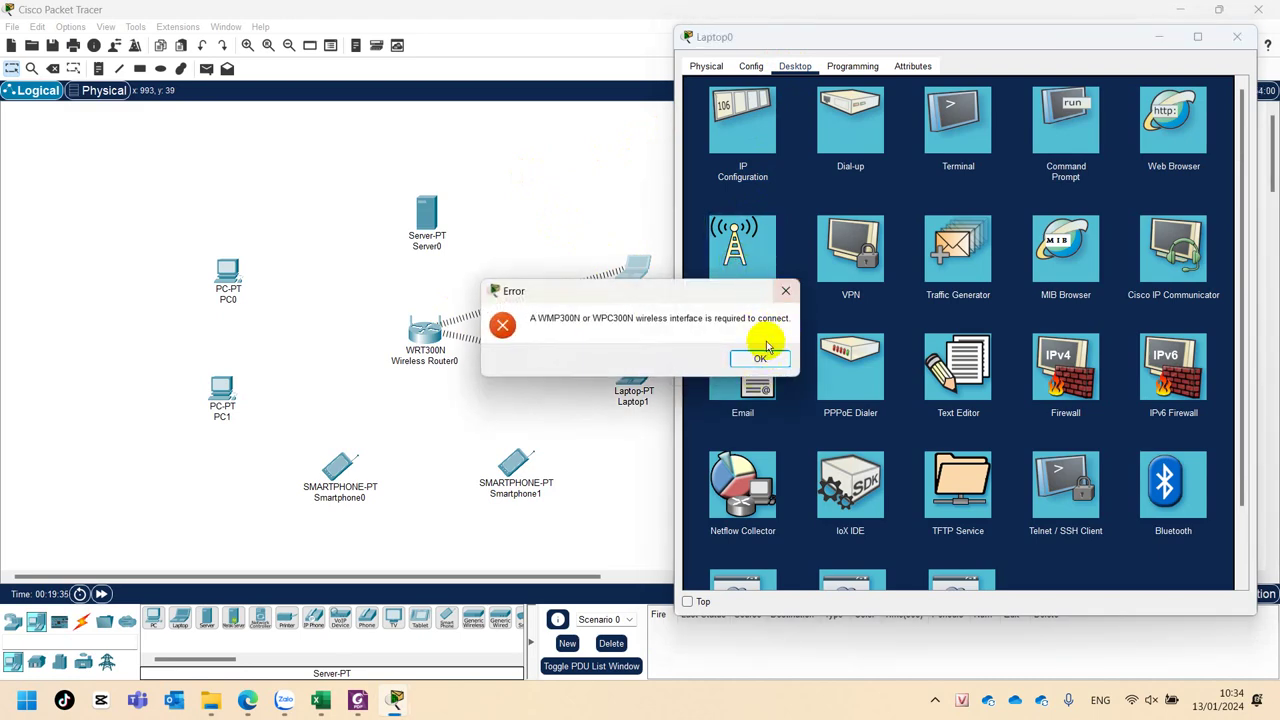
{"action": "left_click", "coordinate": [785, 292]}
{"action": "left_click", "coordinate": [745, 67]}
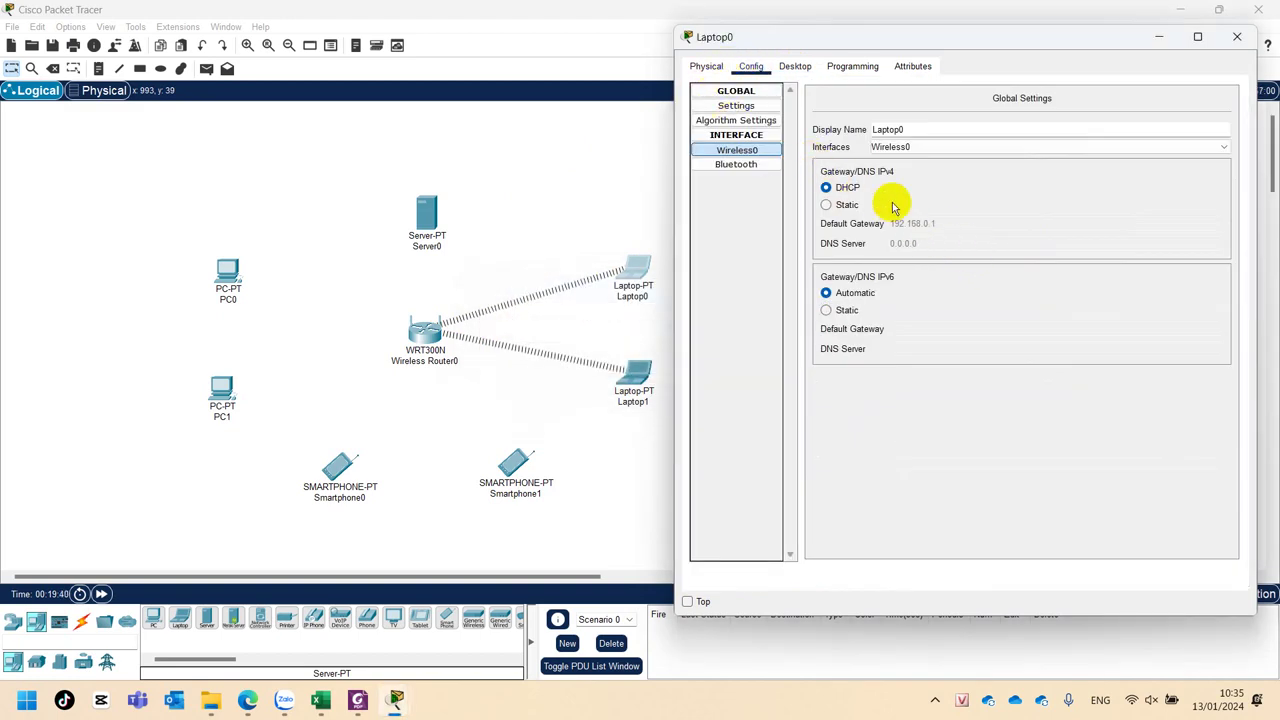
{"action": "left_click", "coordinate": [728, 154]}
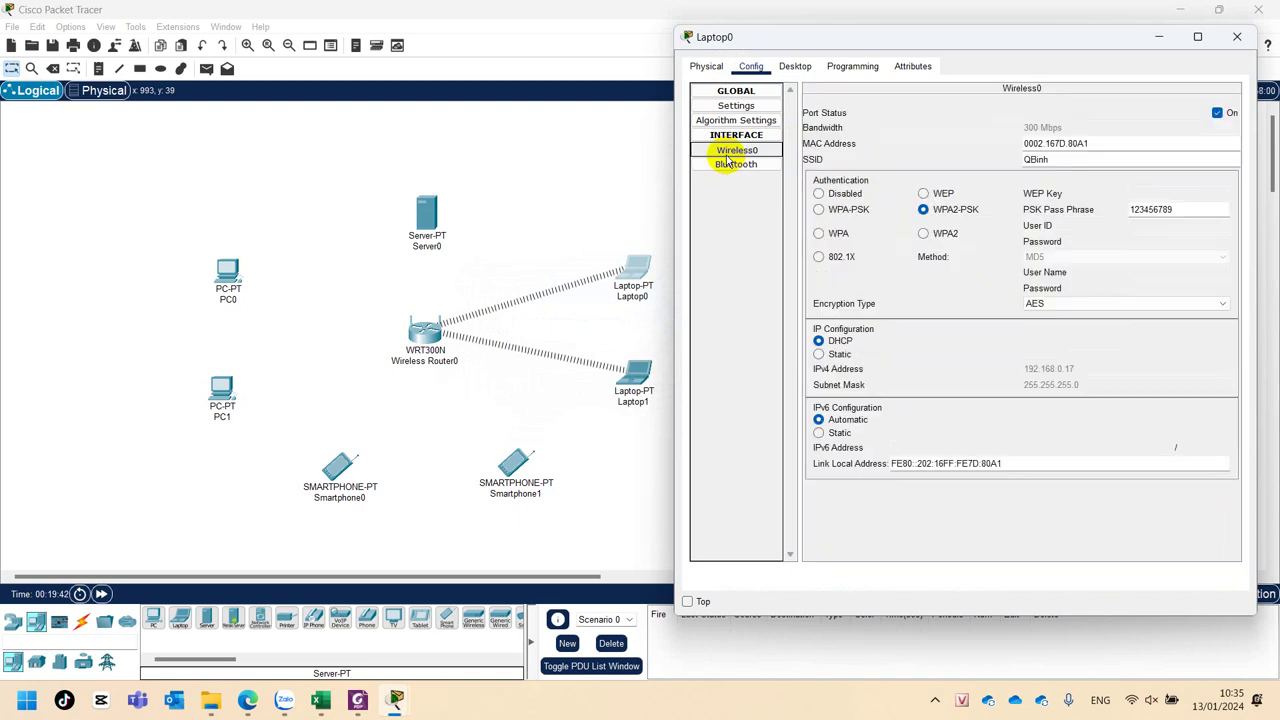
{"action": "left_click", "coordinate": [1035, 160]}
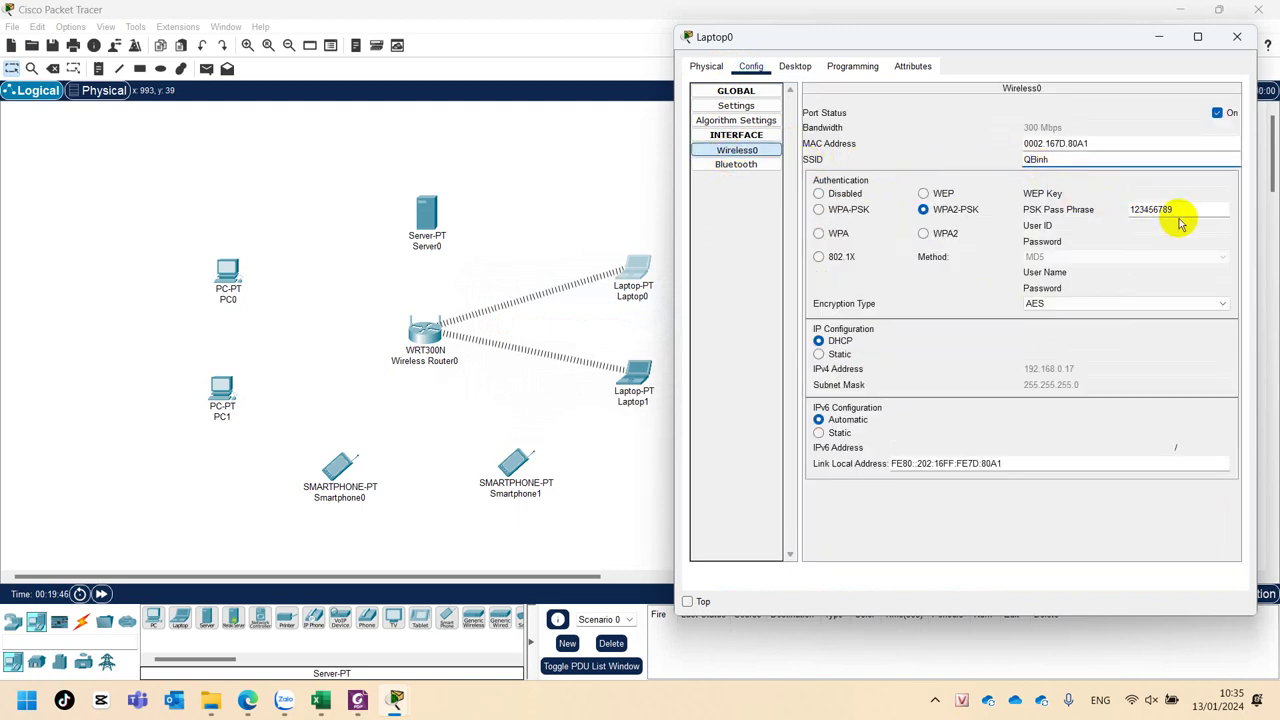
{"action": "left_click", "coordinate": [965, 208]}
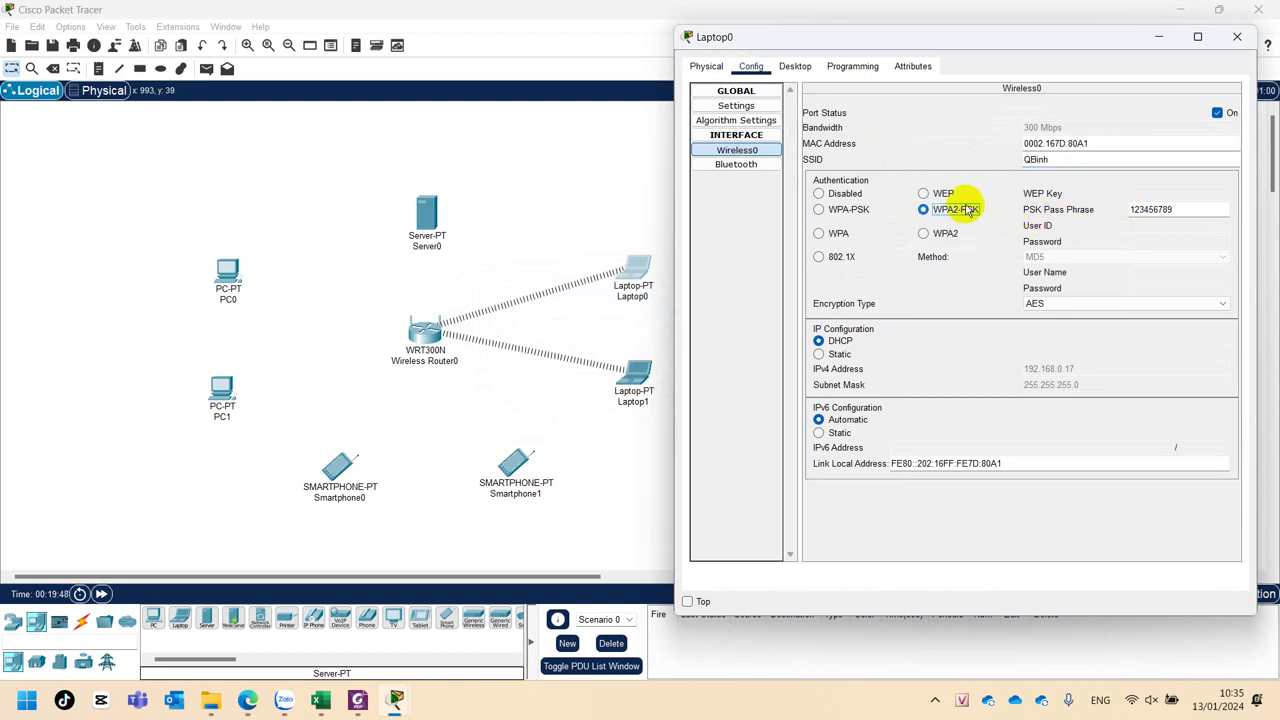
{"action": "left_click", "coordinate": [1174, 208]}
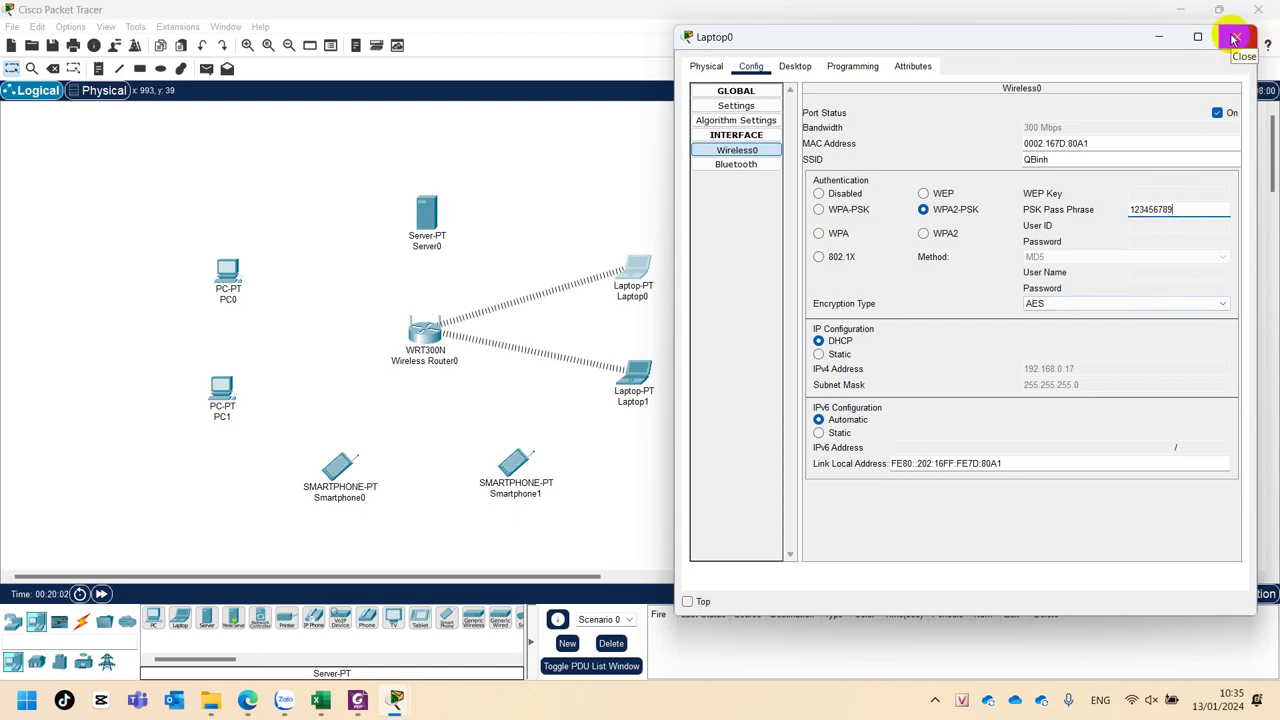
{"action": "left_click", "coordinate": [1236, 38]}
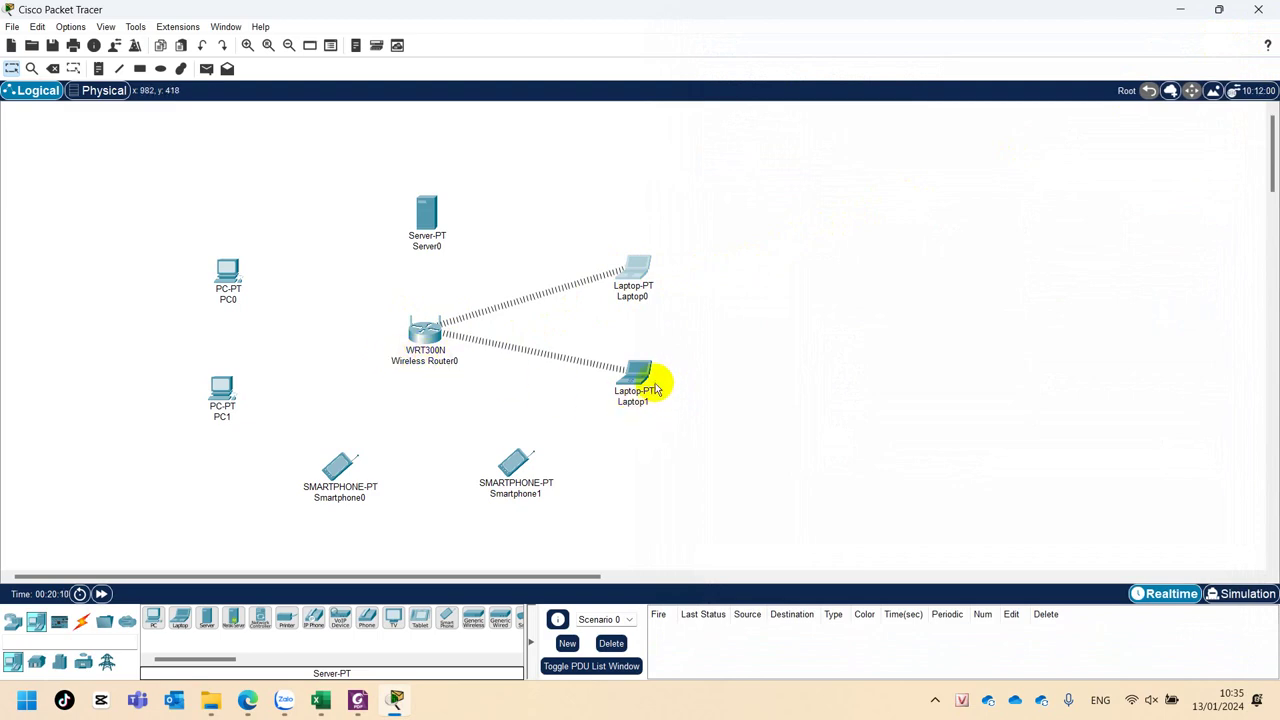
Check both laptops' IPs (192.168.0.17 and 192.168.0.12), then reopen Laptop0's desktop applications.
{"action": "mouse_move", "coordinate": [646, 271]}
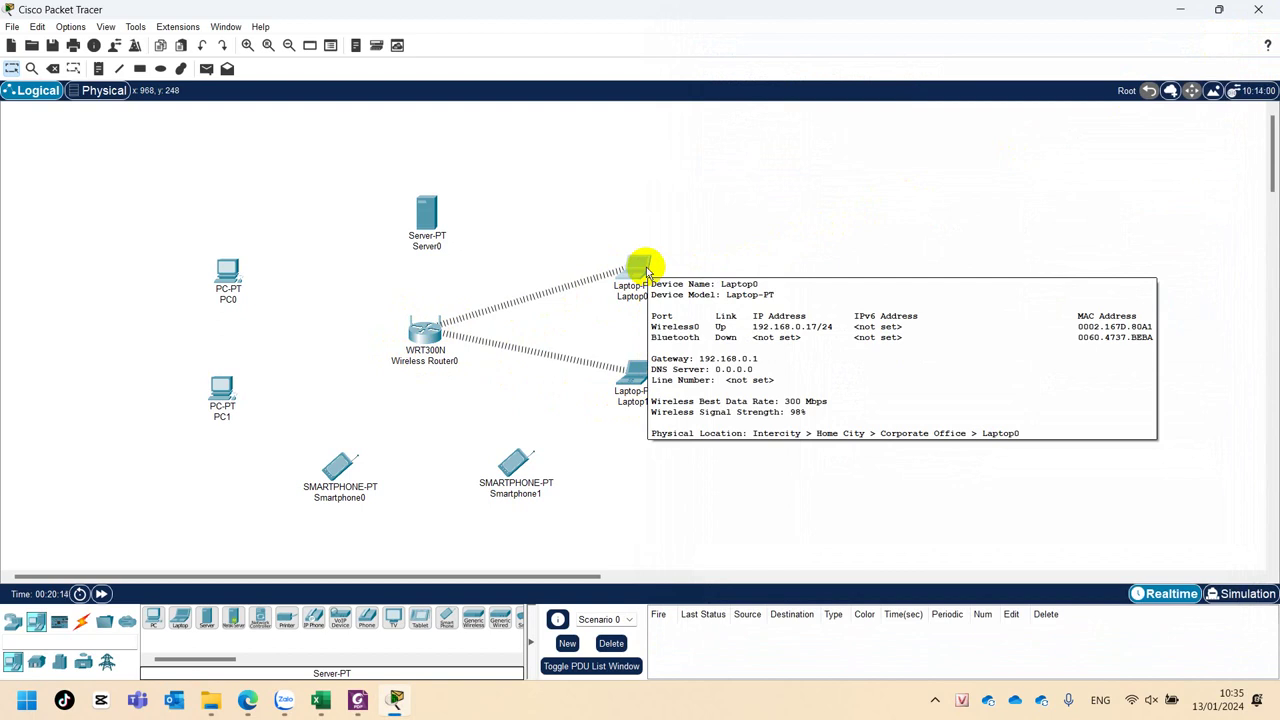
{"action": "mouse_move", "coordinate": [641, 383]}
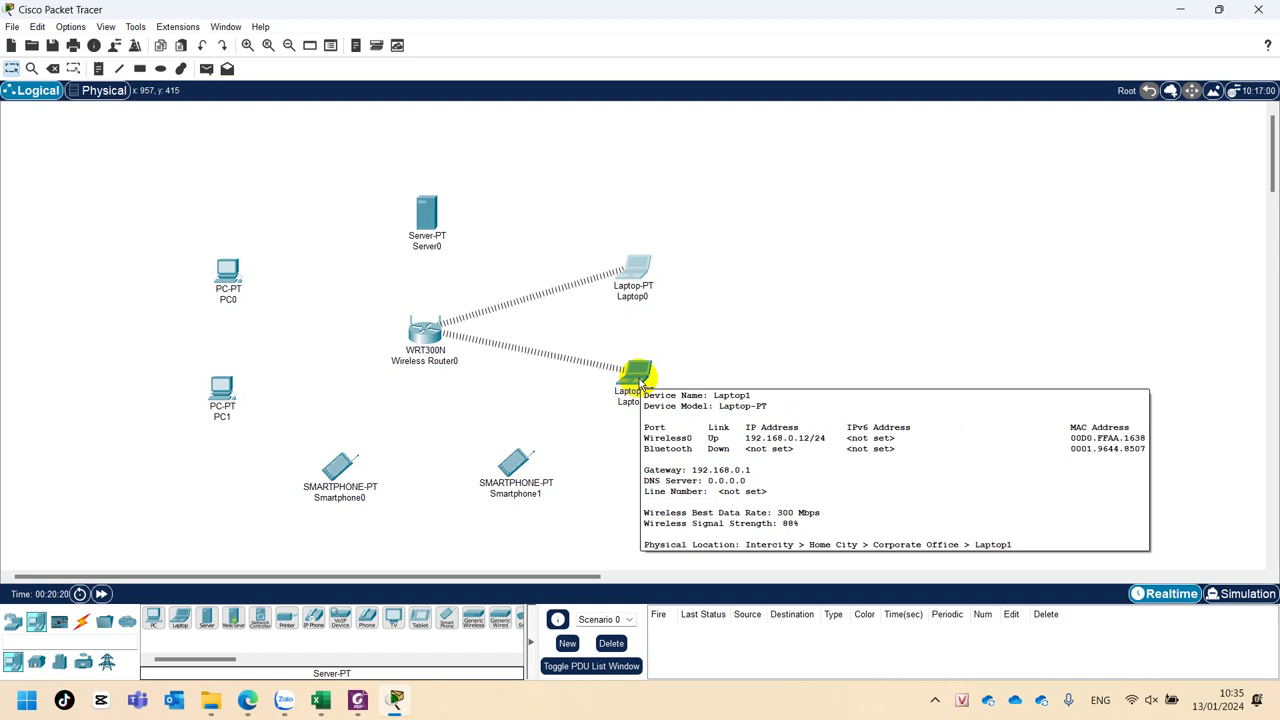
{"action": "left_click", "coordinate": [636, 269]}
{"action": "left_click_drag", "start_coordinate": [765, 102], "coordinate": [1002, 100]}
{"action": "left_click", "coordinate": [806, 127]}
Ping Laptop1 at 192.168.0.12 from Laptop0's Command Prompt, then close Laptop0's window.
{"action": "left_click", "coordinate": [1088, 184]}
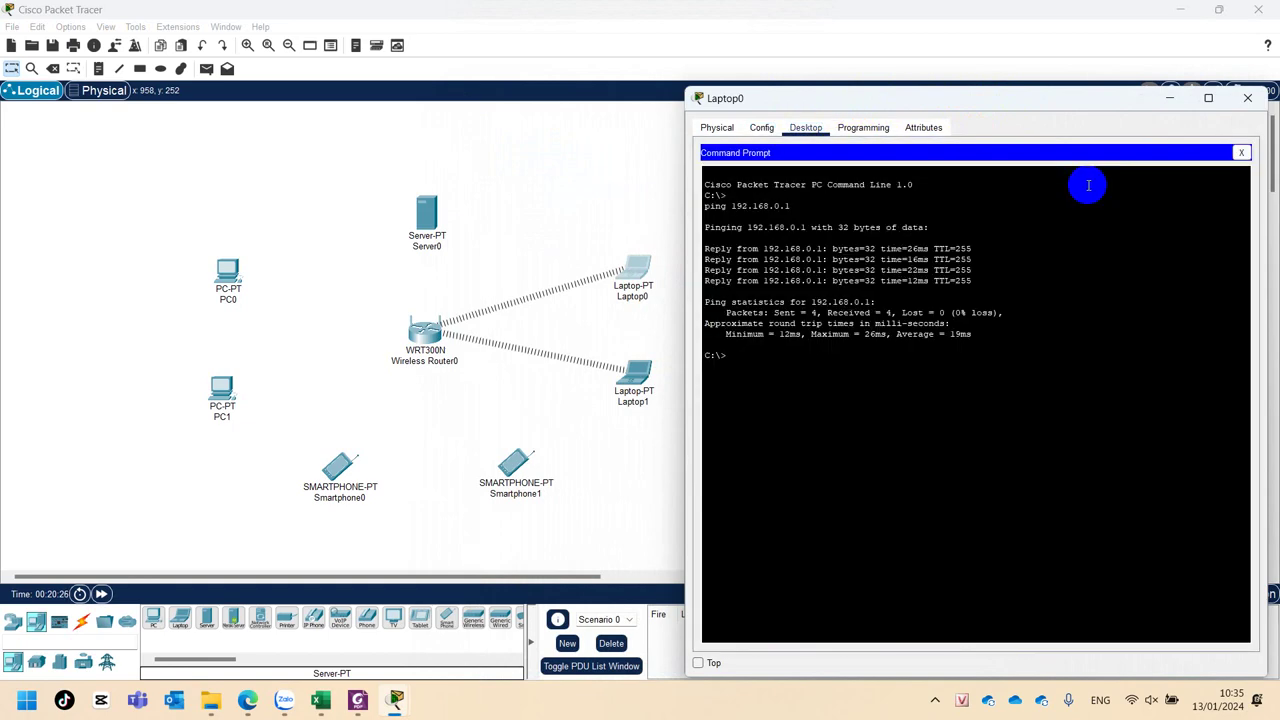
{"action": "type", "text": "ping 192.168.0.12"}
{"action": "key", "text": "Return"}
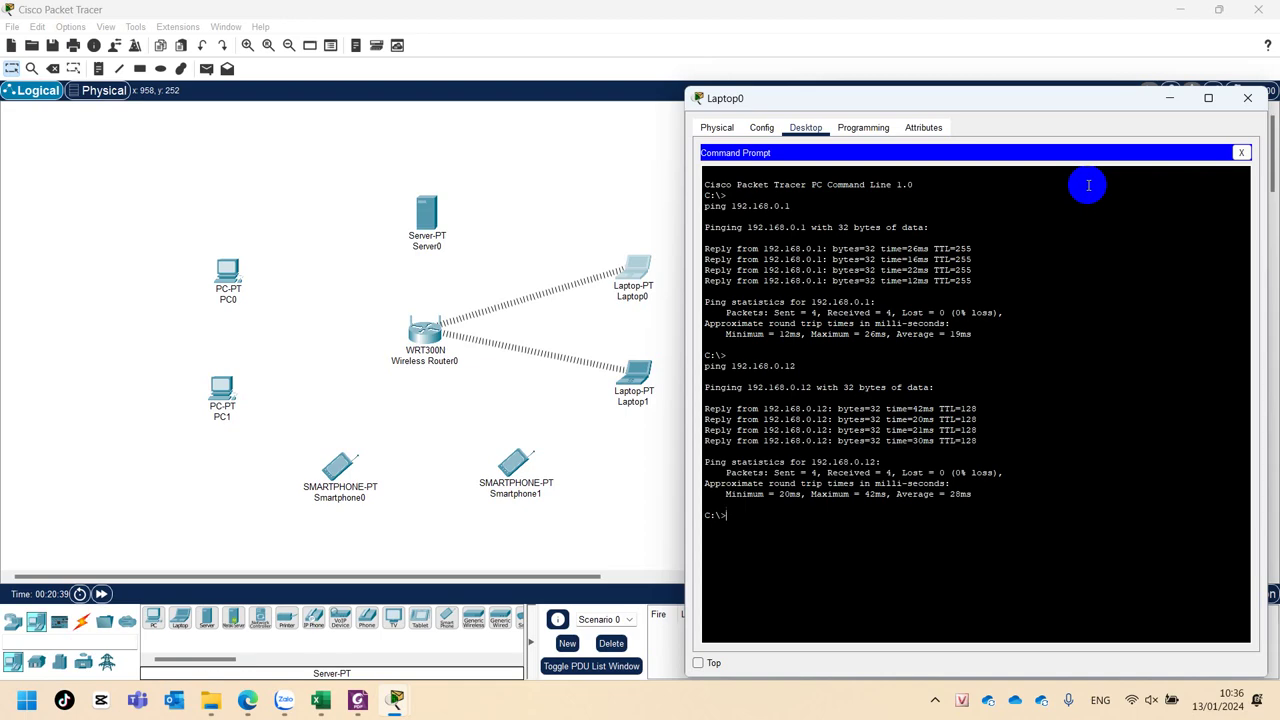
{"action": "left_click", "coordinate": [1247, 98]}
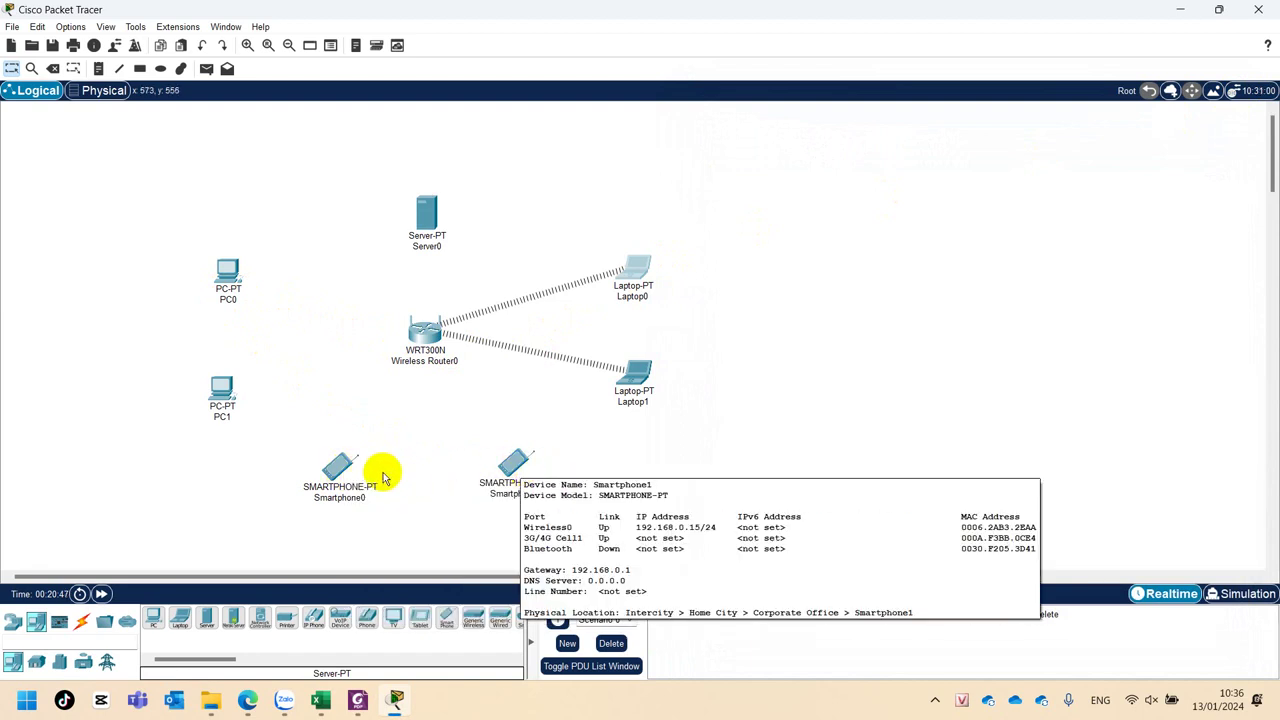
Change Smartphone0's Wireless0 SSID from Default to QBinh.
{"action": "left_click", "coordinate": [338, 472]}
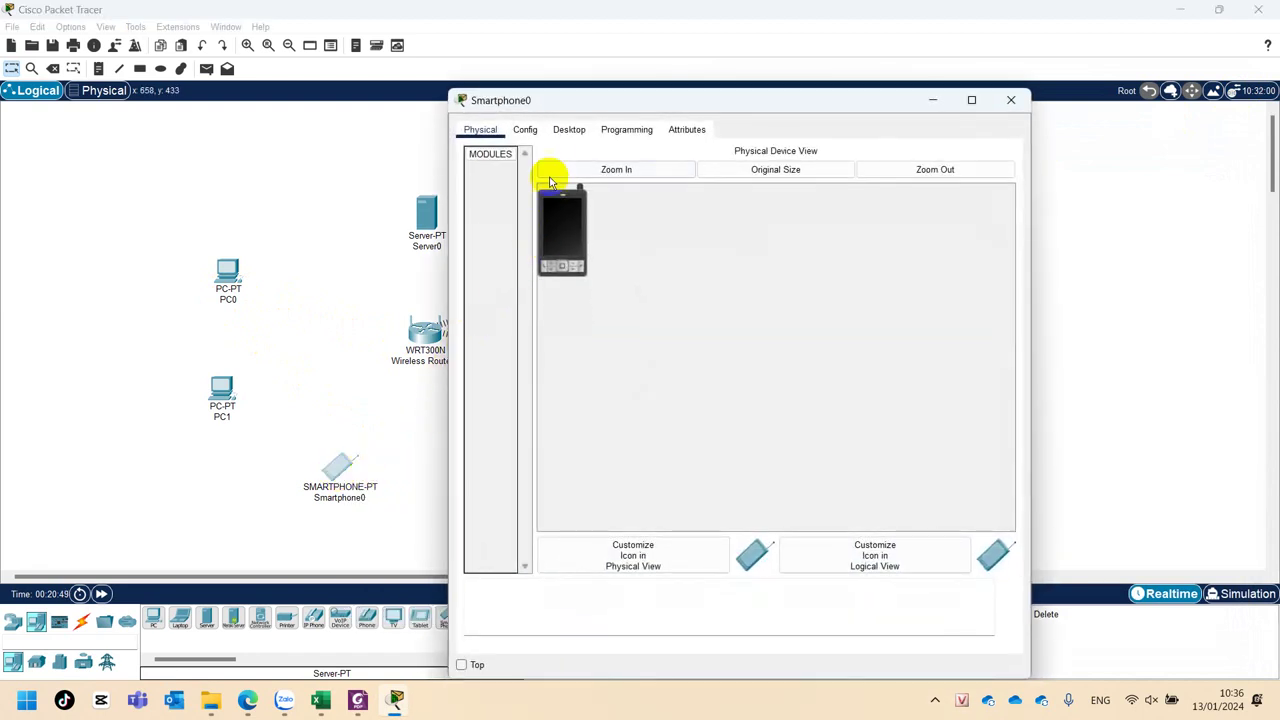
{"action": "left_click", "coordinate": [525, 131]}
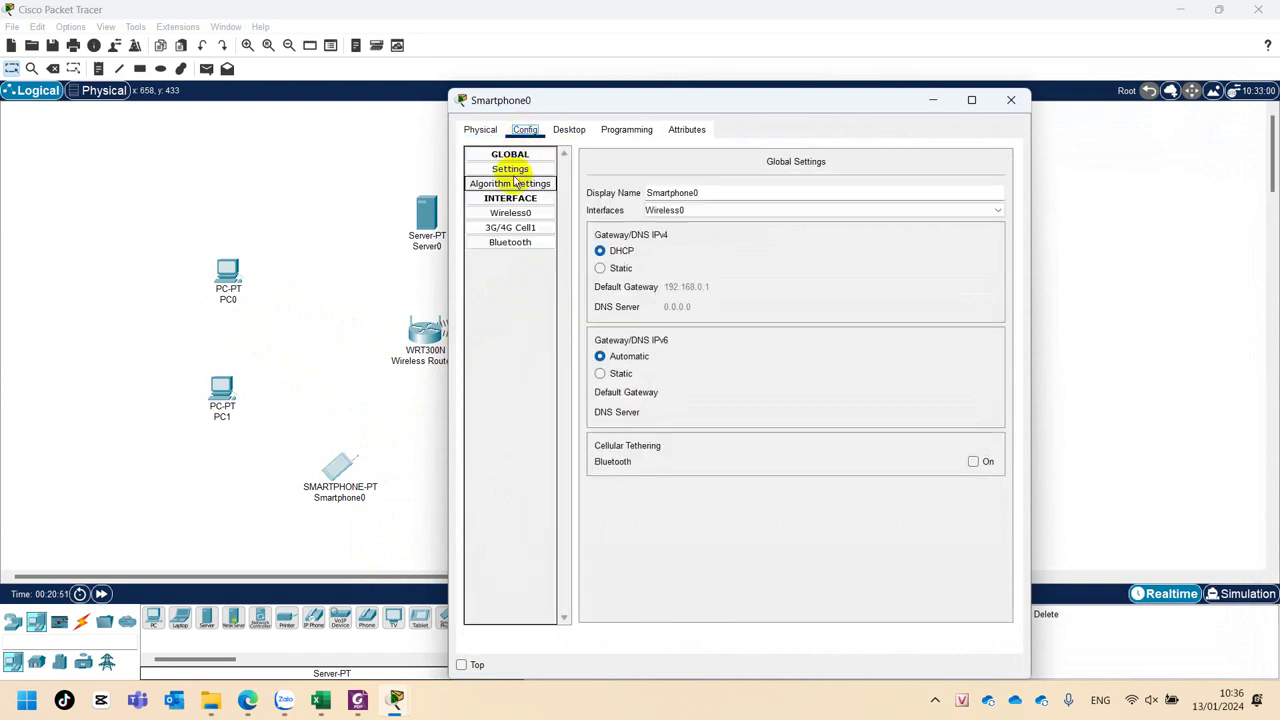
{"action": "left_click", "coordinate": [498, 214]}
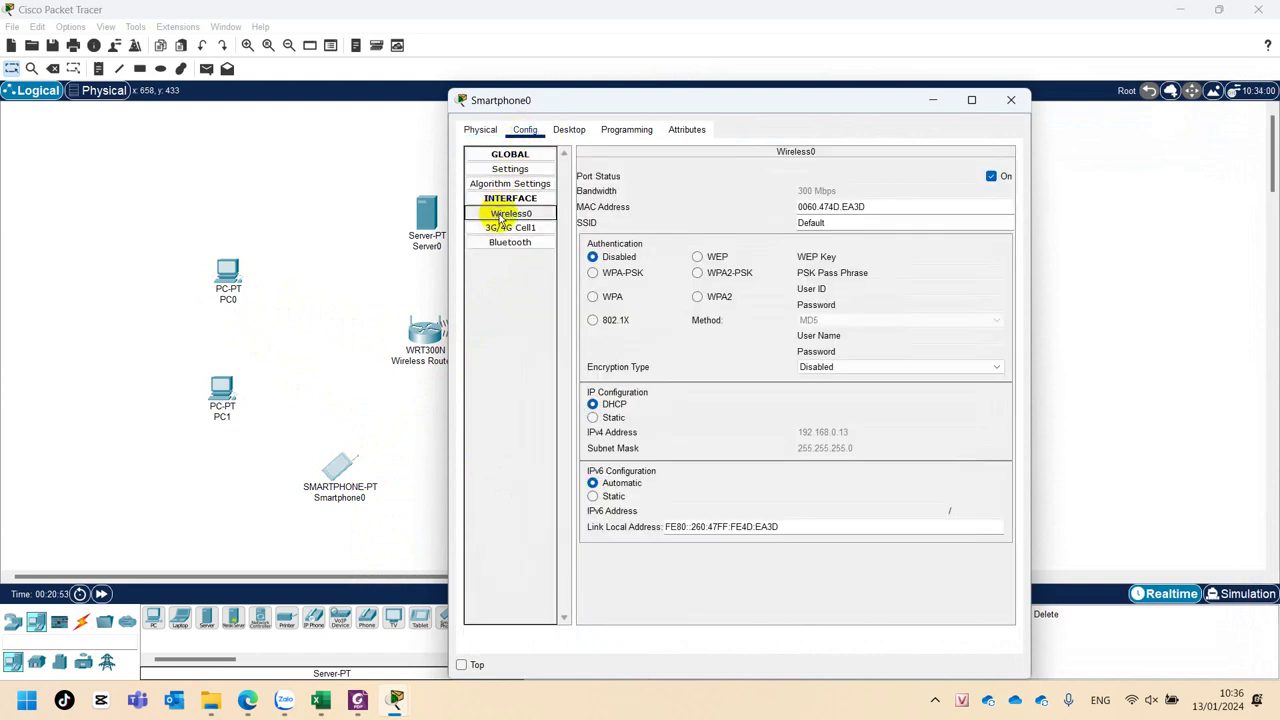
{"action": "double_click", "coordinate": [858, 225]}
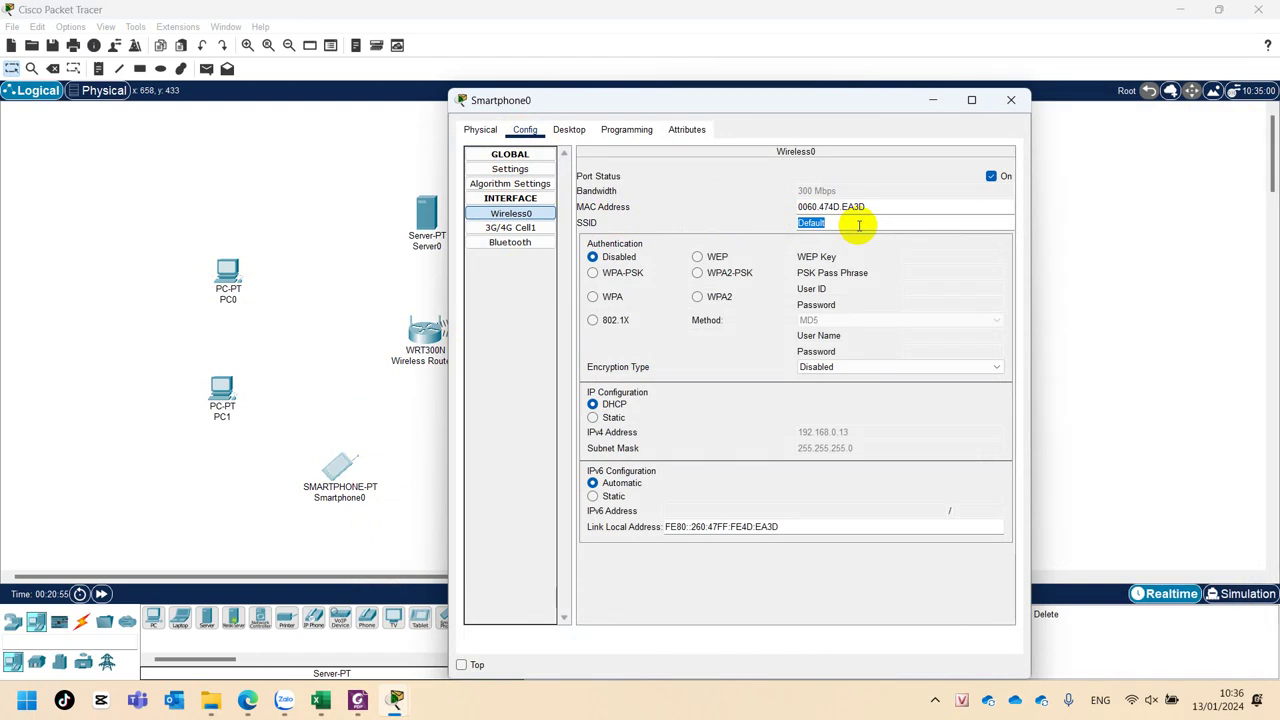
{"action": "type", "text": "QBinh"}
{"action": "left_click", "coordinate": [714, 275]}
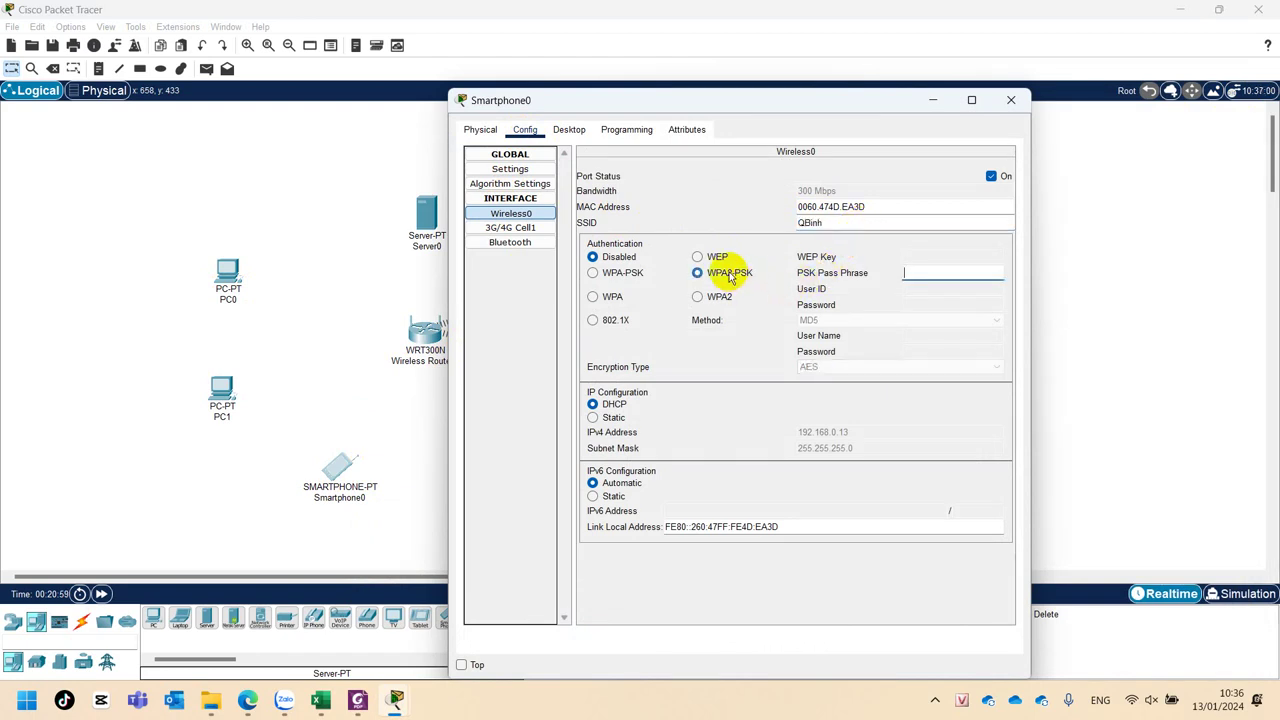
{"action": "left_click", "coordinate": [720, 296]}
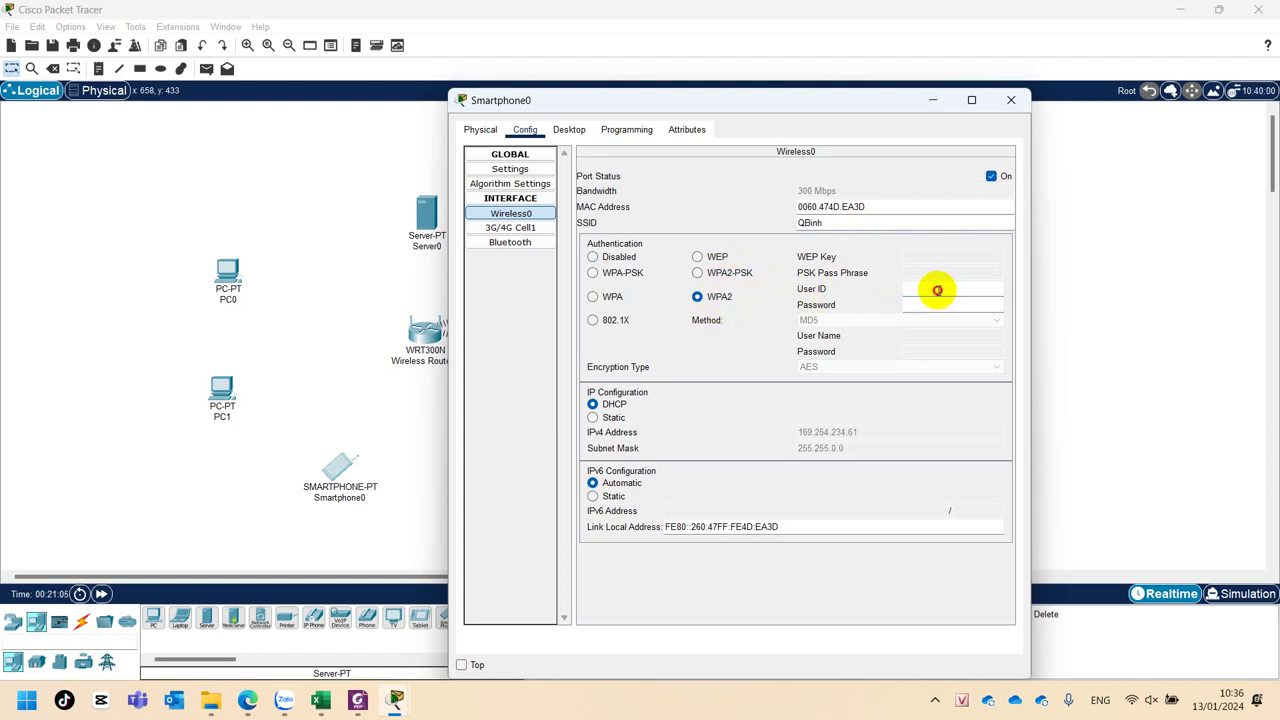
{"action": "left_click", "coordinate": [929, 303]}
{"action": "left_click", "coordinate": [728, 272]}
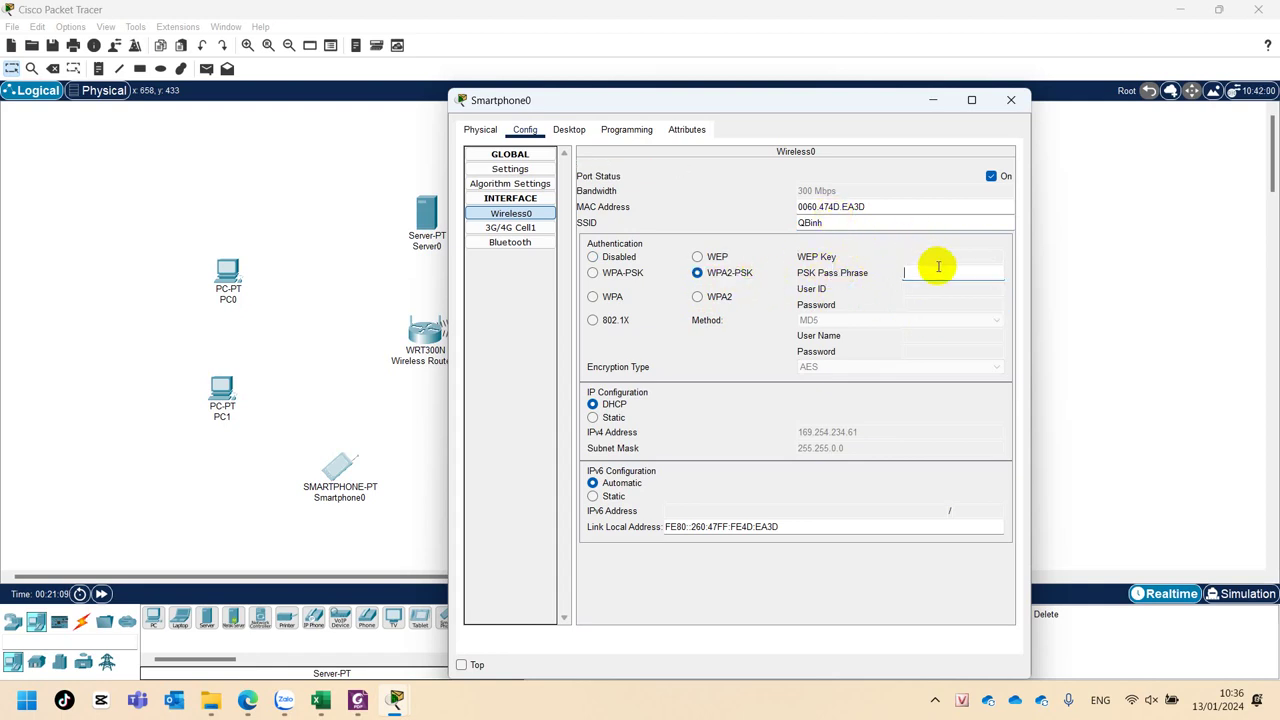
{"action": "left_click", "coordinate": [934, 270]}
{"action": "type", "text": "123456789"}
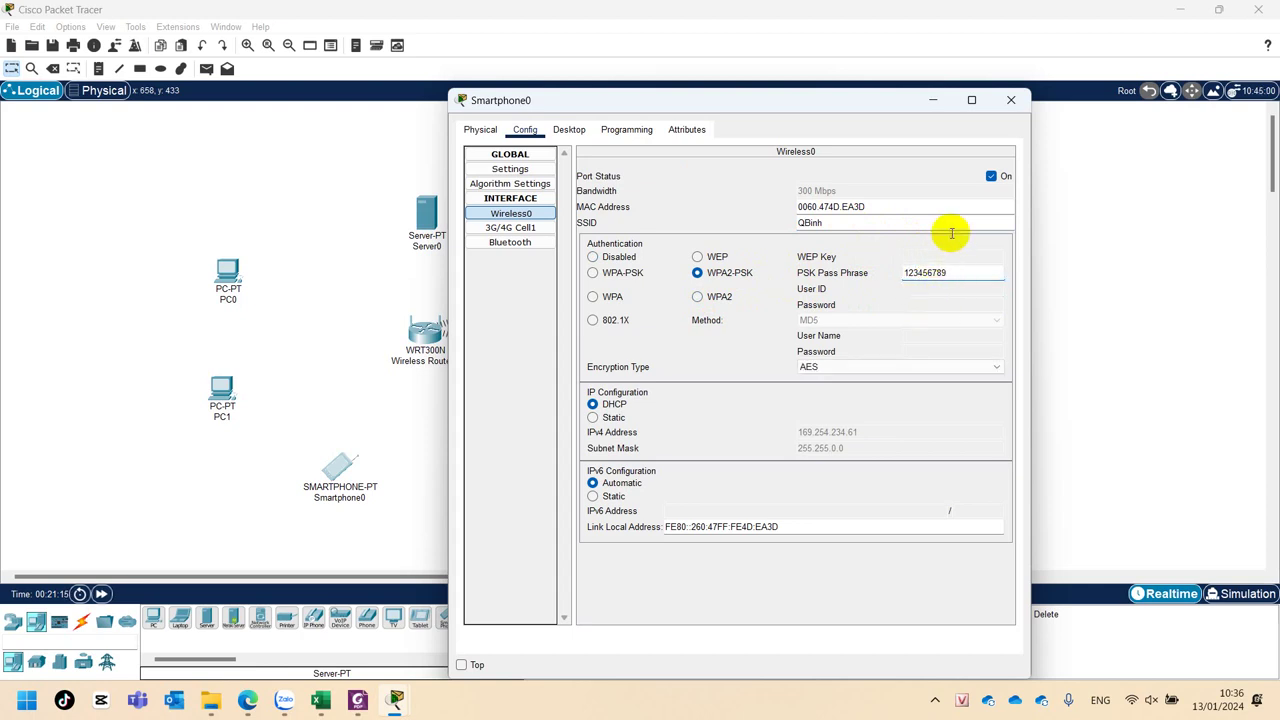
{"action": "left_click", "coordinate": [1011, 102]}
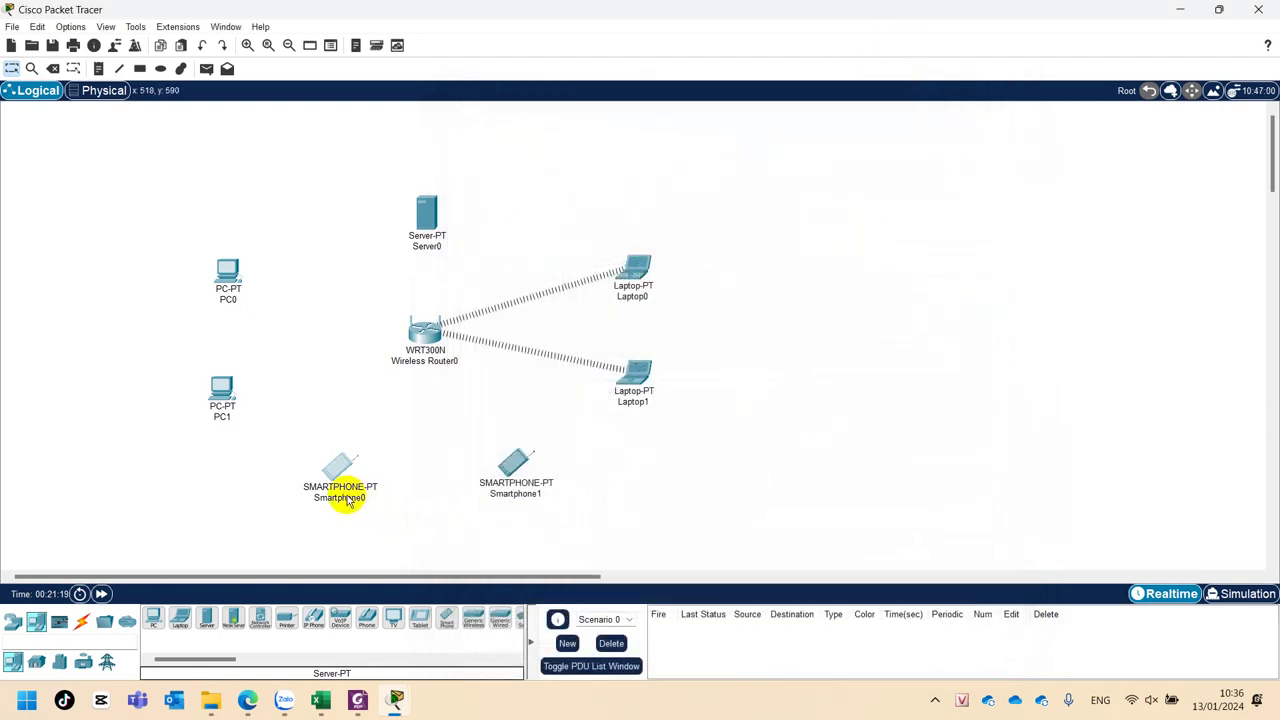
{"action": "mouse_move", "coordinate": [340, 474]}
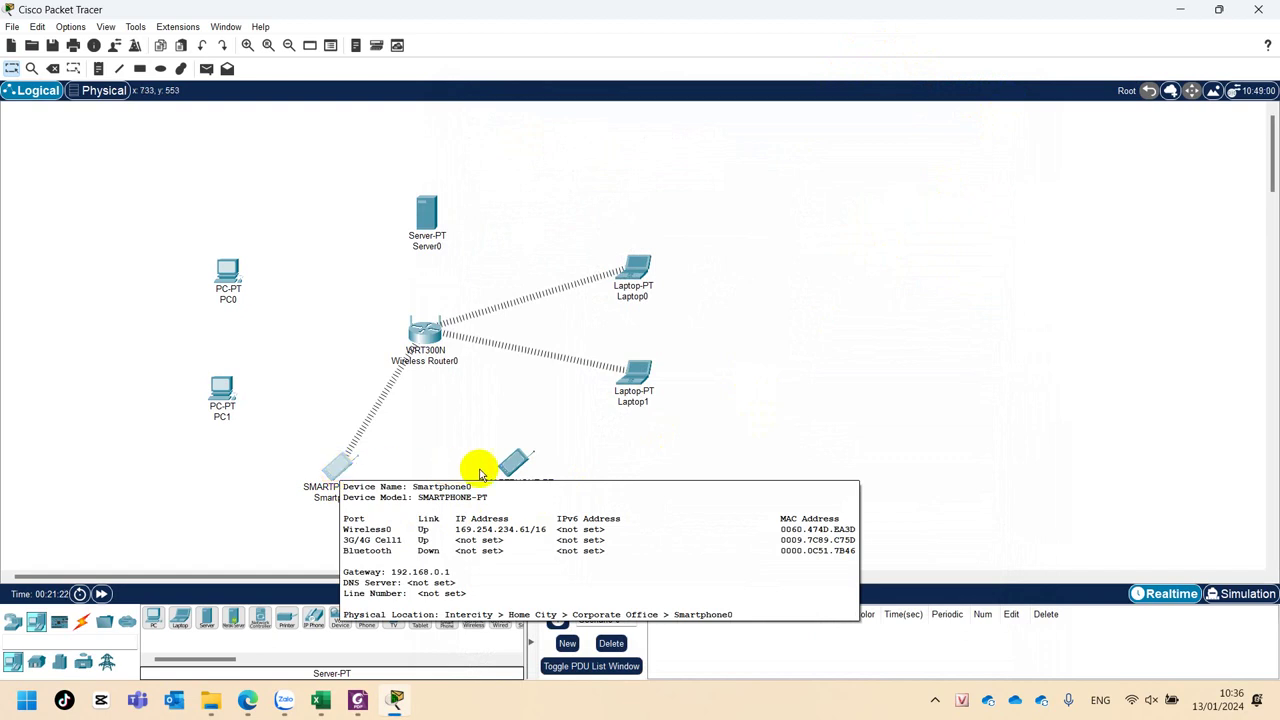
{"action": "left_click", "coordinate": [510, 460]}
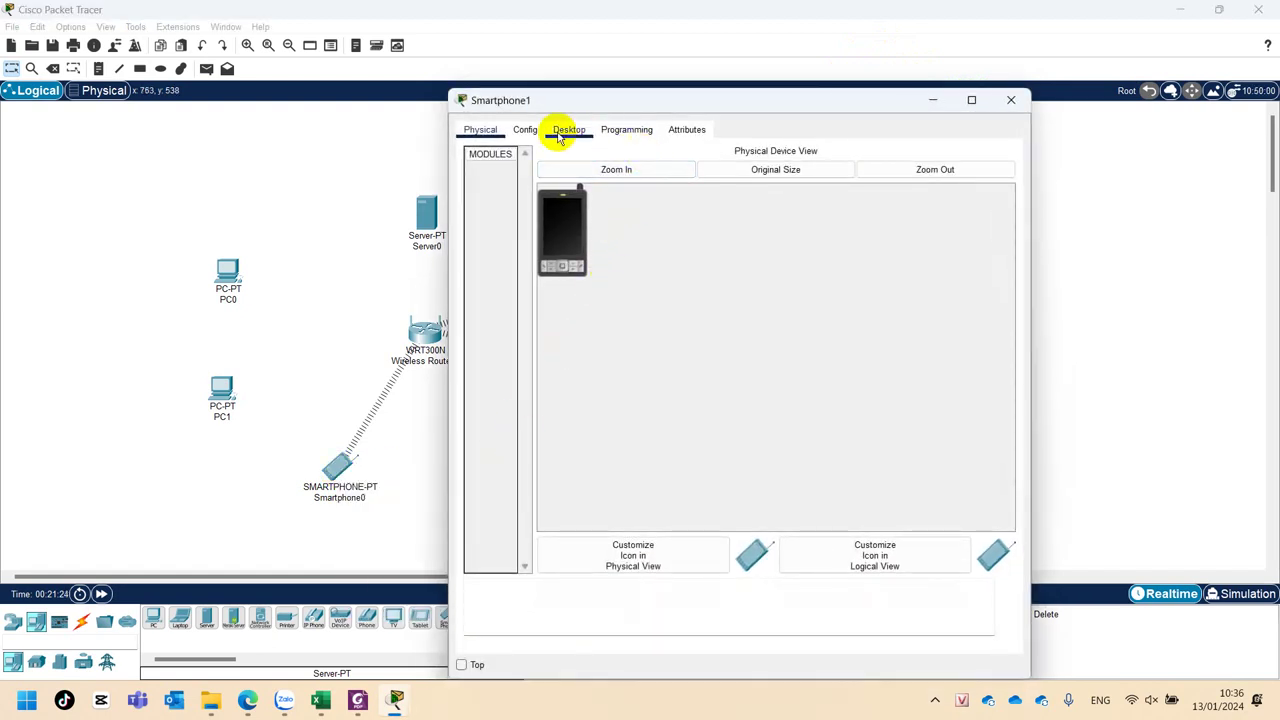
Change Smartphone1's Wireless0 SSID from Default to QB.
{"action": "left_click", "coordinate": [526, 130]}
{"action": "left_click", "coordinate": [514, 213]}
{"action": "left_click", "coordinate": [866, 222]}
{"action": "double_click", "coordinate": [866, 222]}
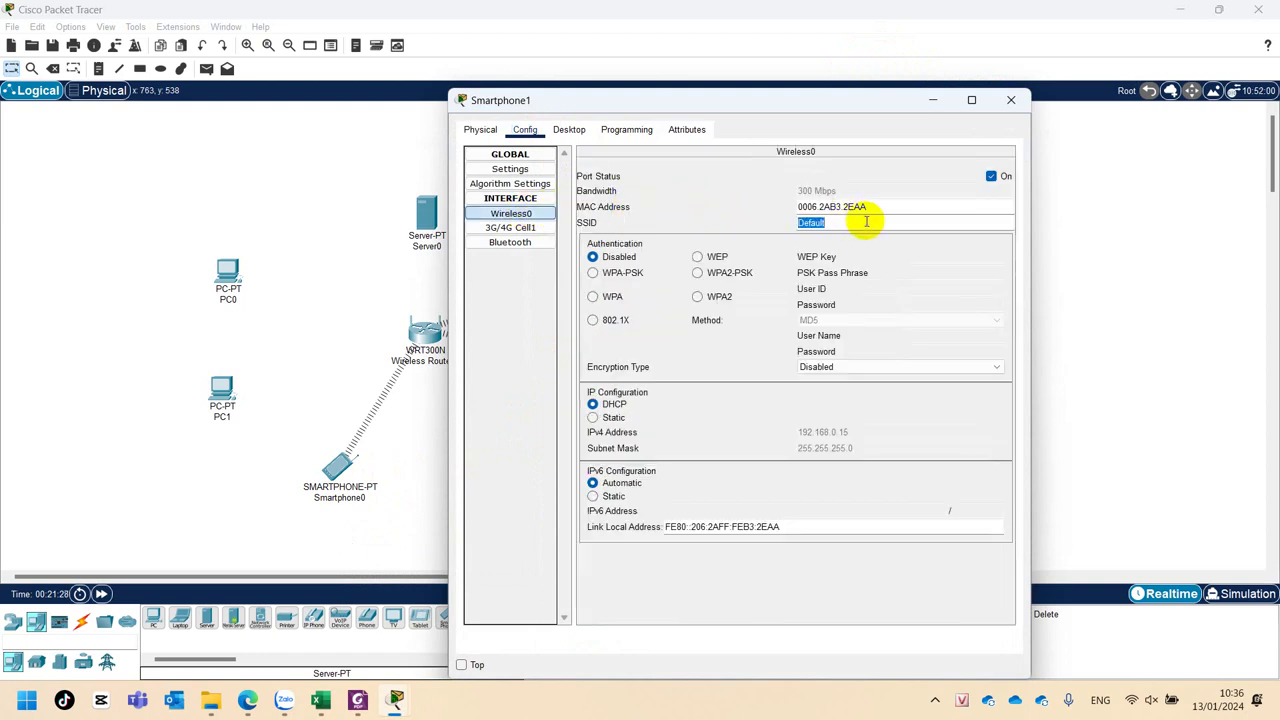
{"action": "type", "text": "Qb"}
{"action": "key", "text": "BackSpace"}
{"action": "type", "text": "Binh"}
{"action": "left_click", "coordinate": [698, 272]}
{"action": "left_click", "coordinate": [918, 272]}
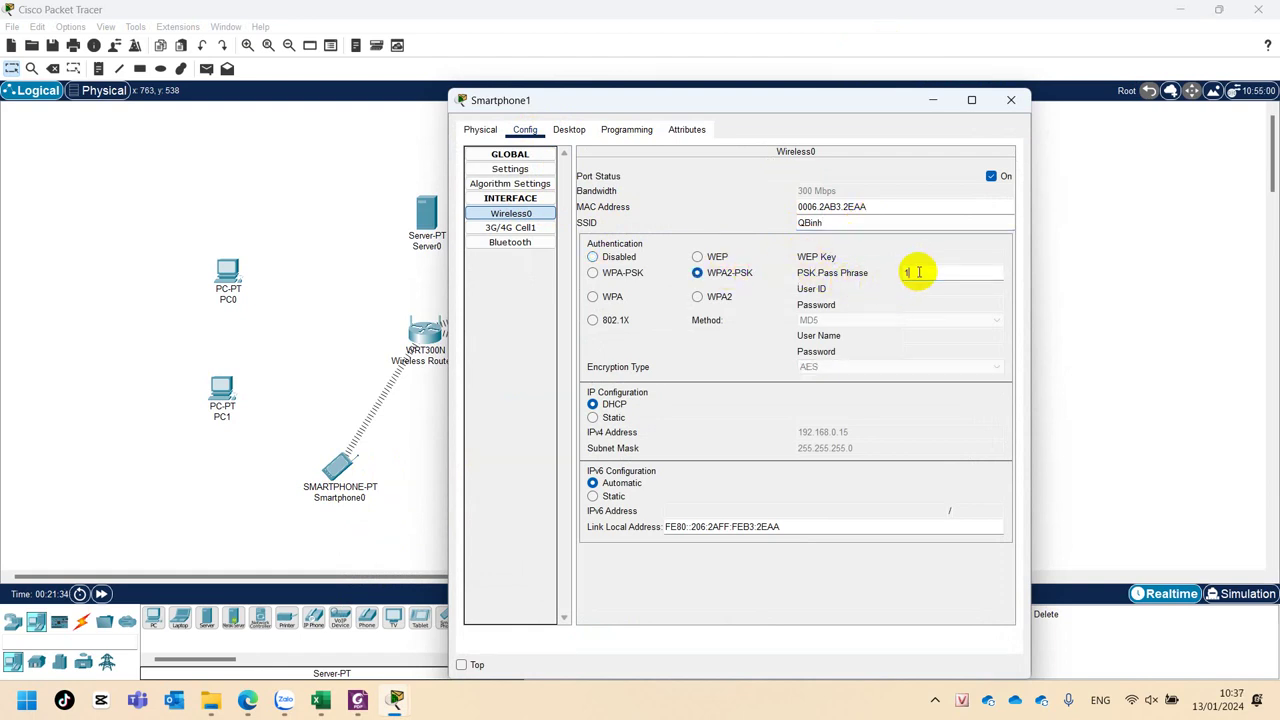
{"action": "type", "text": "123456789"}
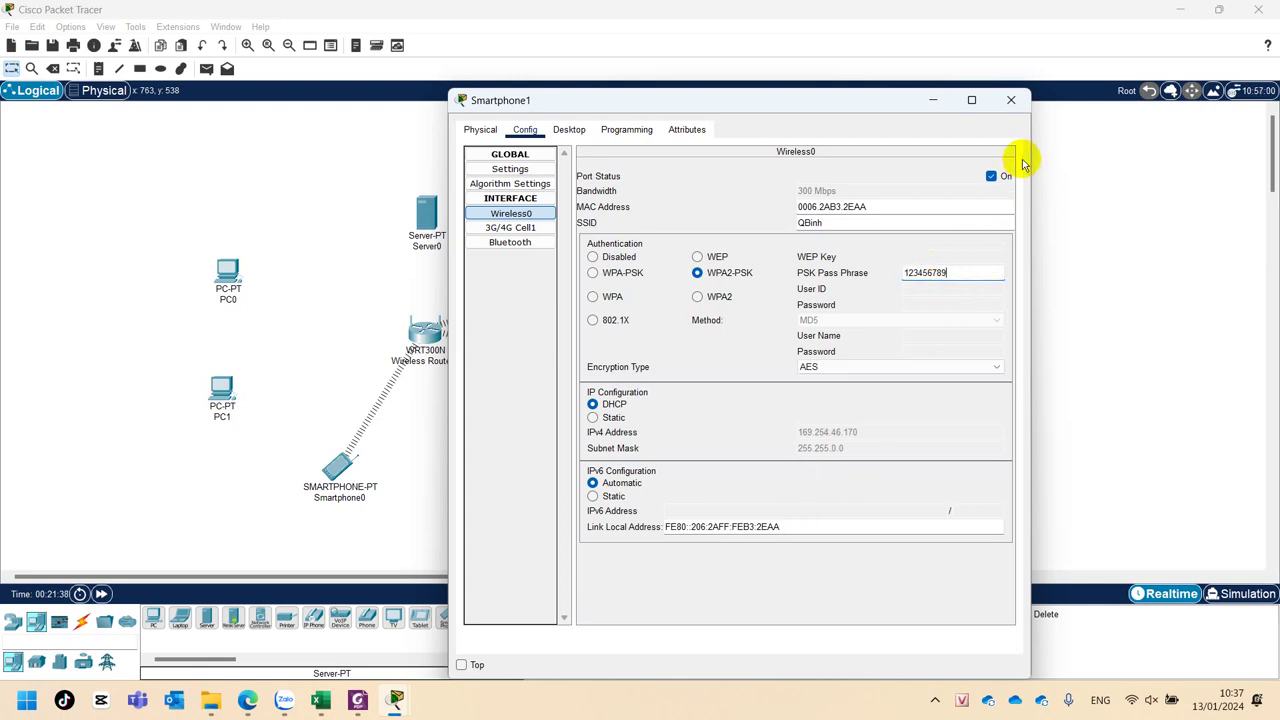
{"action": "left_click", "coordinate": [1015, 101]}
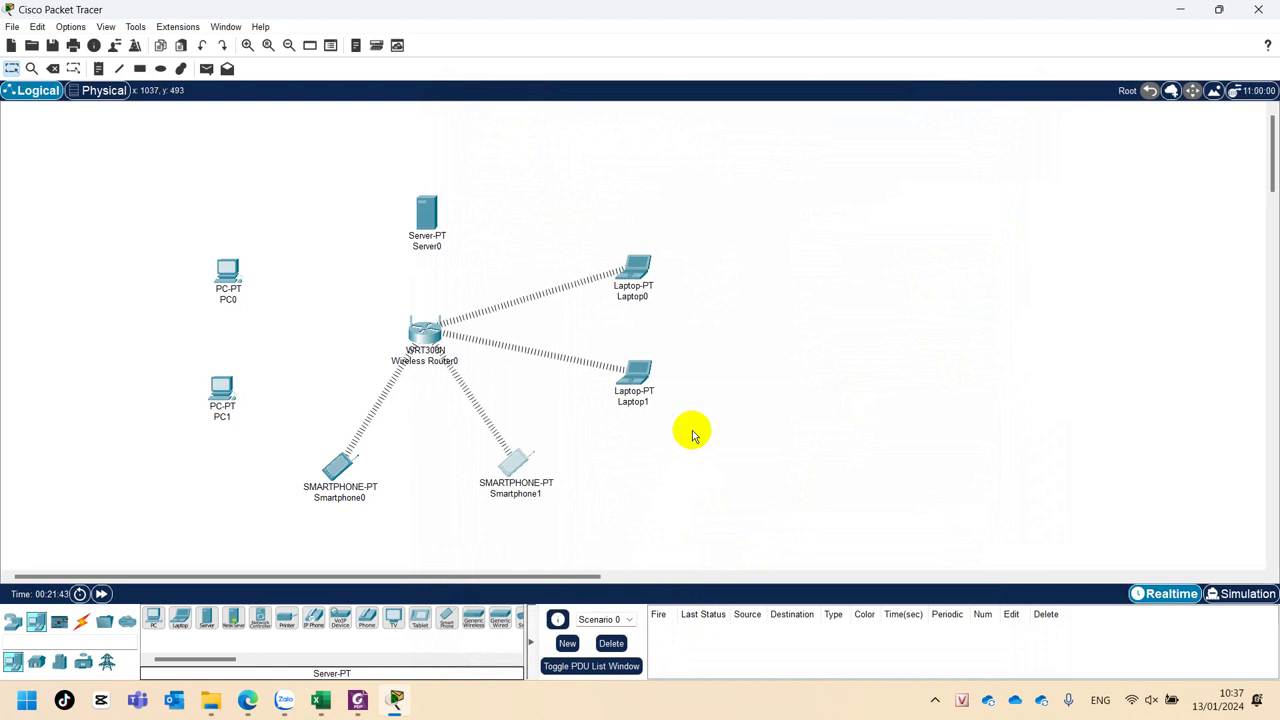
{"action": "mouse_move", "coordinate": [422, 207]}
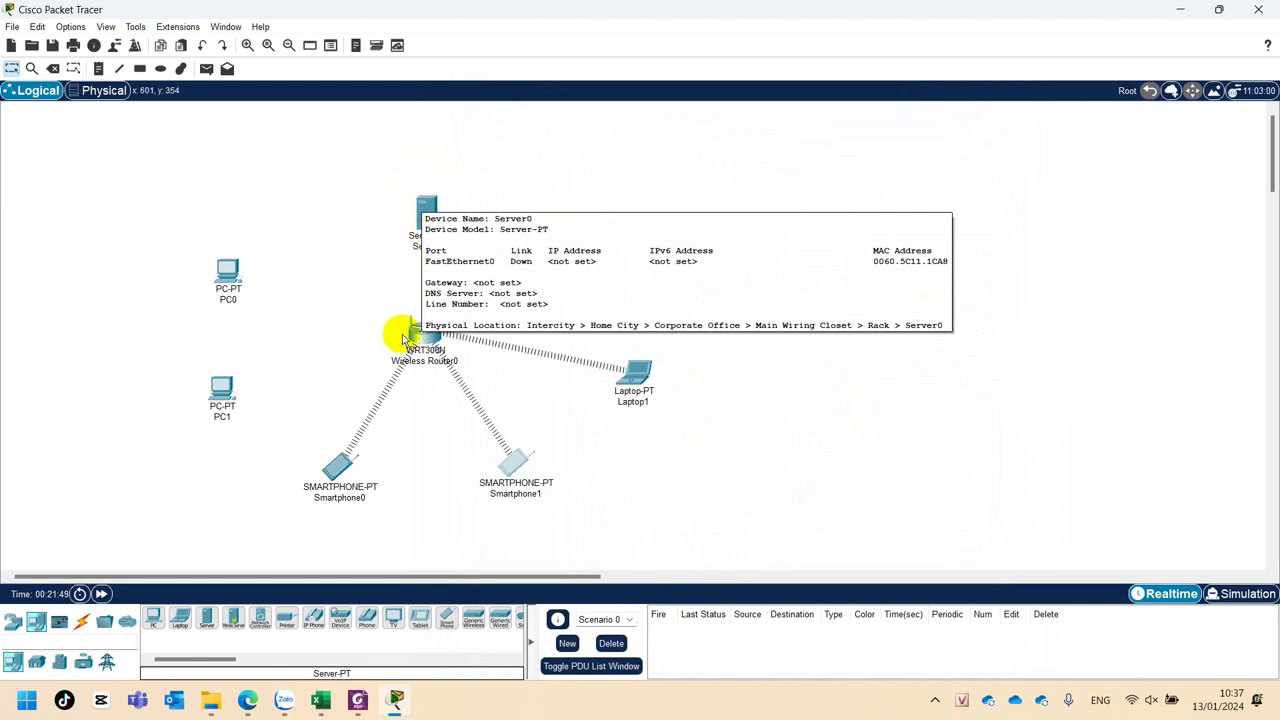
Power Server0 off, install the WMP300N wireless module, and power it back on.
{"action": "left_click", "coordinate": [424, 216]}
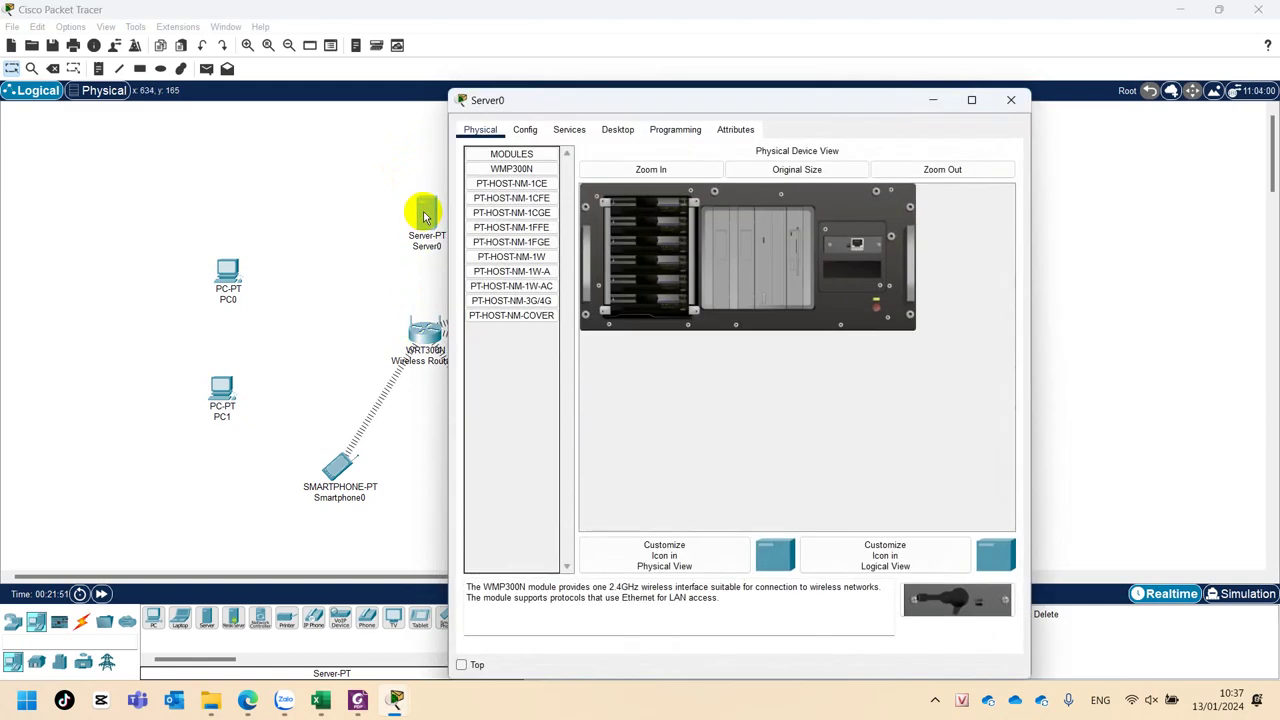
{"action": "left_click", "coordinate": [867, 243]}
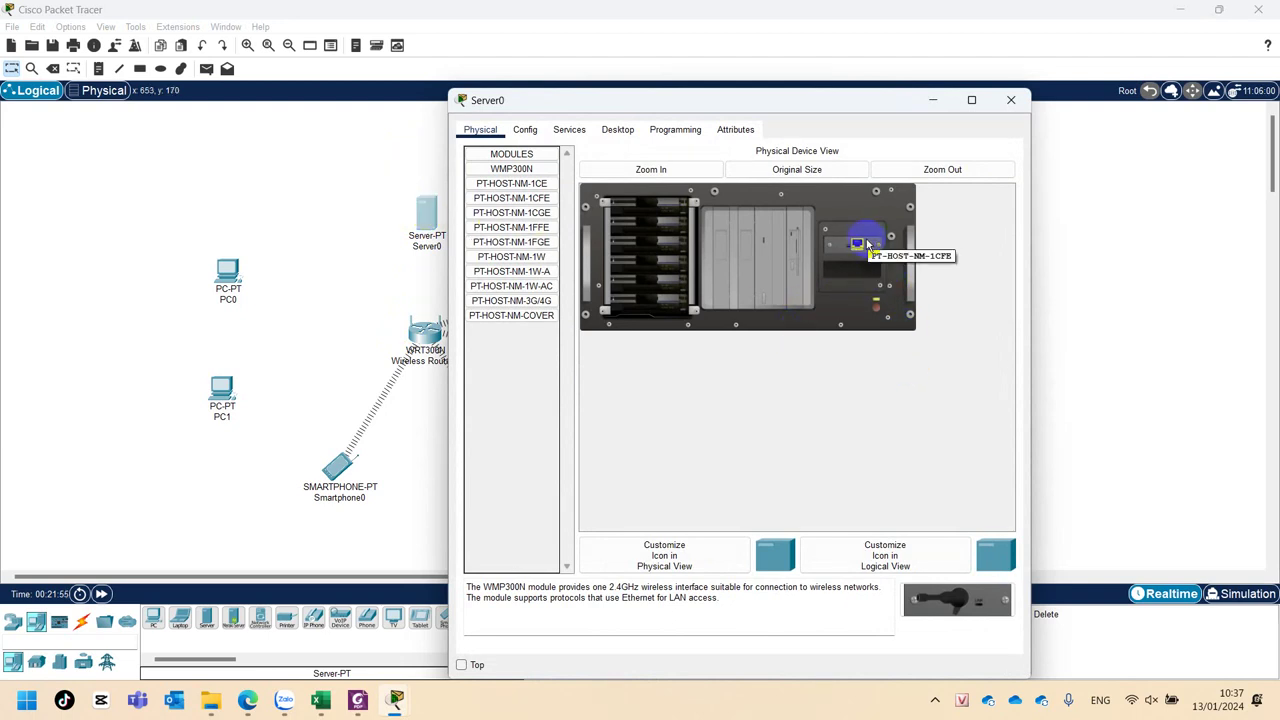
{"action": "left_click_drag", "start_coordinate": [957, 598], "coordinate": [855, 275]}
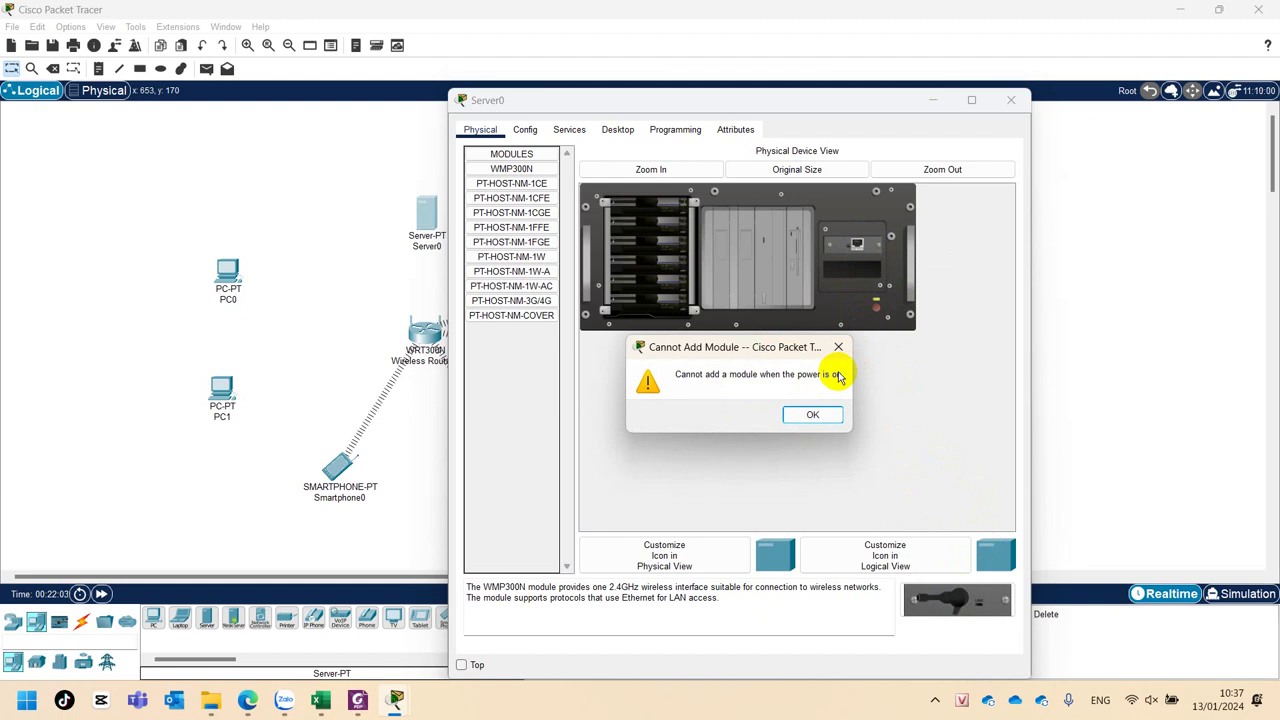
{"action": "left_click", "coordinate": [874, 306]}
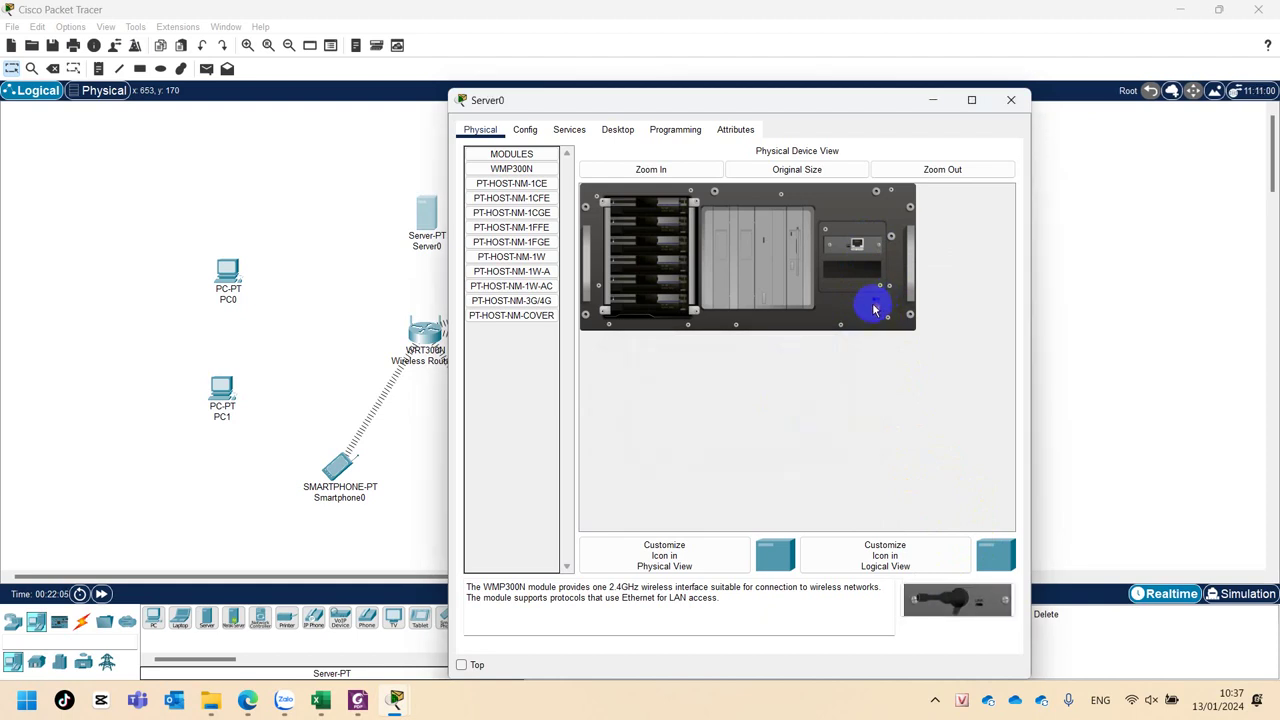
{"action": "left_click_drag", "start_coordinate": [955, 605], "coordinate": [855, 272]}
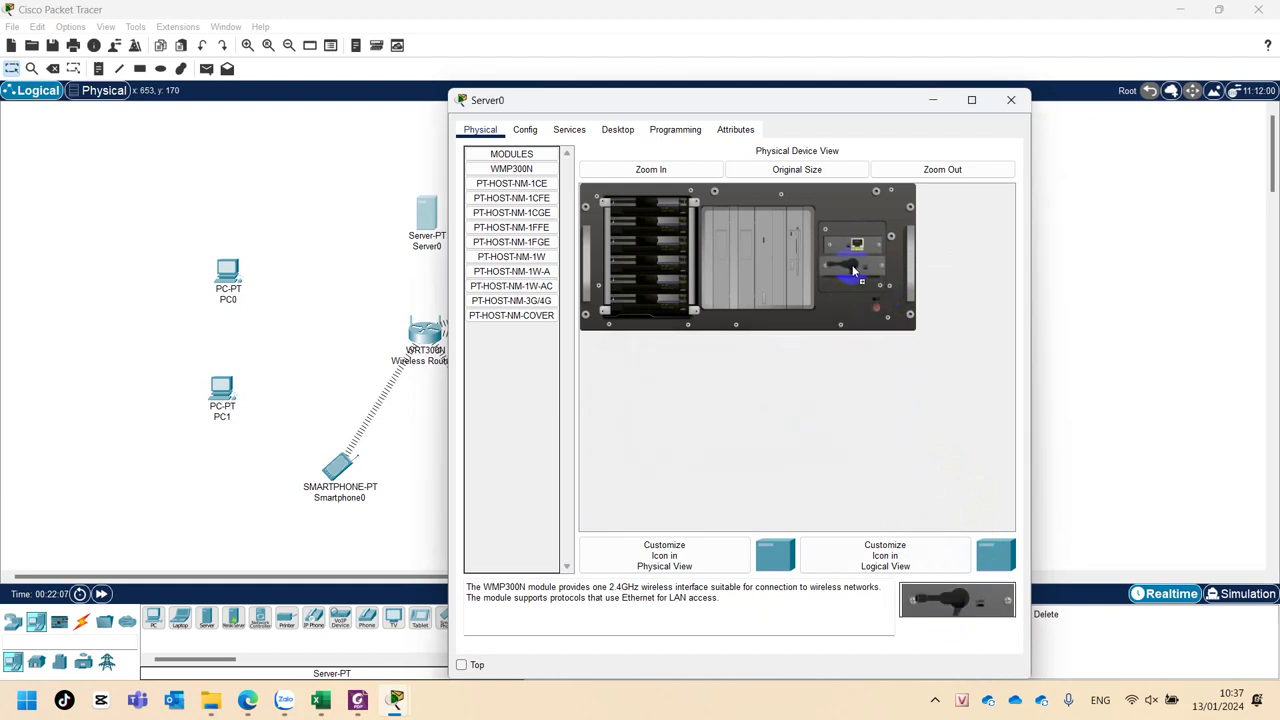
{"action": "left_click", "coordinate": [877, 309]}
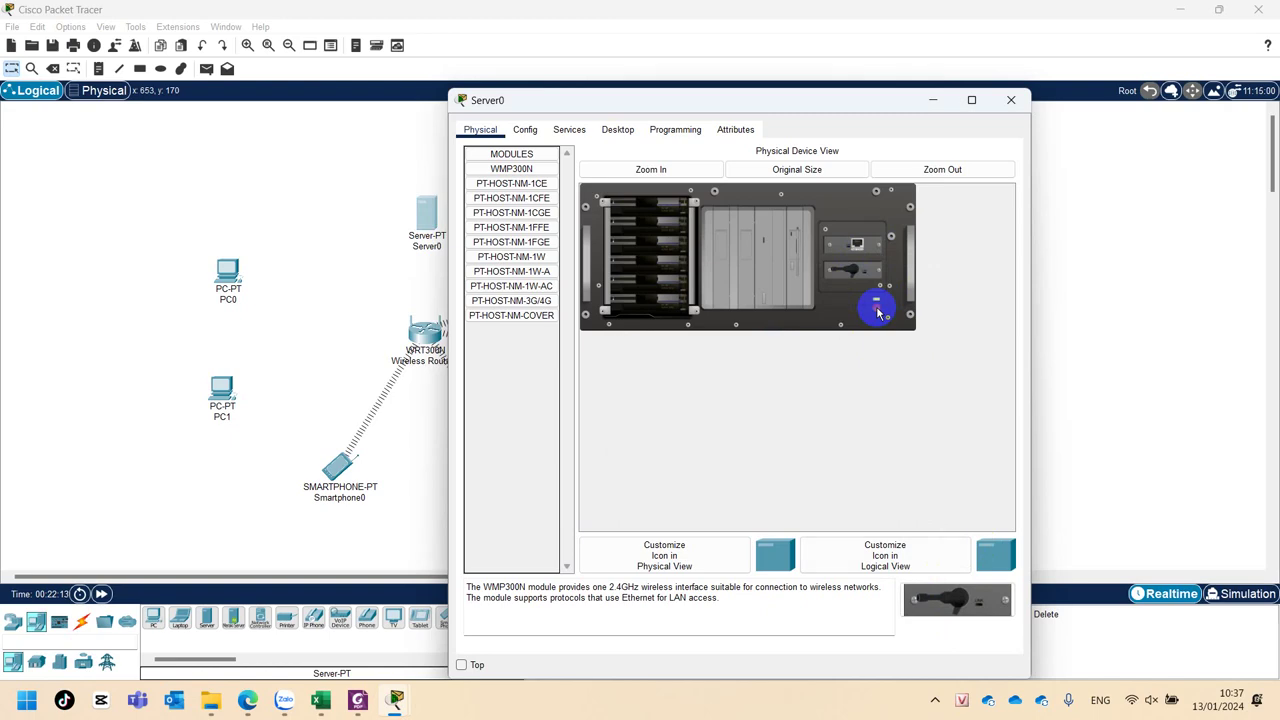
{"action": "left_click", "coordinate": [1012, 100]}
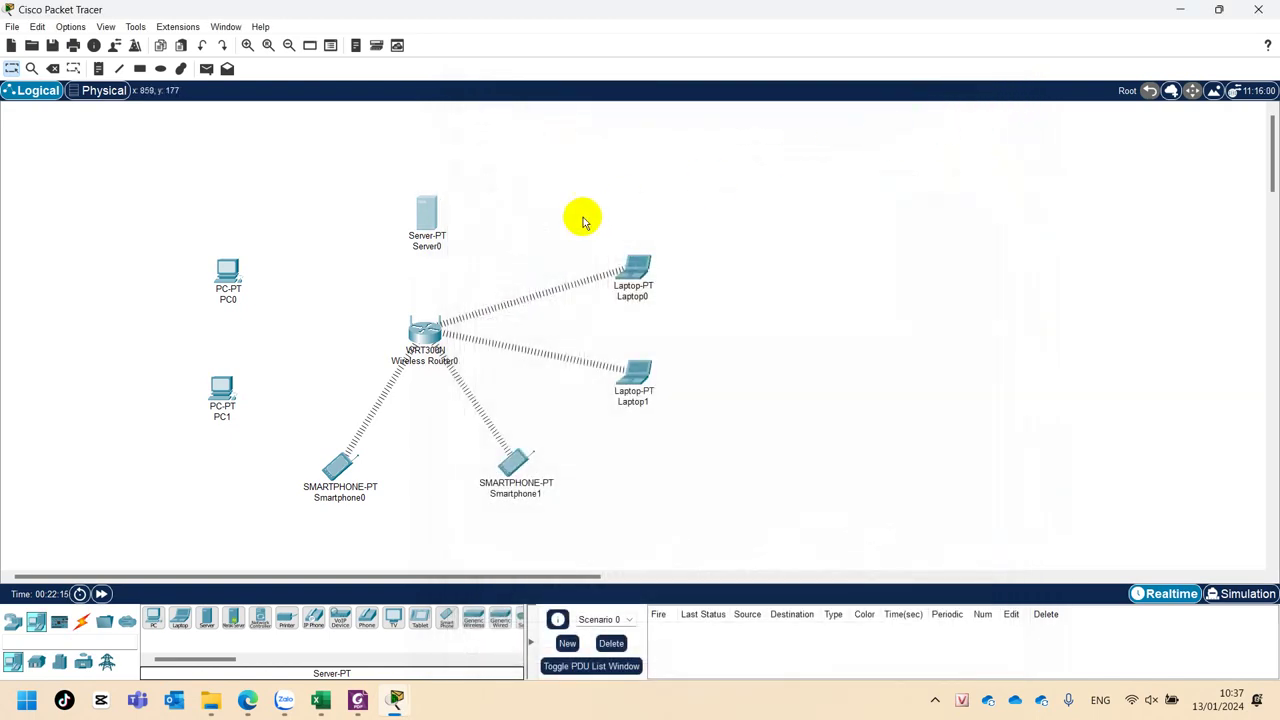
{"action": "left_click", "coordinate": [423, 222]}
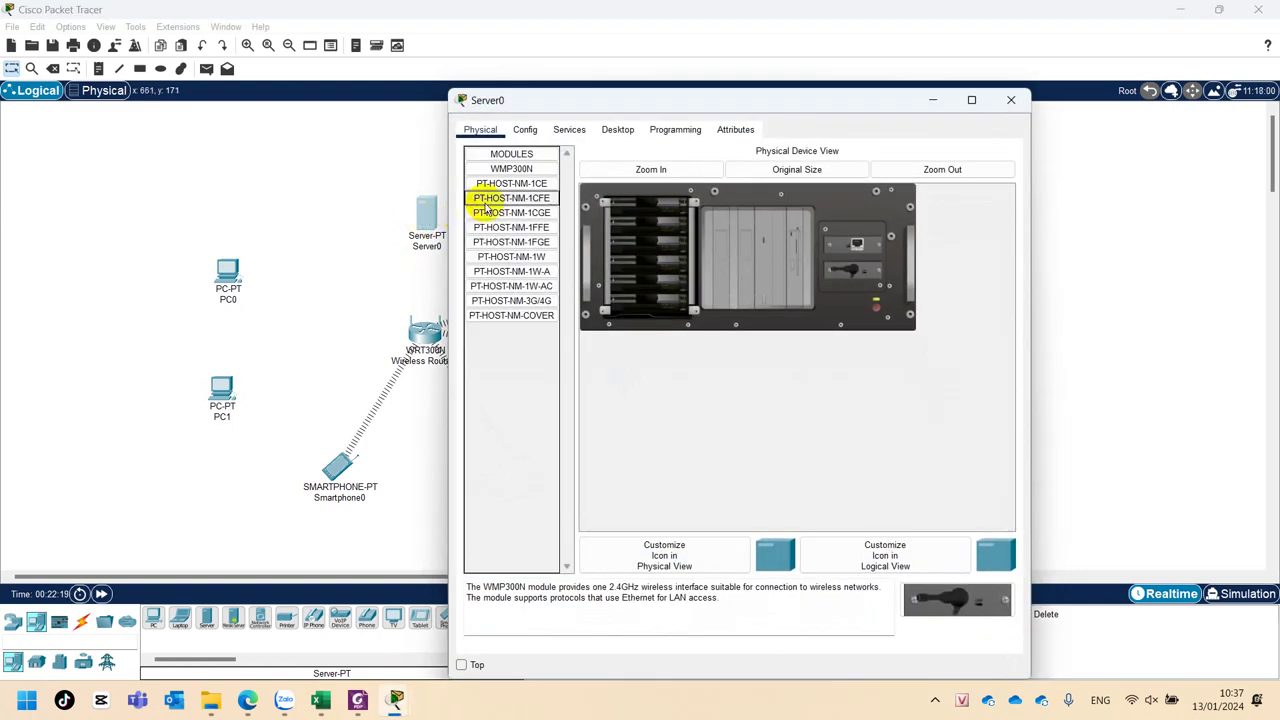
{"action": "left_click", "coordinate": [524, 131]}
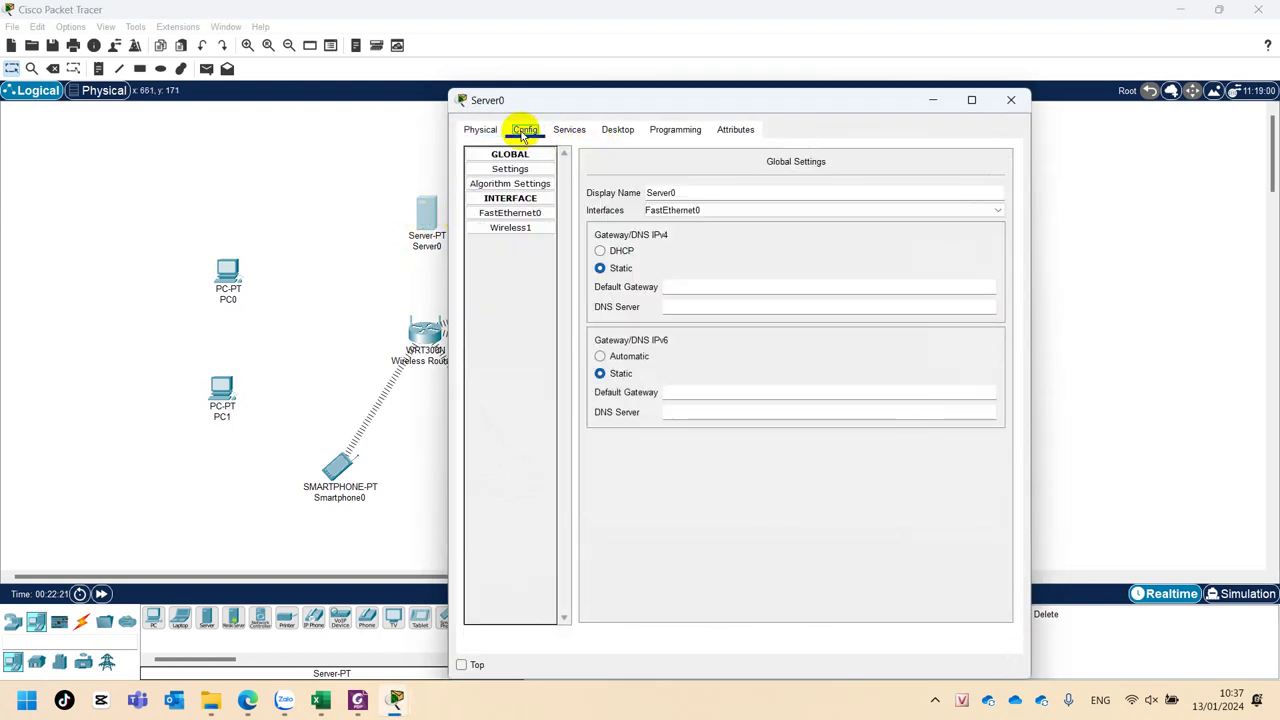
{"action": "left_click", "coordinate": [505, 229]}
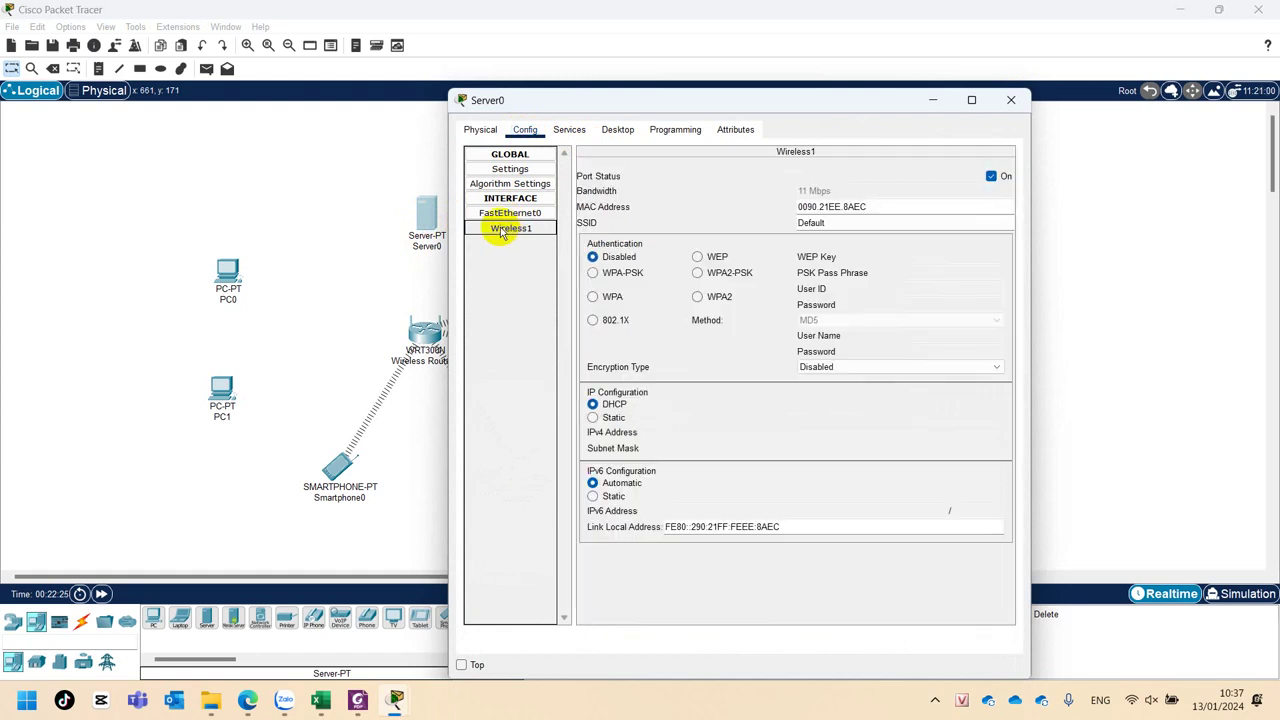
{"action": "double_click", "coordinate": [871, 222]}
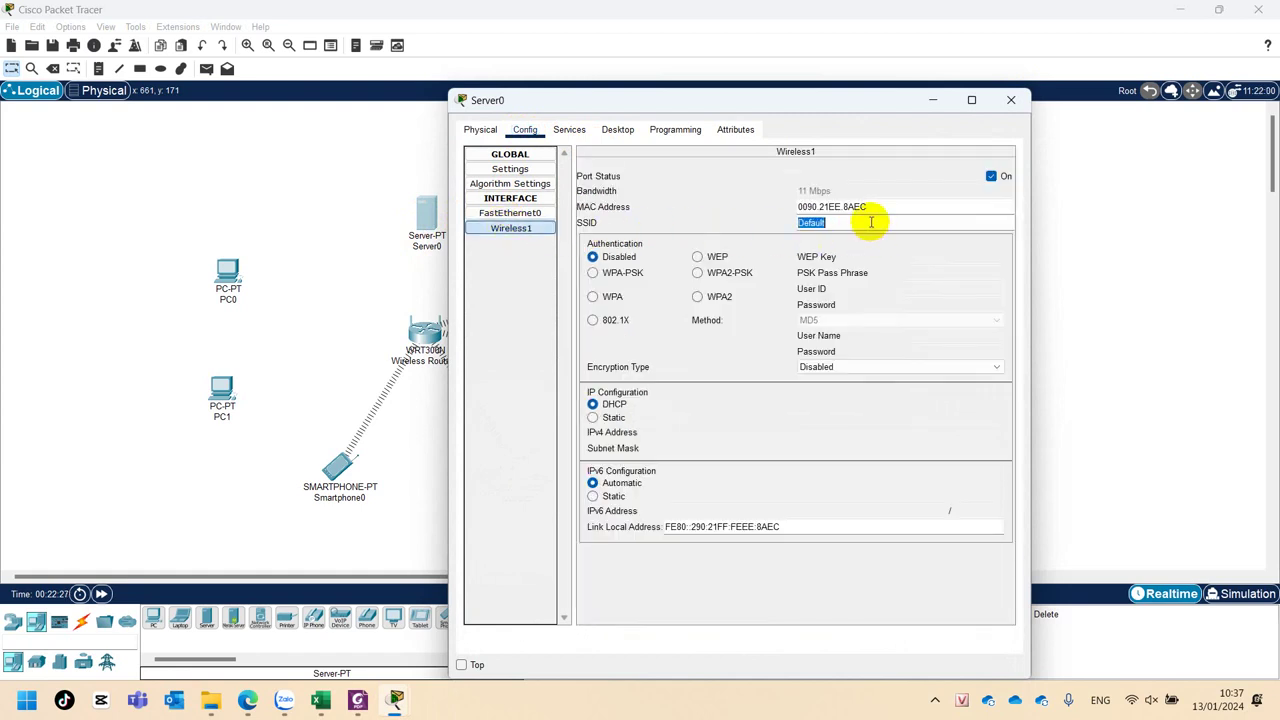
{"action": "type", "text": "QBinh"}
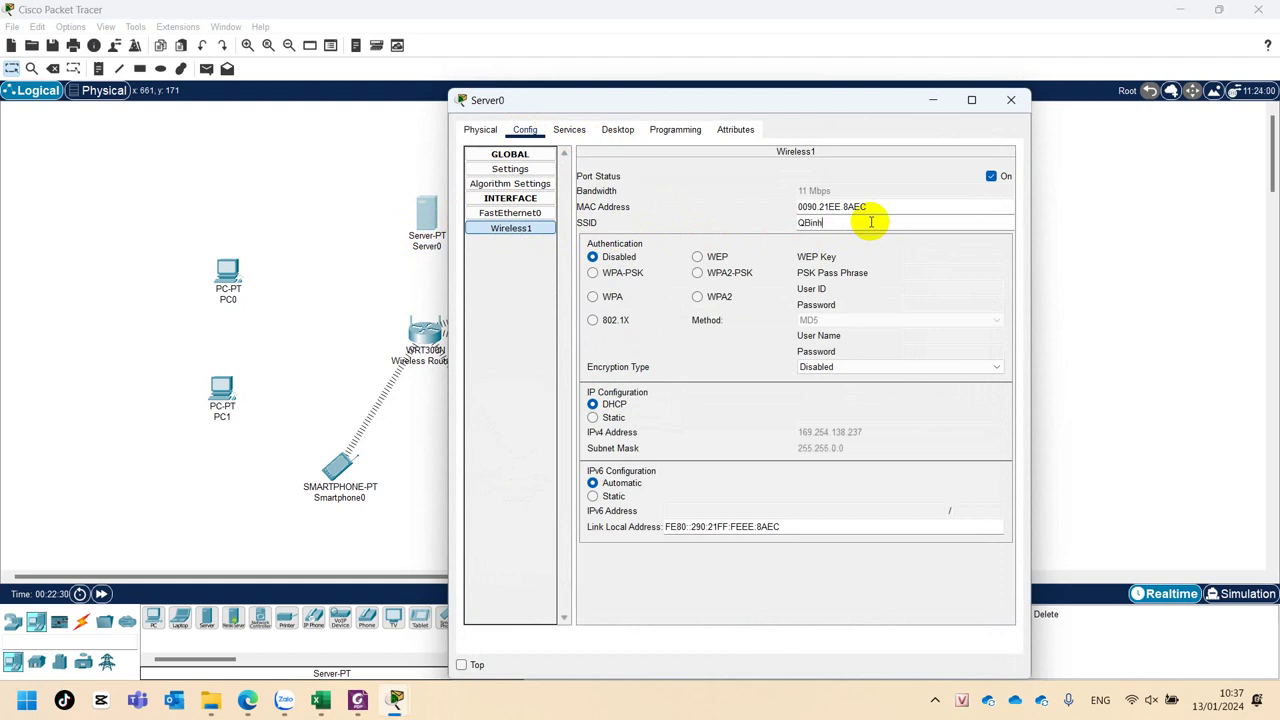
{"action": "left_click", "coordinate": [721, 274]}
{"action": "type", "text": "12"}
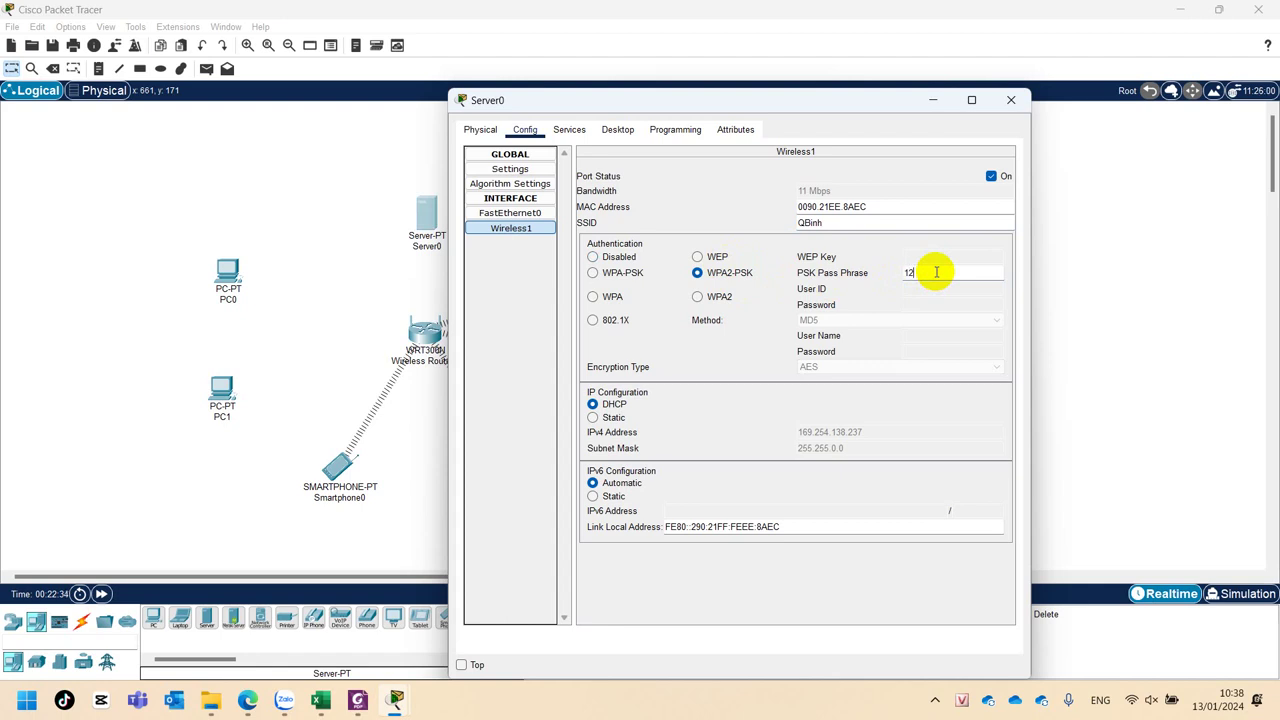
{"action": "type", "text": "345678"}
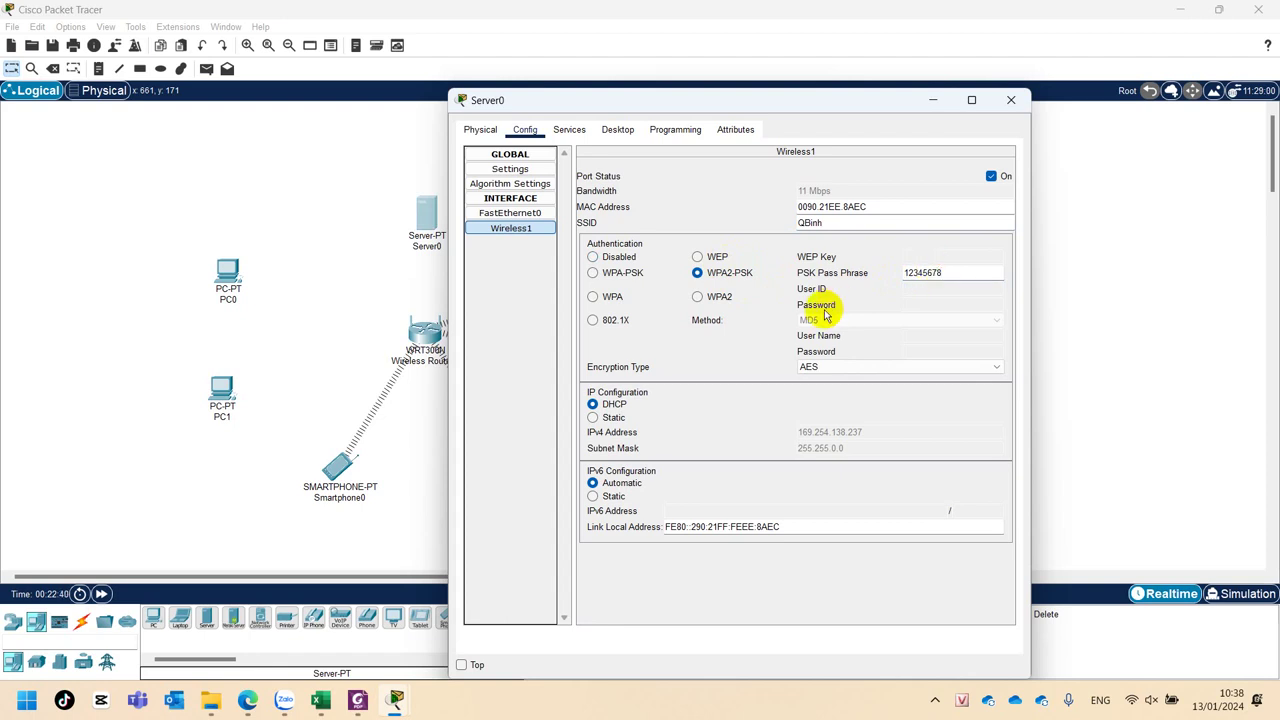
{"action": "left_click", "coordinate": [858, 224]}
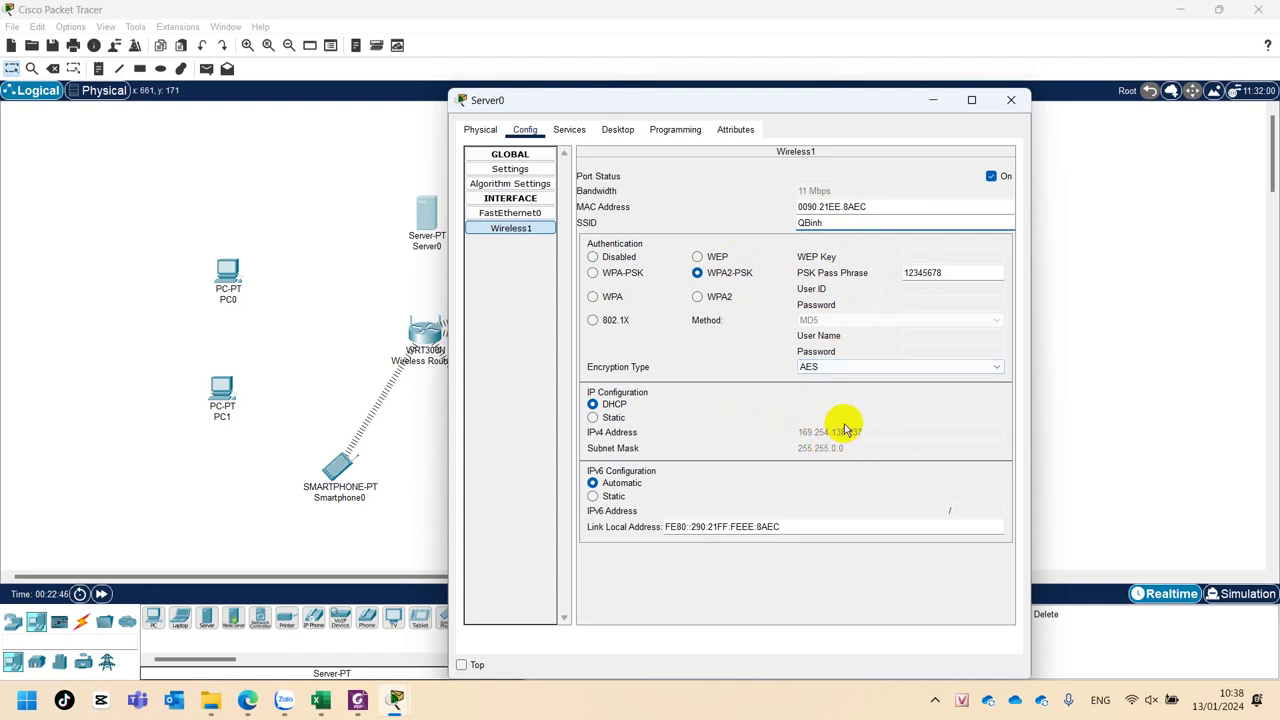
{"action": "left_click", "coordinate": [1013, 104]}
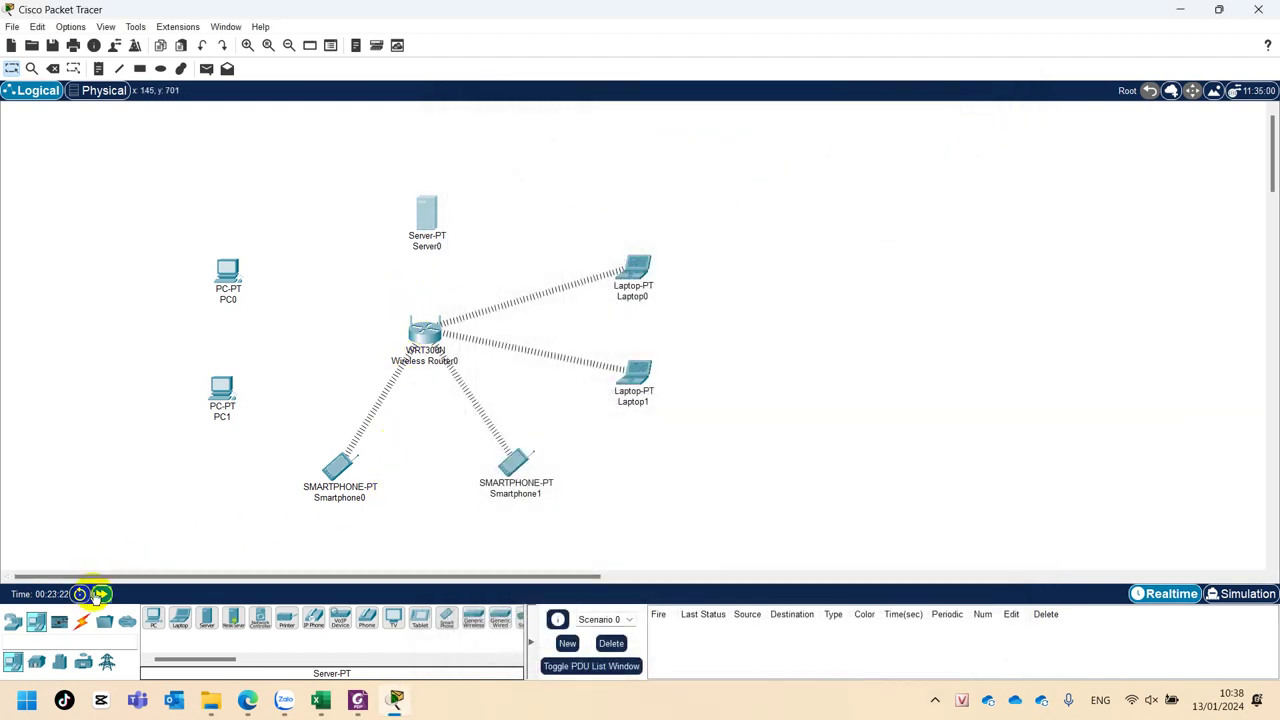
Advance the simulation time and nudge Server0 slightly higher on the canvas.
{"action": "left_click", "coordinate": [101, 594]}
{"action": "mouse_move", "coordinate": [434, 206]}
{"action": "left_mouse_down"}
{"action": "mouse_move", "coordinate": [465, 183]}
{"action": "mouse_move", "coordinate": [438, 190]}
{"action": "left_mouse_up"}
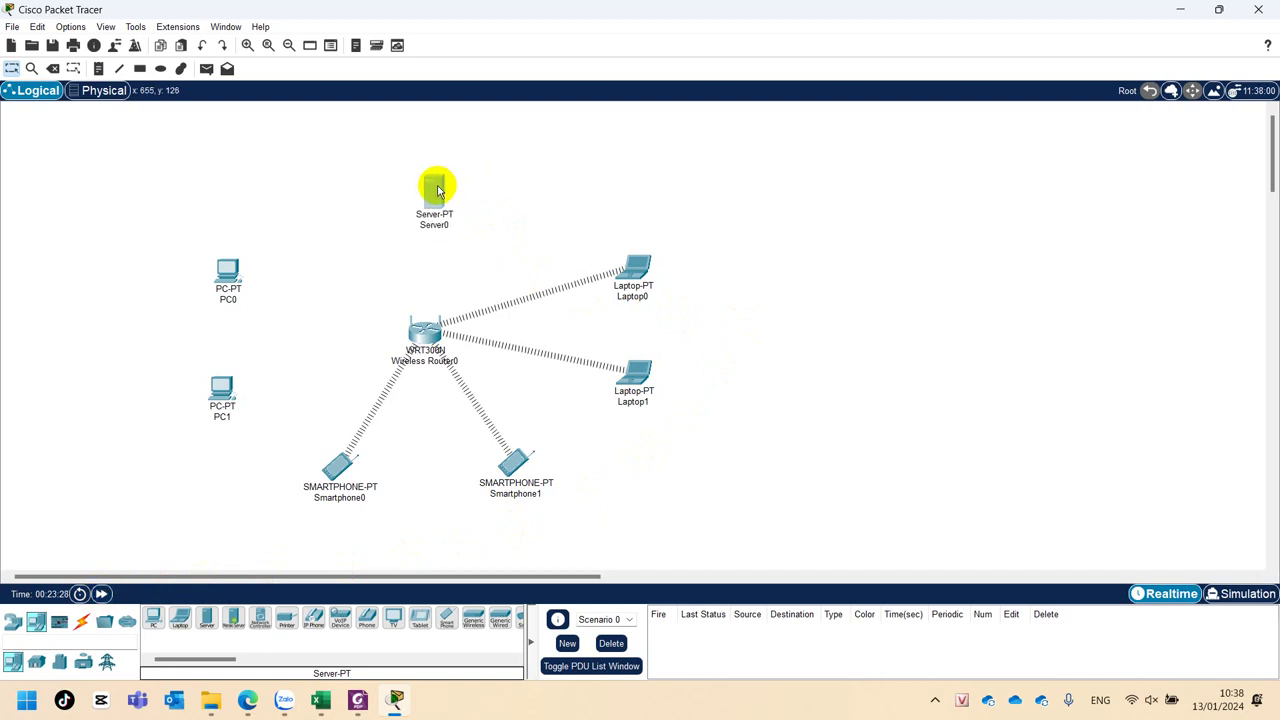
{"action": "left_click", "coordinate": [437, 190]}
{"action": "left_click_drag", "start_coordinate": [609, 103], "coordinate": [762, 116]}
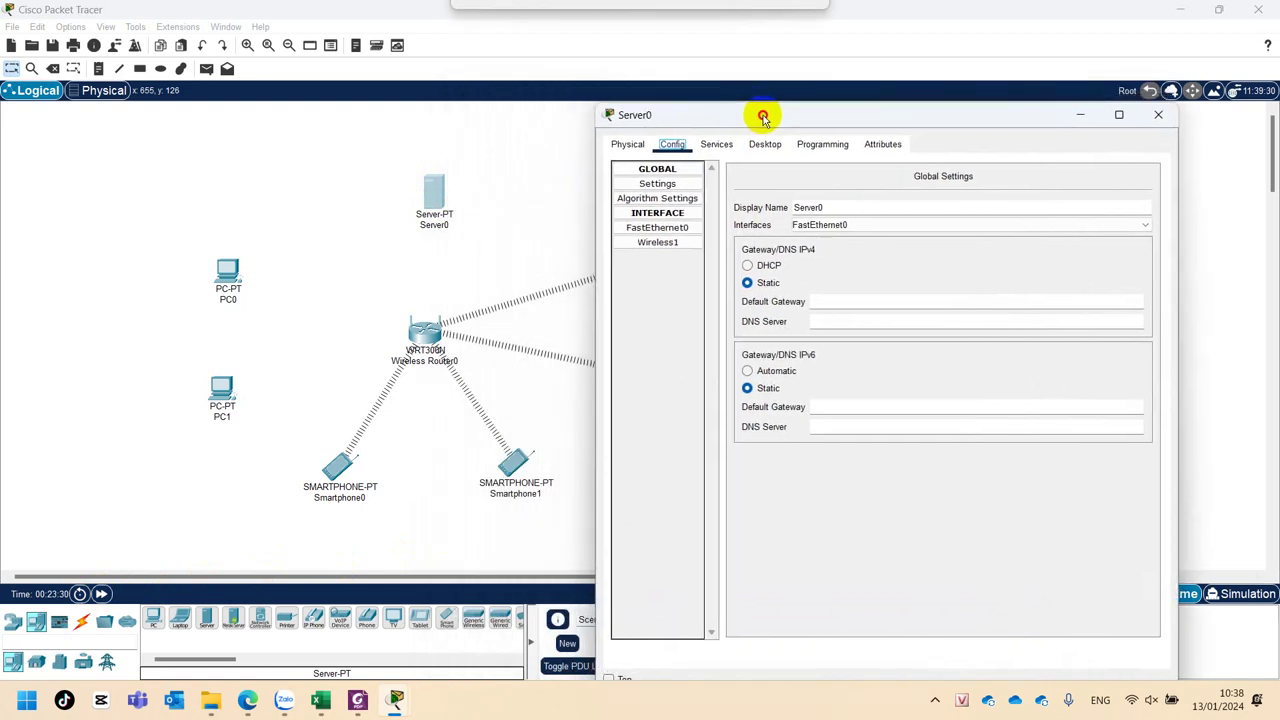
{"action": "left_click", "coordinate": [655, 243]}
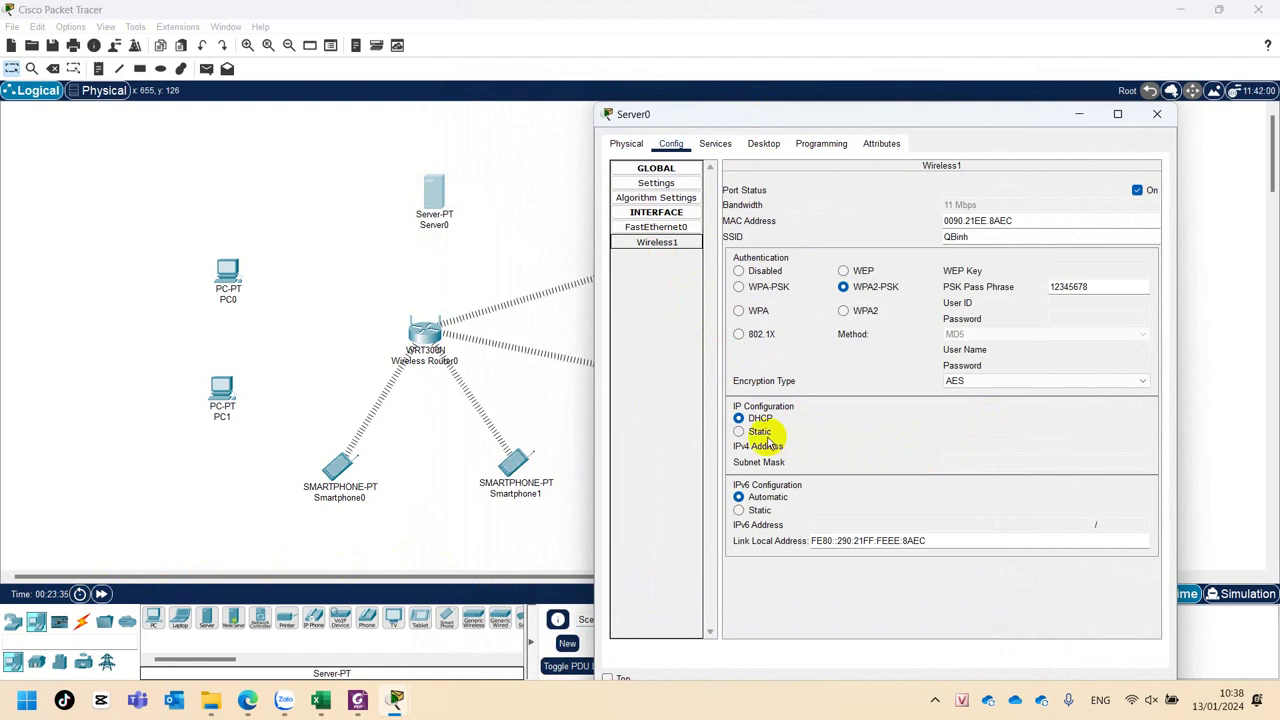
{"action": "left_click", "coordinate": [655, 227]}
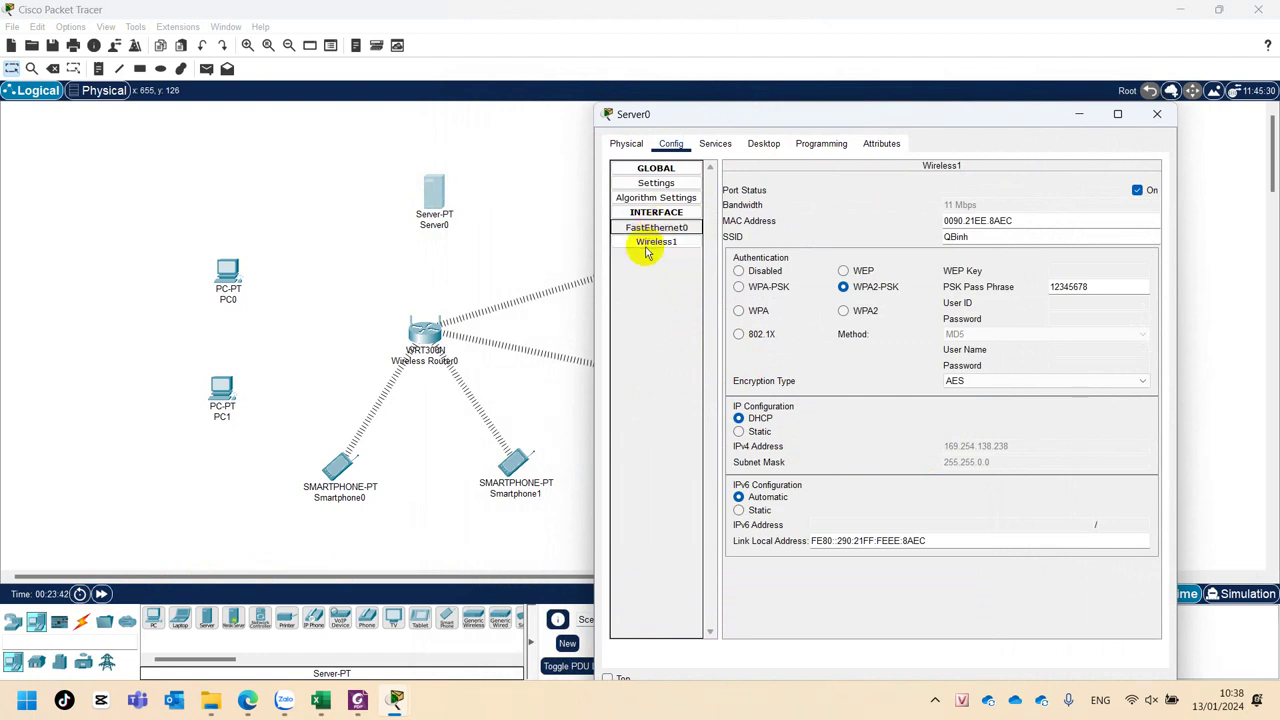
{"action": "left_click", "coordinate": [646, 244]}
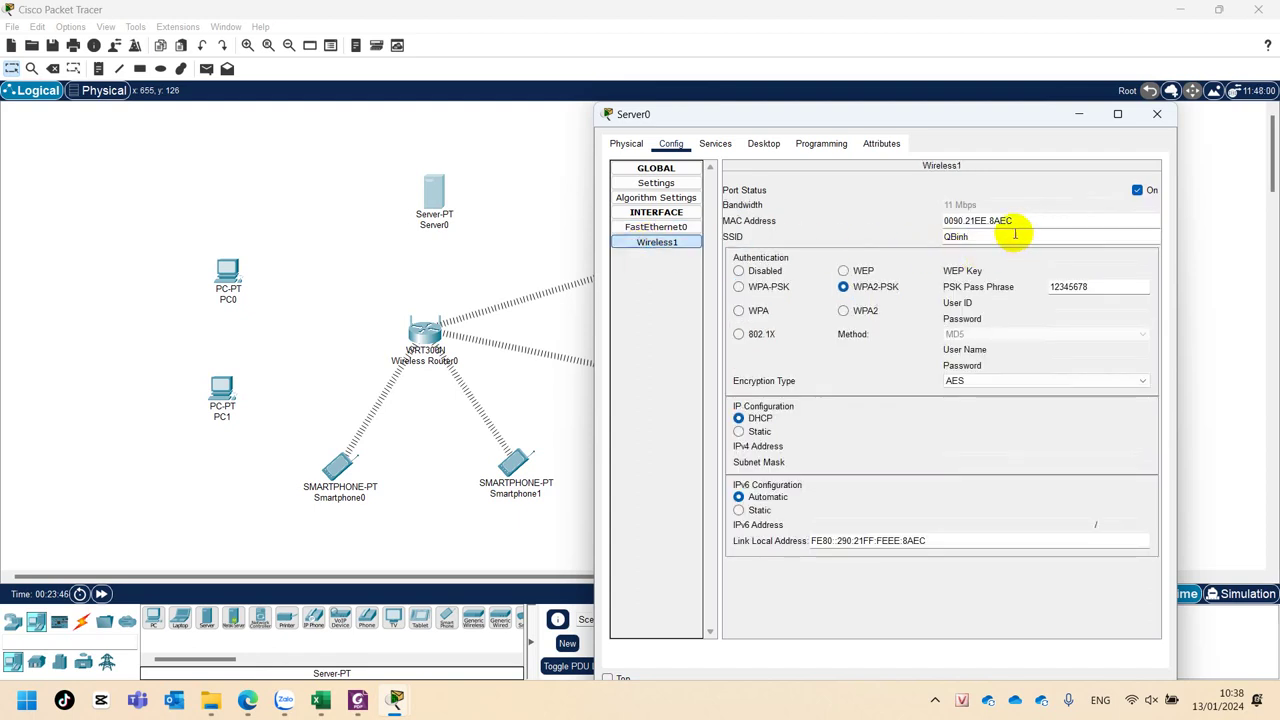
{"action": "left_click", "coordinate": [1107, 288]}
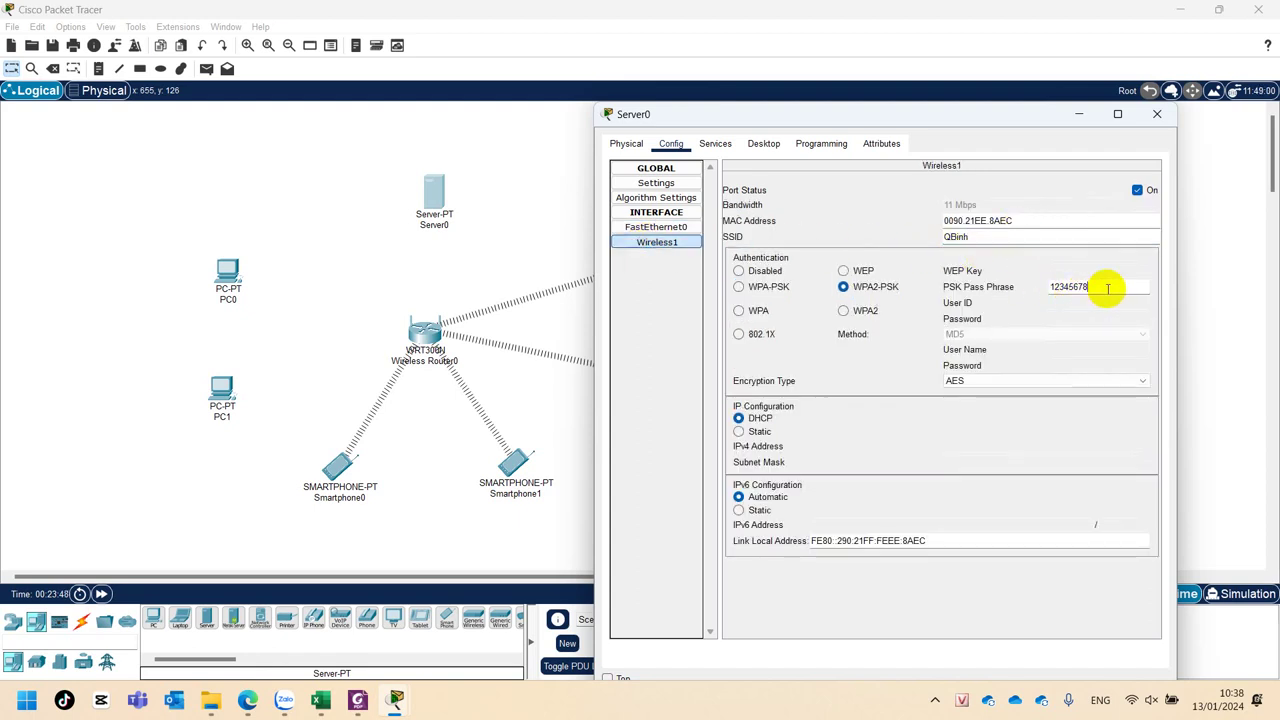
{"action": "type", "text": "9"}
{"action": "left_click", "coordinate": [1018, 232]}
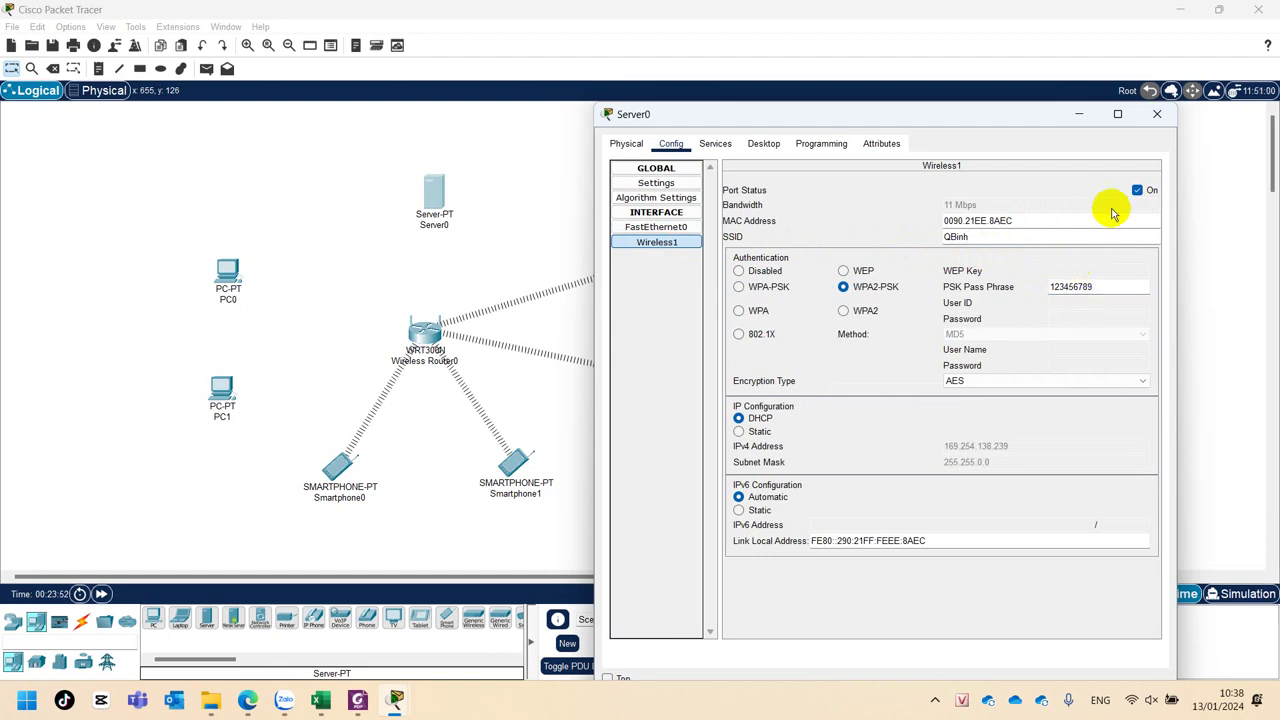
{"action": "left_click", "coordinate": [1157, 116]}
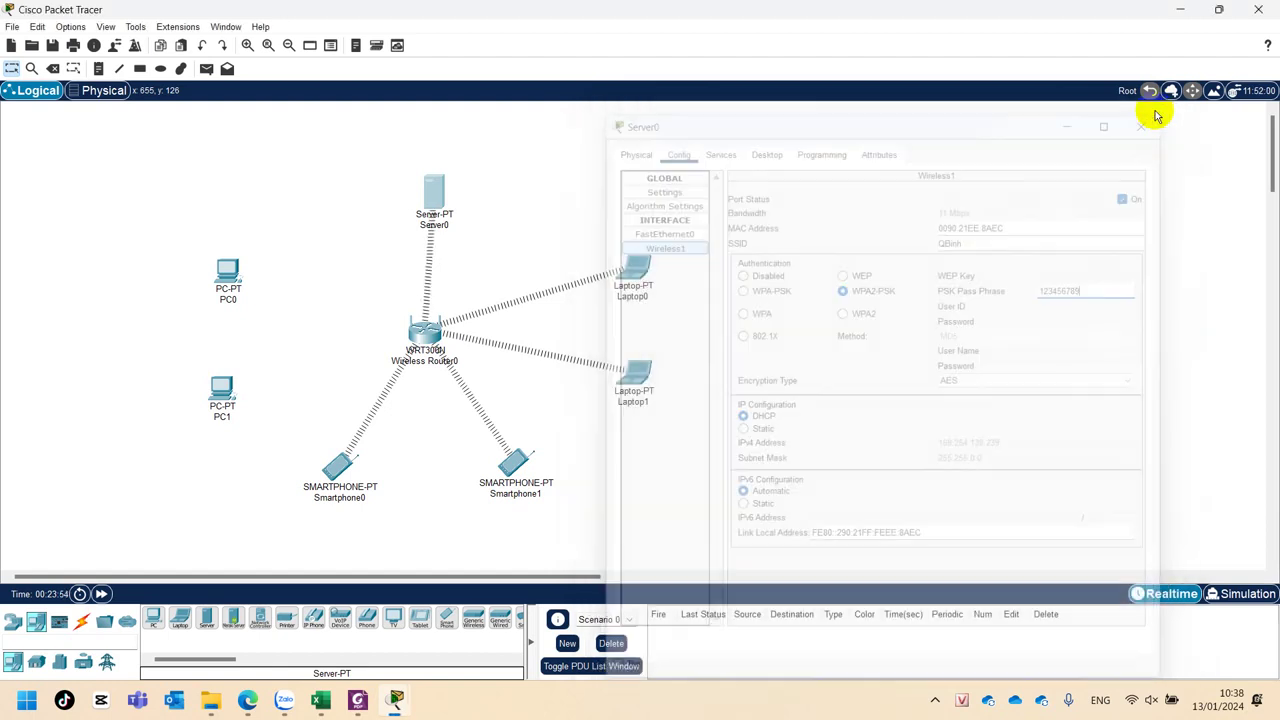
{"action": "mouse_move", "coordinate": [437, 200]}
{"action": "left_mouse_down"}
{"action": "mouse_move", "coordinate": [457, 191]}
{"action": "mouse_move", "coordinate": [415, 198]}
{"action": "left_mouse_up"}
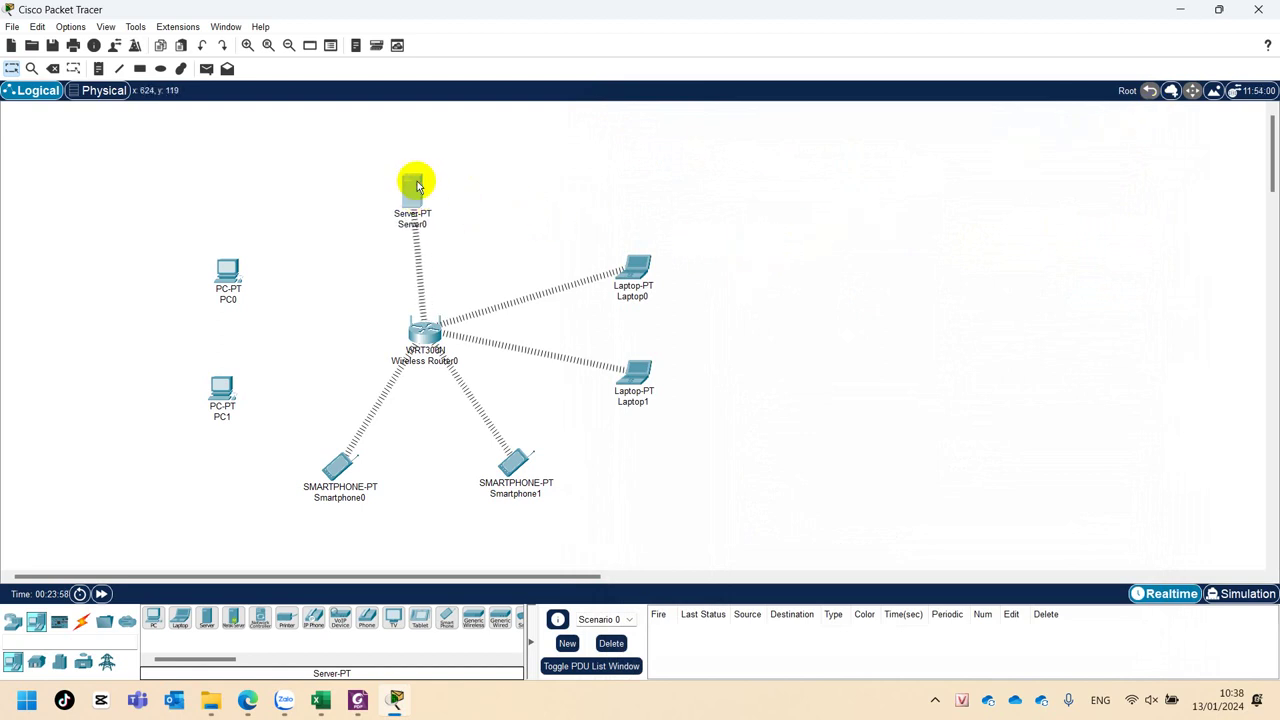
Give Server0's Wireless1 the static IP 192.168.0.2 with mask 255.255.255.0.
{"action": "left_click", "coordinate": [414, 186]}
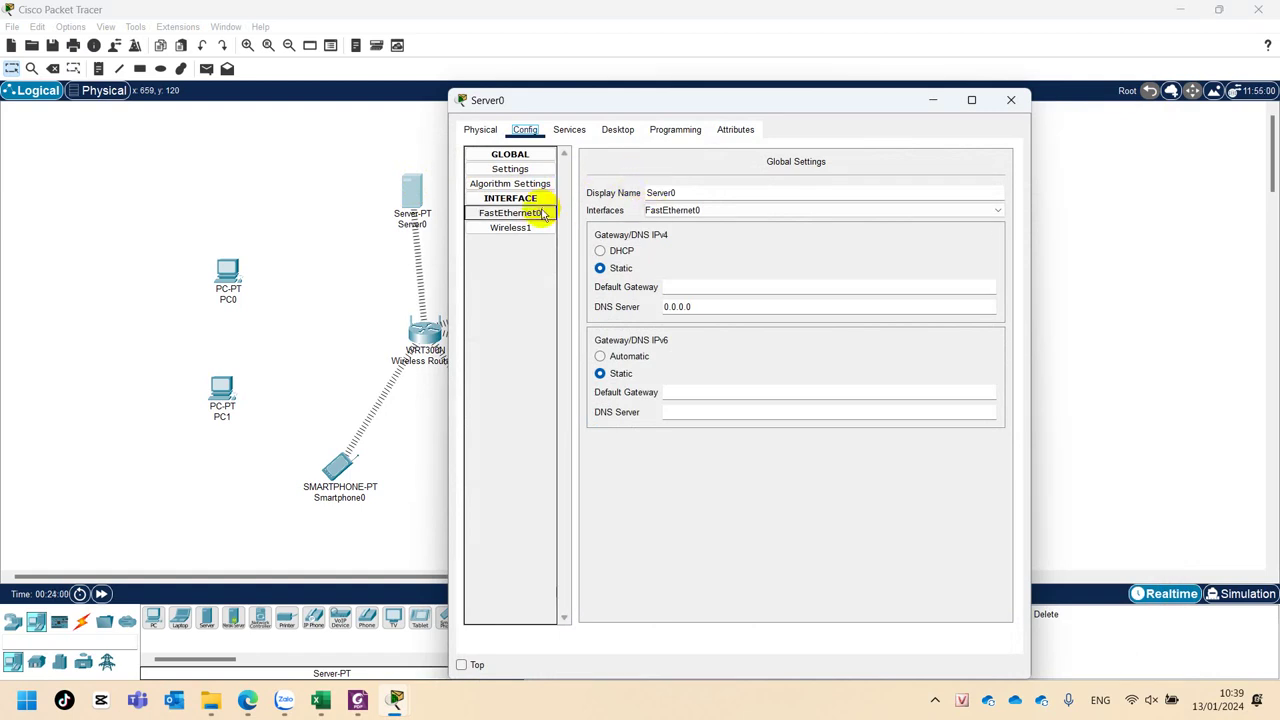
{"action": "left_click", "coordinate": [510, 228]}
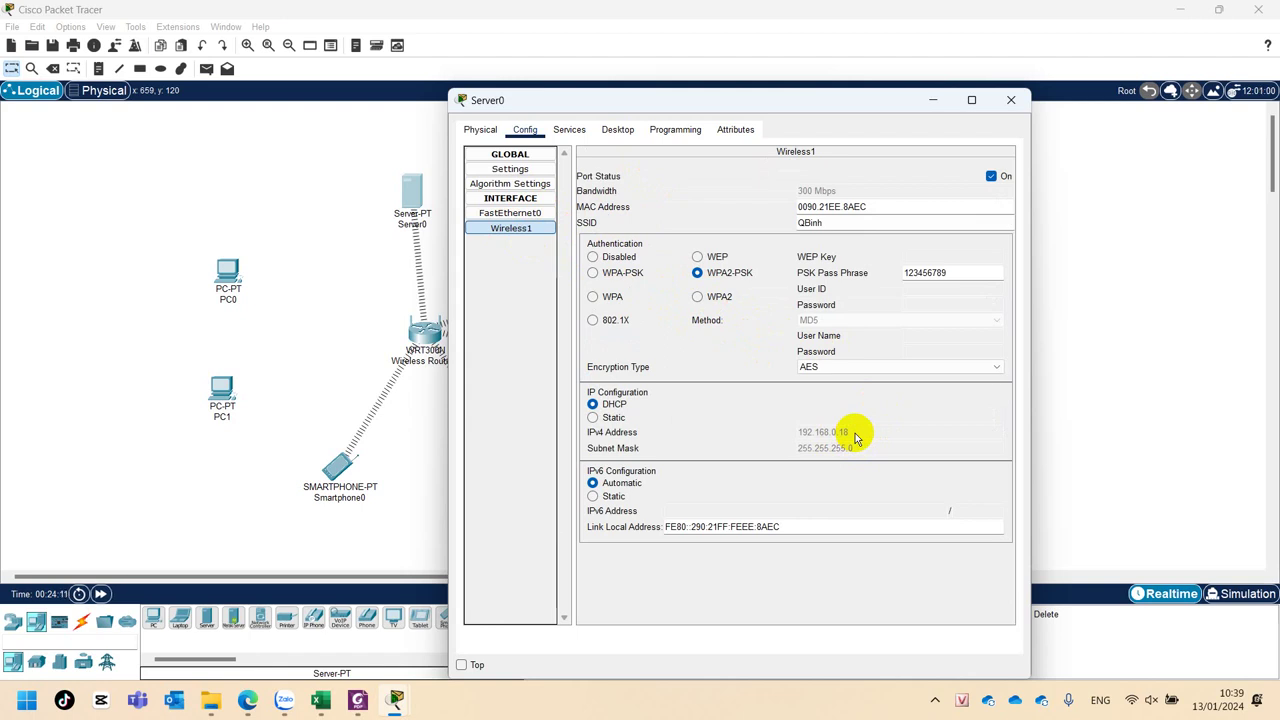
{"action": "left_click", "coordinate": [593, 417]}
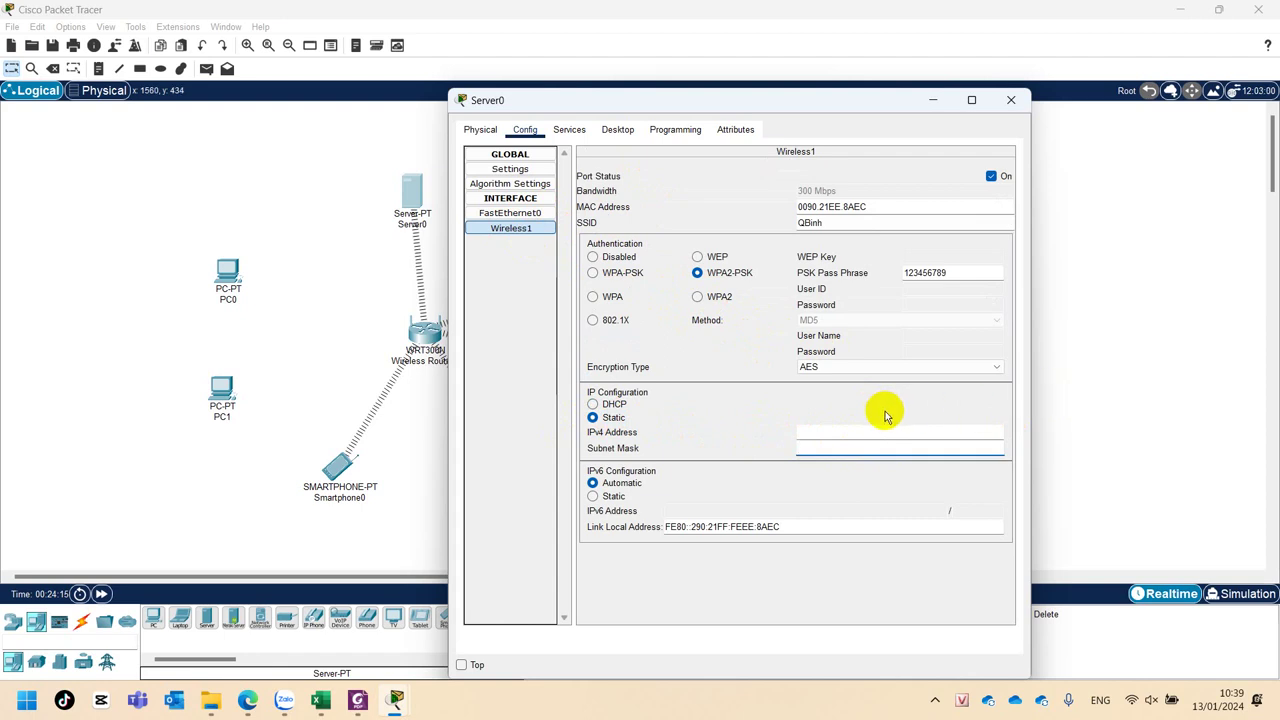
{"action": "left_click", "coordinate": [843, 426]}
{"action": "type", "text": "192"}
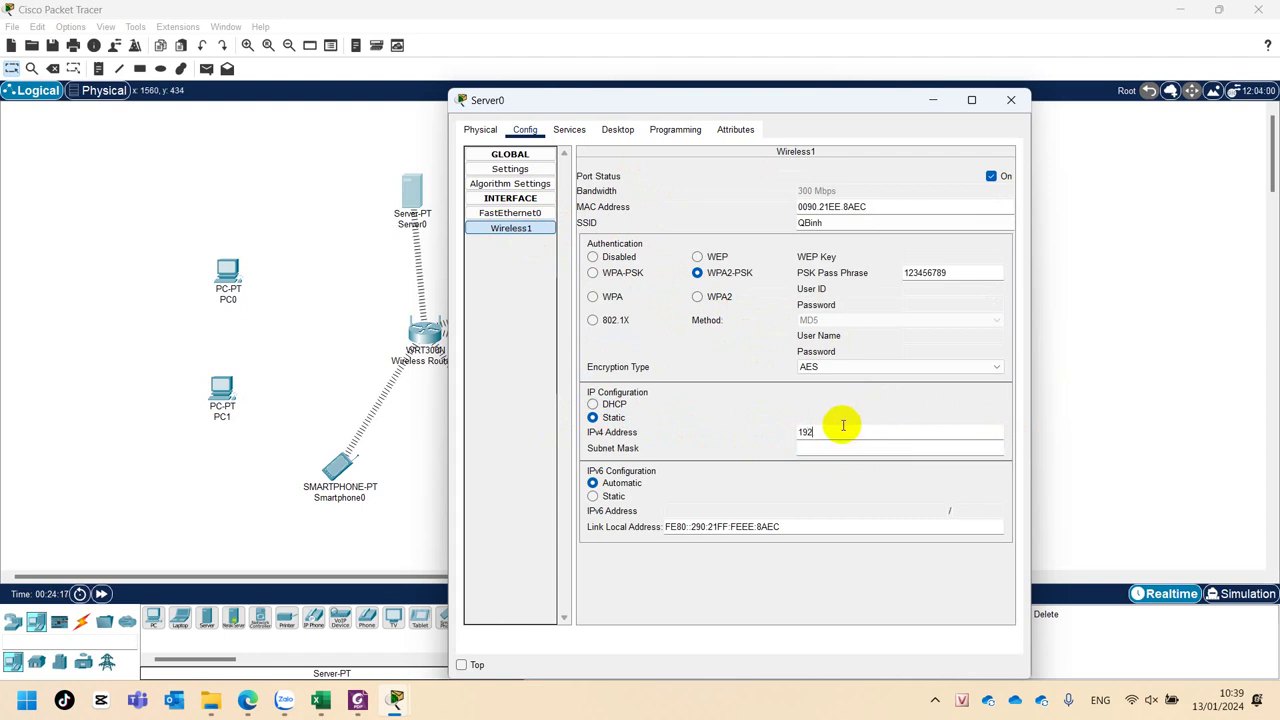
{"action": "type", "text": ".168.0.2"}
{"action": "key", "text": "Tab"}
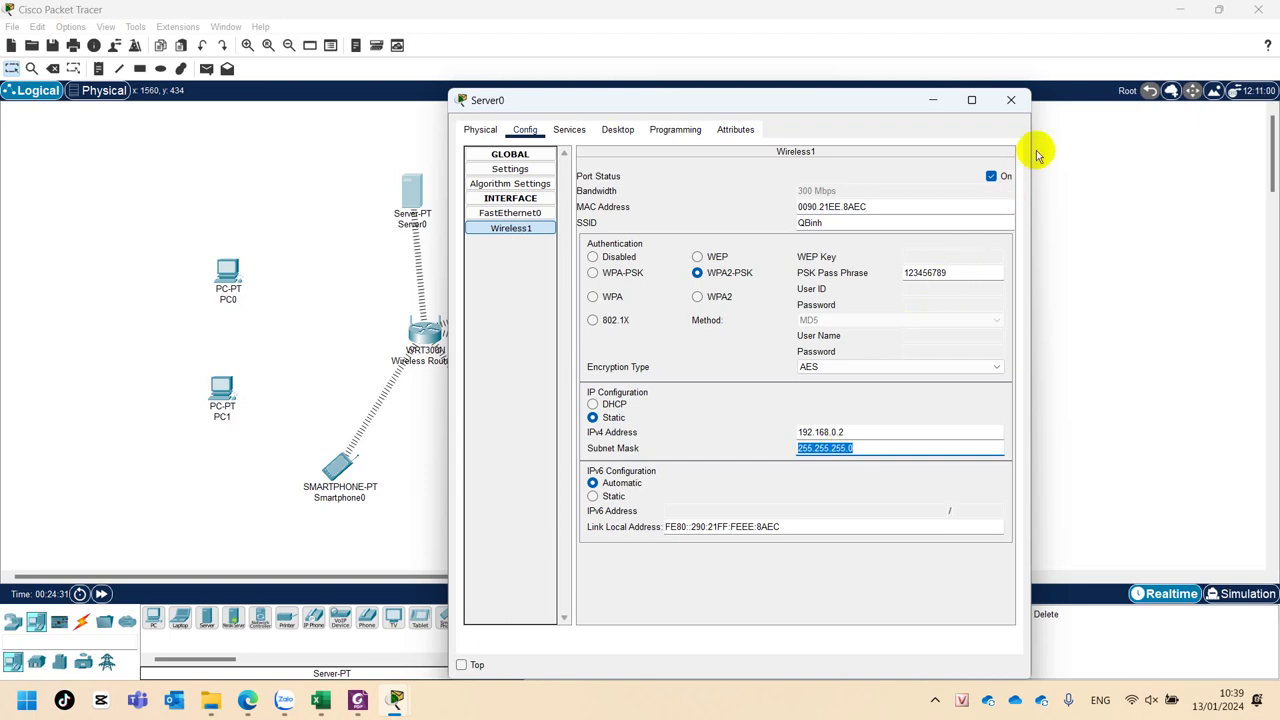
{"action": "left_click", "coordinate": [1011, 100]}
{"action": "left_click", "coordinate": [640, 374]}
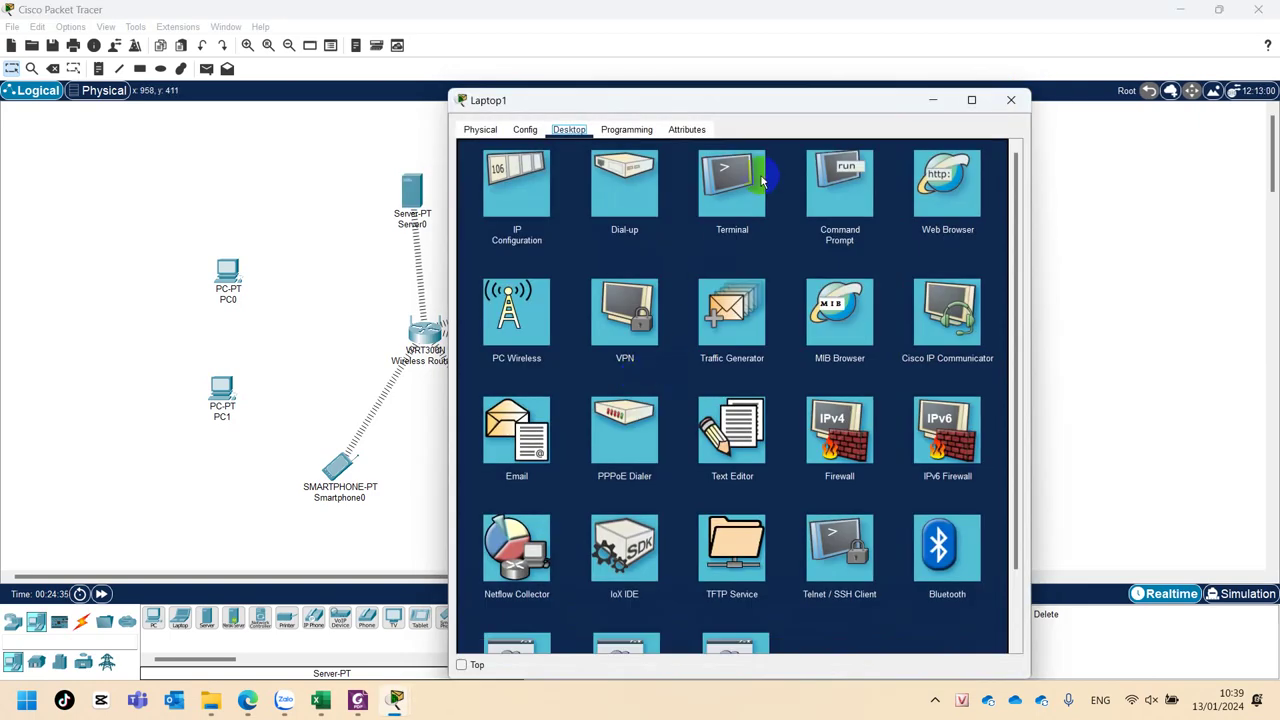
Run ping 192.168.0.2 from Laptop1's command prompt, getting 4 of 4 replies.
{"action": "left_click", "coordinate": [836, 187]}
{"action": "left_click_drag", "start_coordinate": [820, 109], "coordinate": [983, 174]}
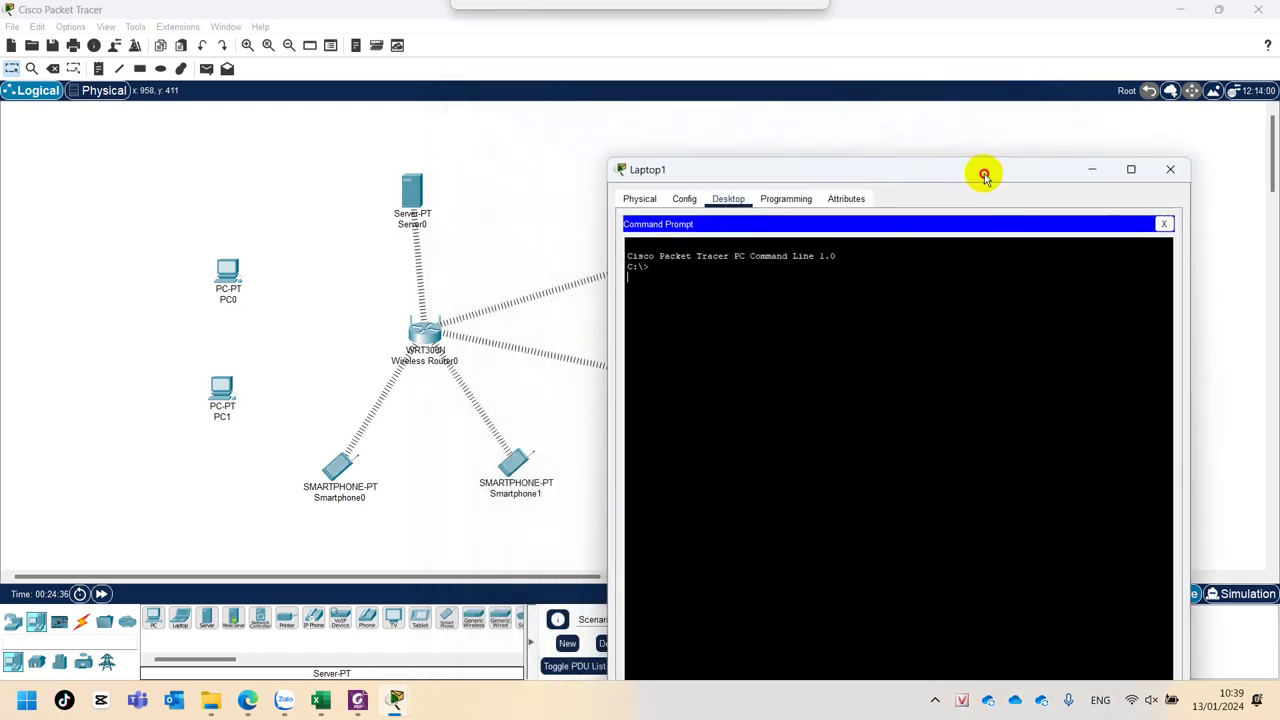
{"action": "type", "text": "ping 192.16"}
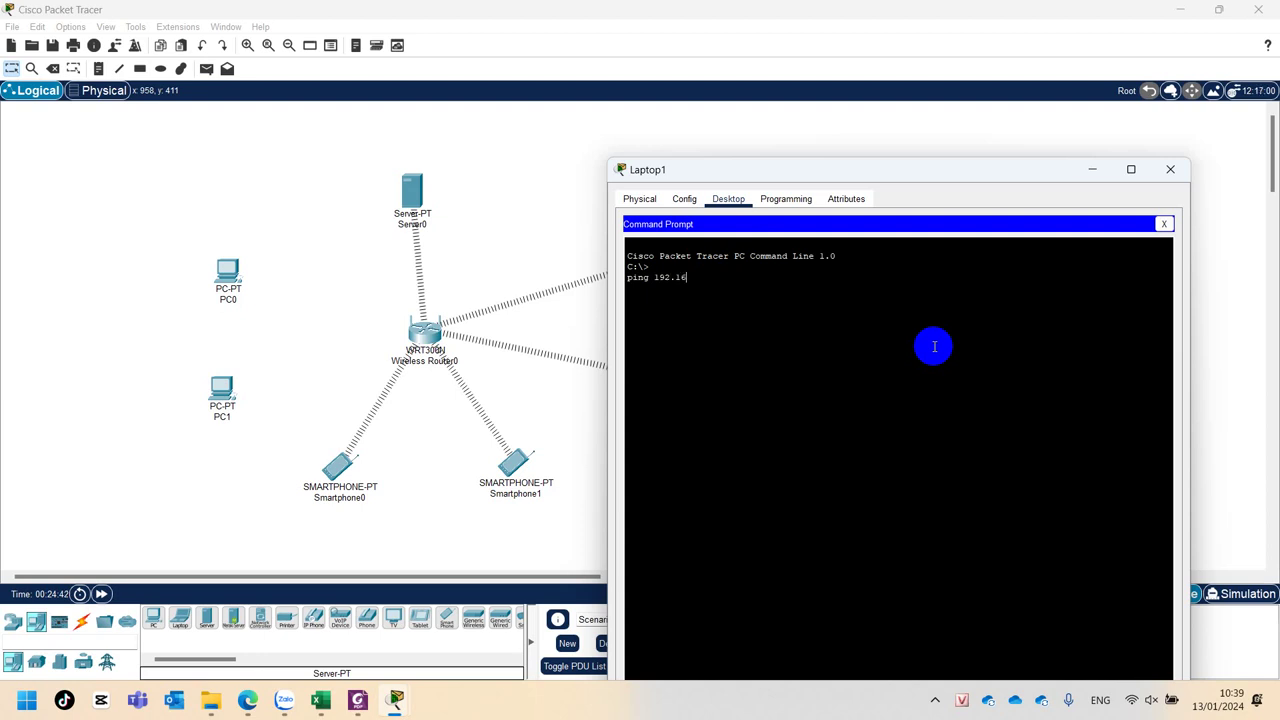
{"action": "type", "text": "8.0.2"}
{"action": "key", "text": "Return"}
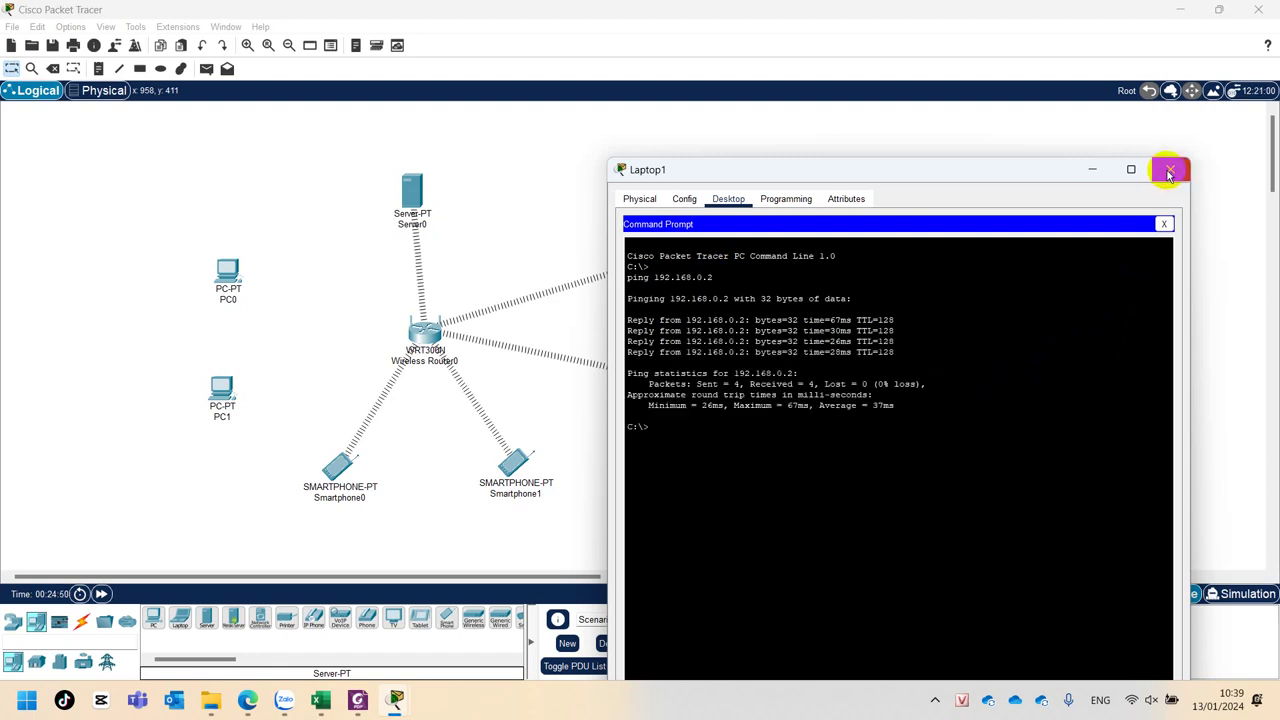
{"action": "left_click", "coordinate": [1170, 170]}
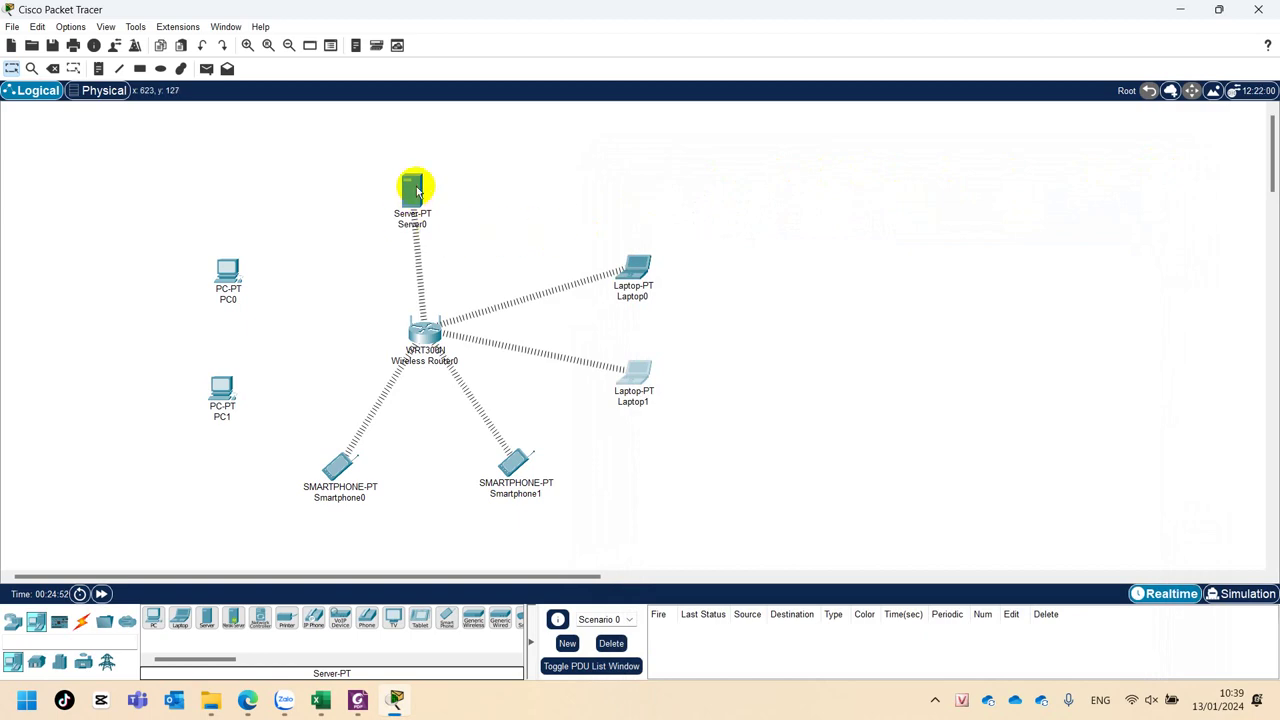
Browse Server0's DHCP, DHCPv6 and TFTP services, then return to HTTP and edit helloworld.html.
{"action": "left_click", "coordinate": [417, 190]}
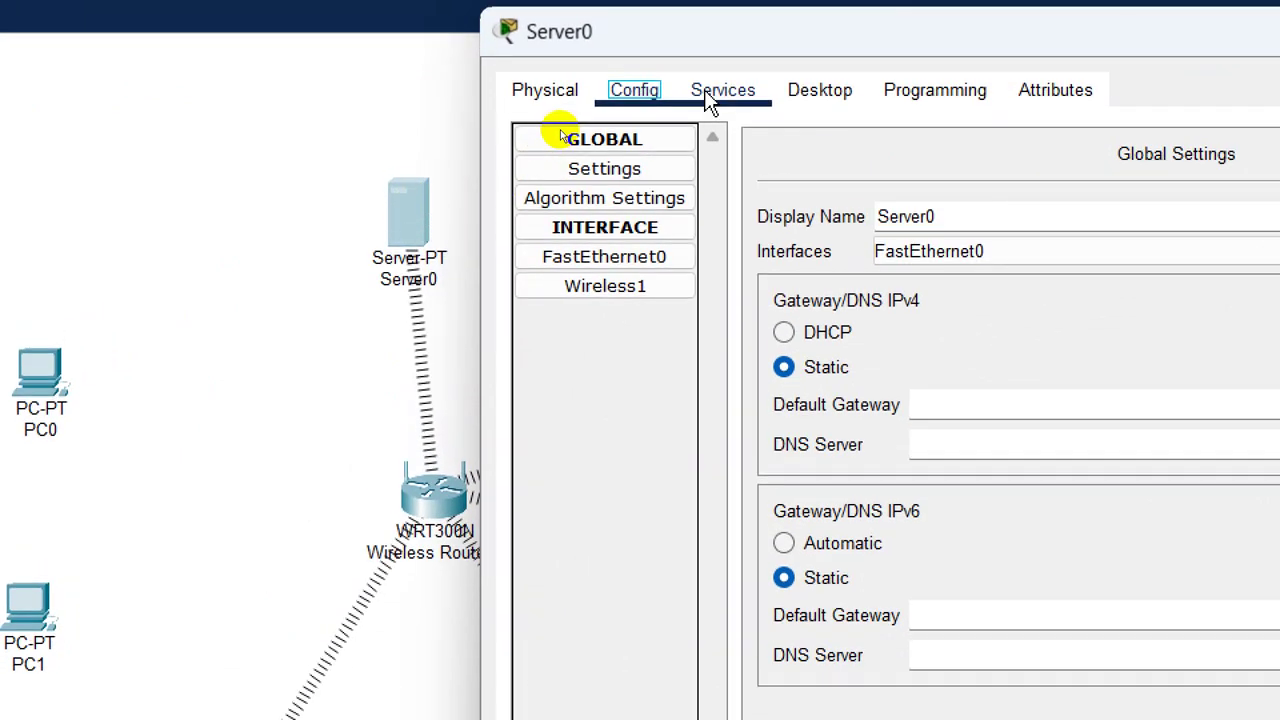
{"action": "left_click", "coordinate": [707, 100]}
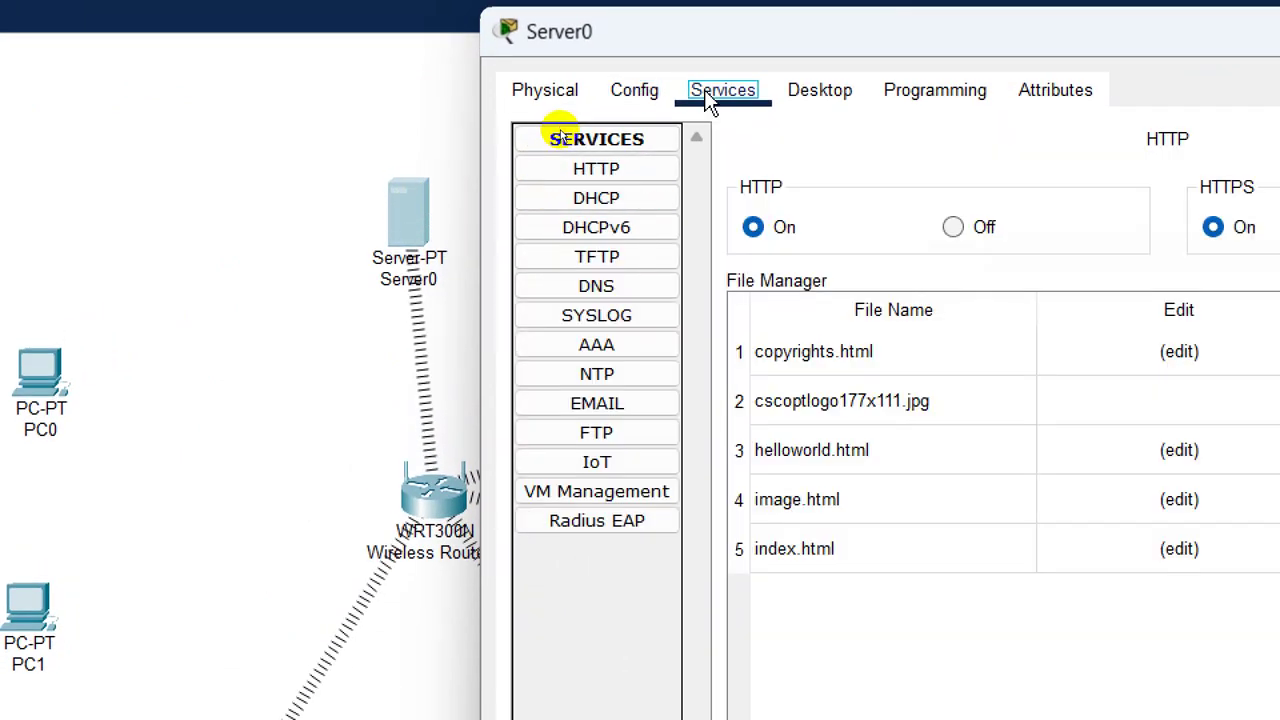
{"action": "left_click", "coordinate": [590, 170]}
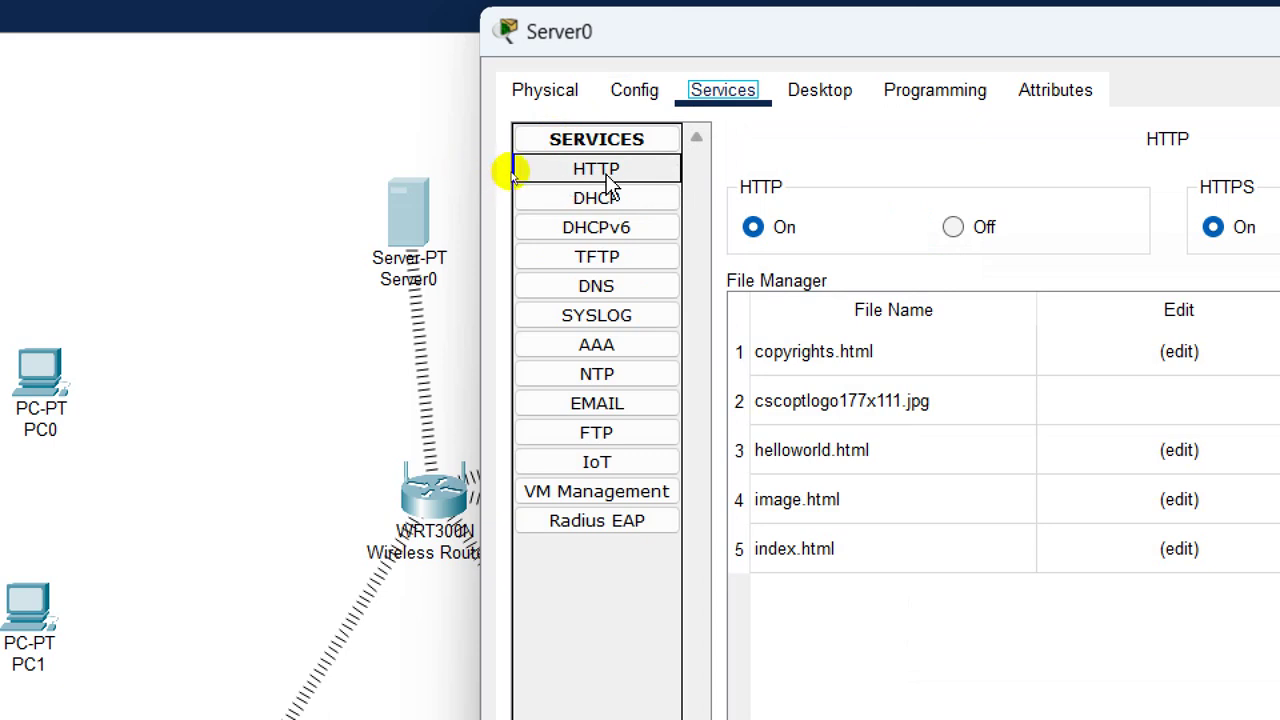
{"action": "left_click", "coordinate": [568, 198]}
{"action": "left_click", "coordinate": [596, 228]}
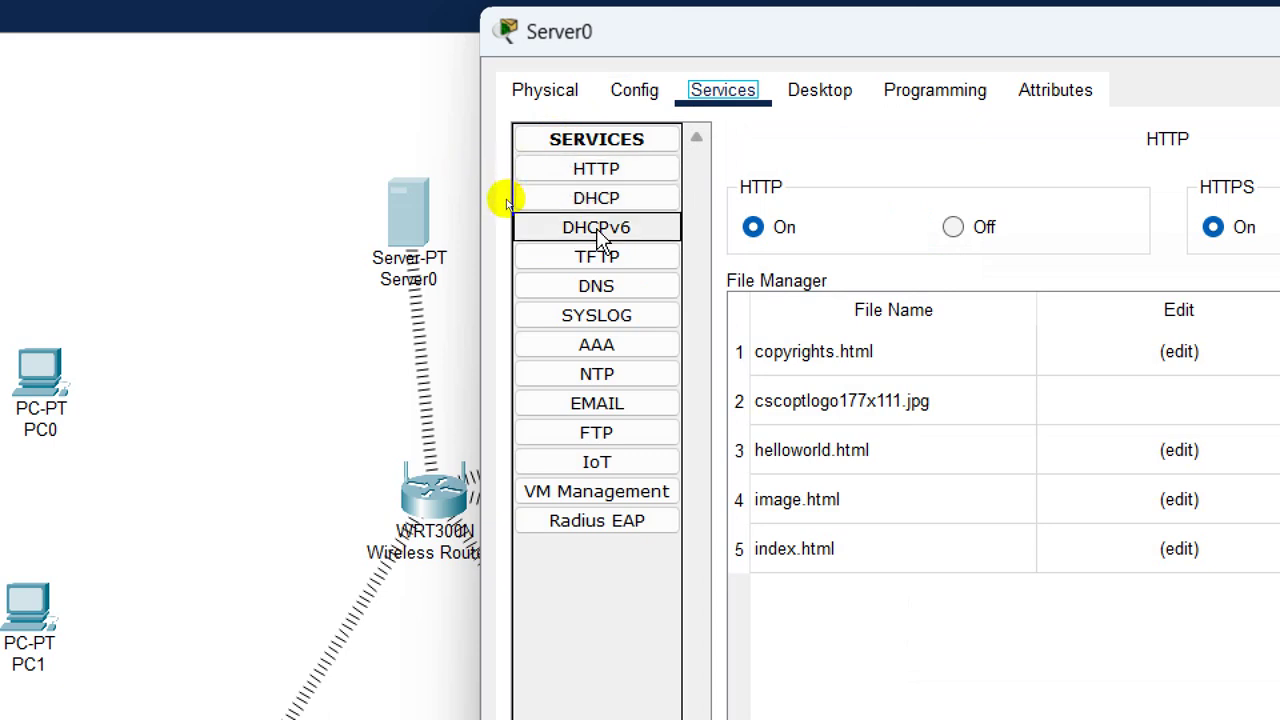
{"action": "left_click", "coordinate": [622, 258]}
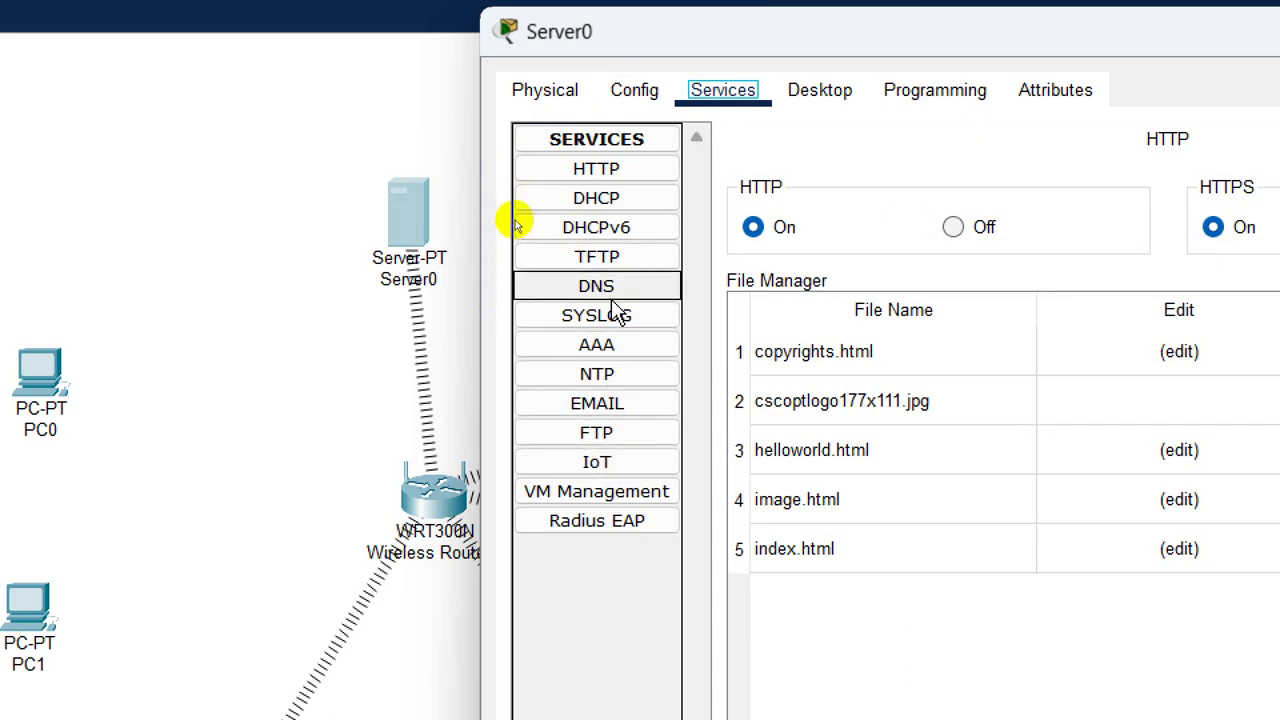
{"action": "left_click", "coordinate": [617, 175]}
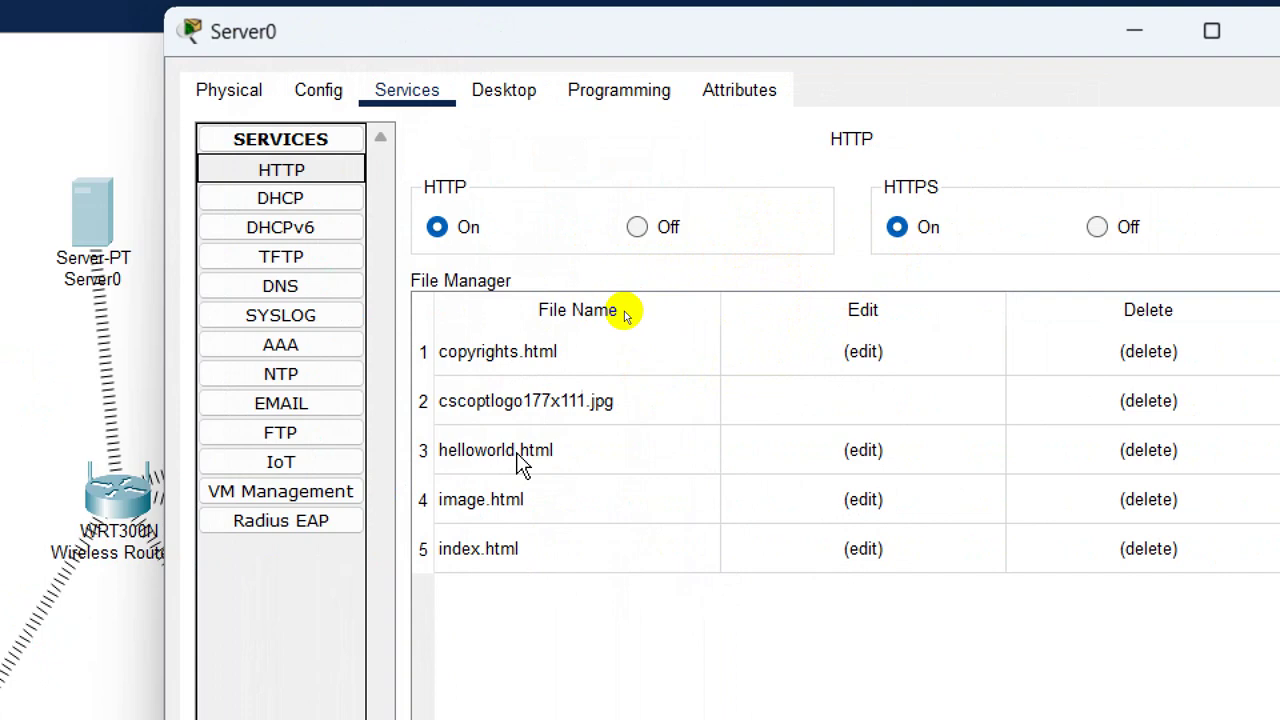
{"action": "left_click", "coordinate": [864, 451]}
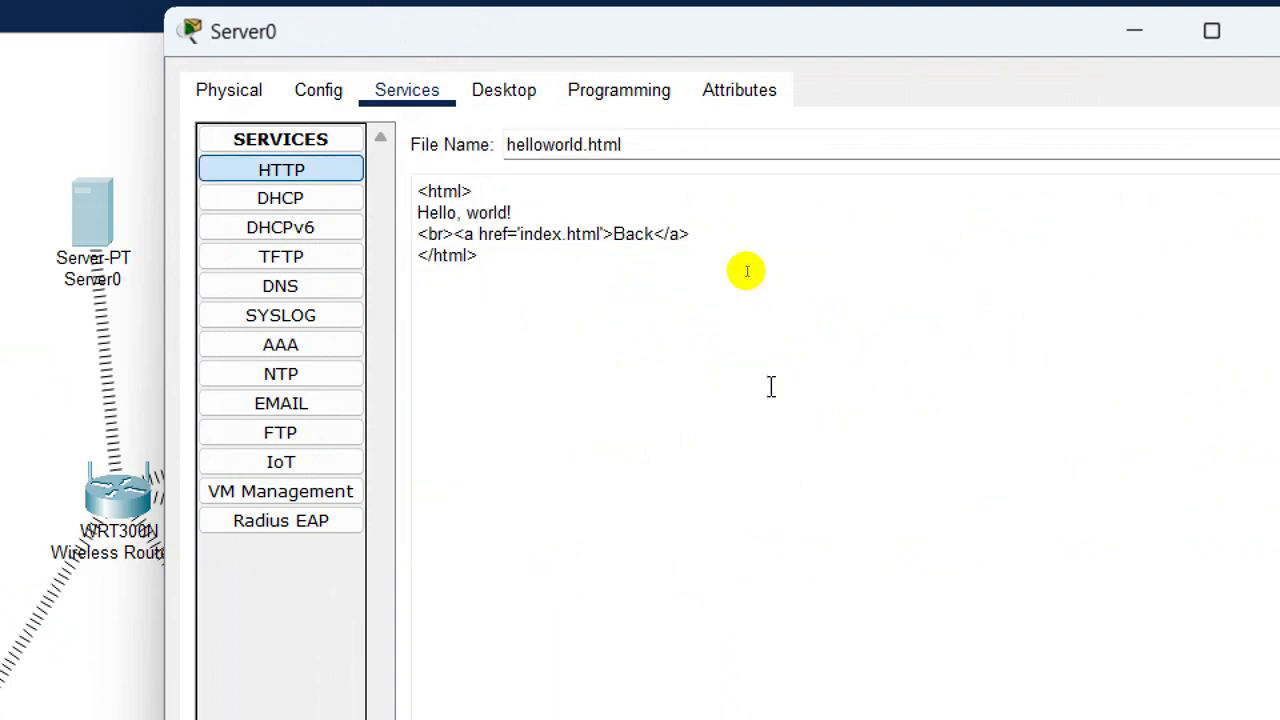
Add a new <h1> heading line with the author's name below "Hello, world!".
{"action": "left_click", "coordinate": [560, 212]}
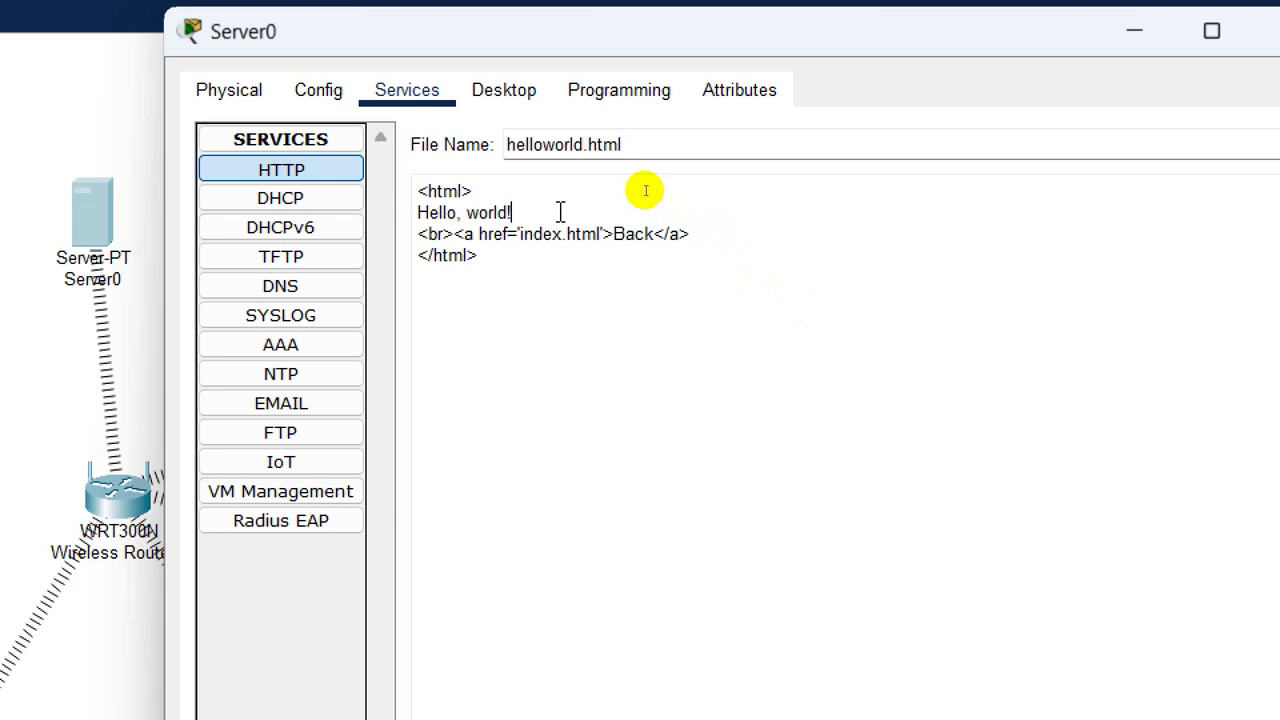
{"action": "key", "text": "Return"}
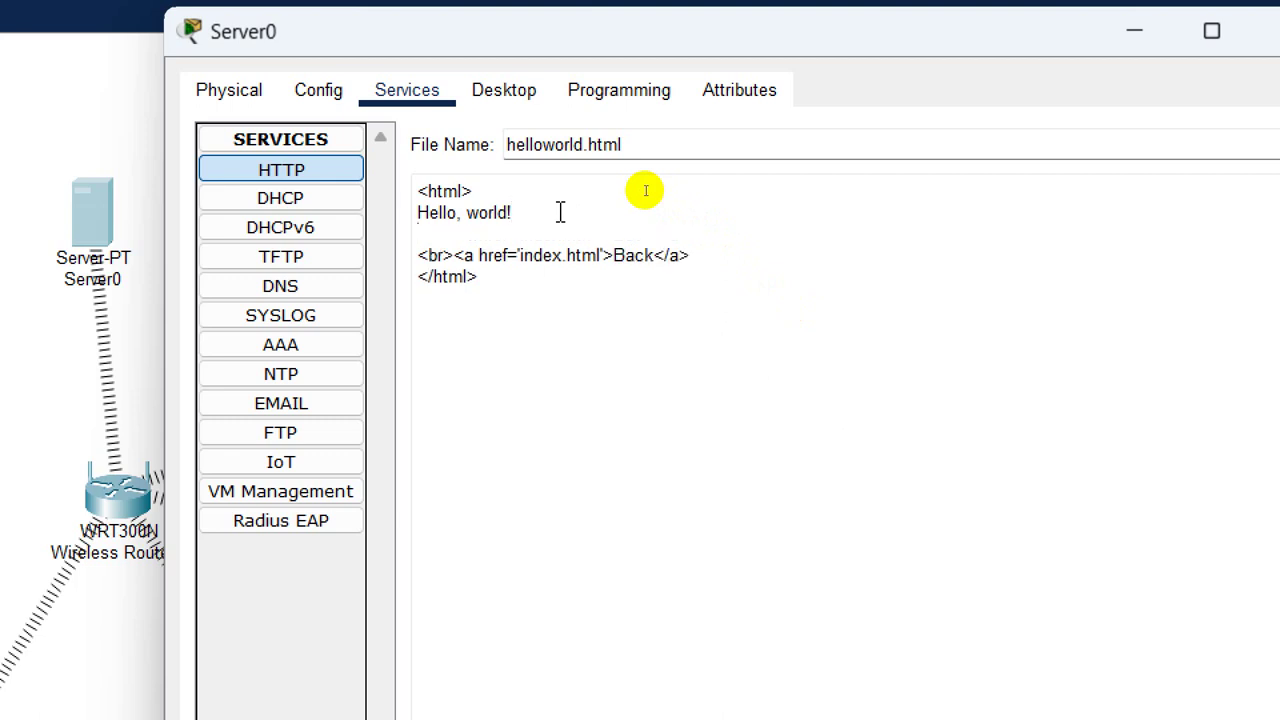
{"action": "type", "text": "<"}
{"action": "type", "text": "h1>"}
{"action": "type", "text": "Tra"}
{"action": "type", "text": "Qu"}
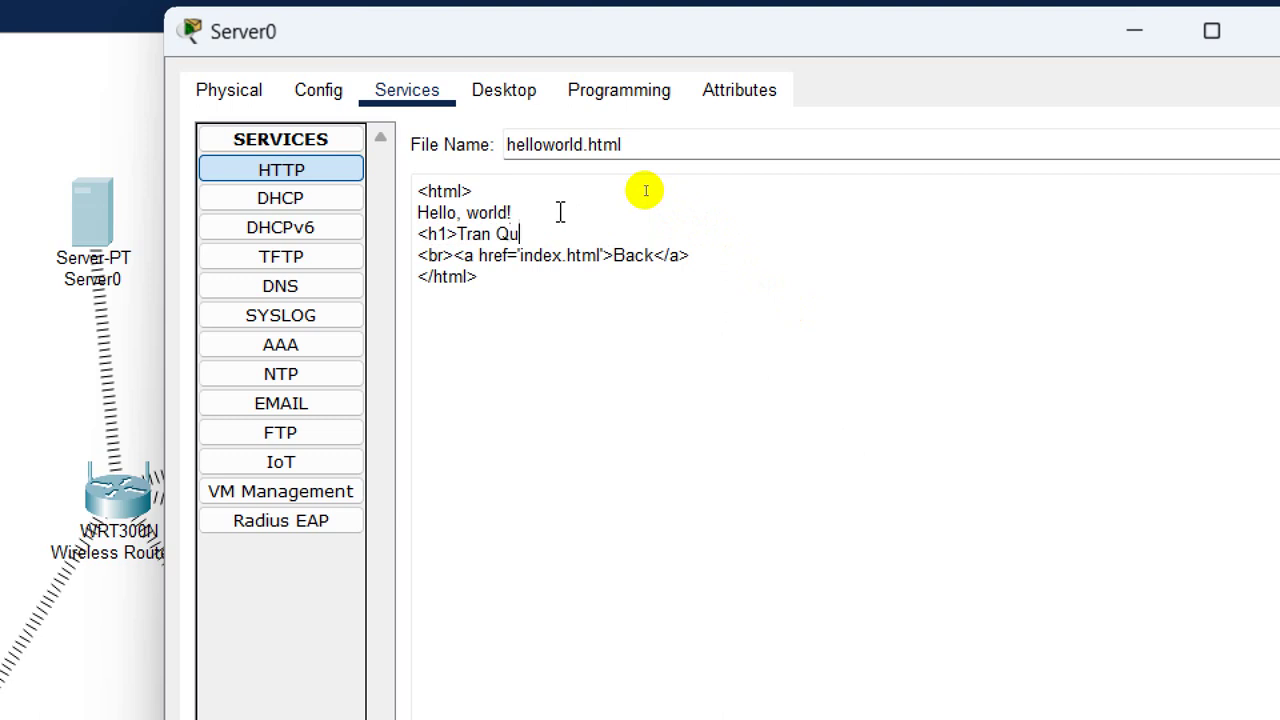
{"action": "type", "text": "ang Binh"}
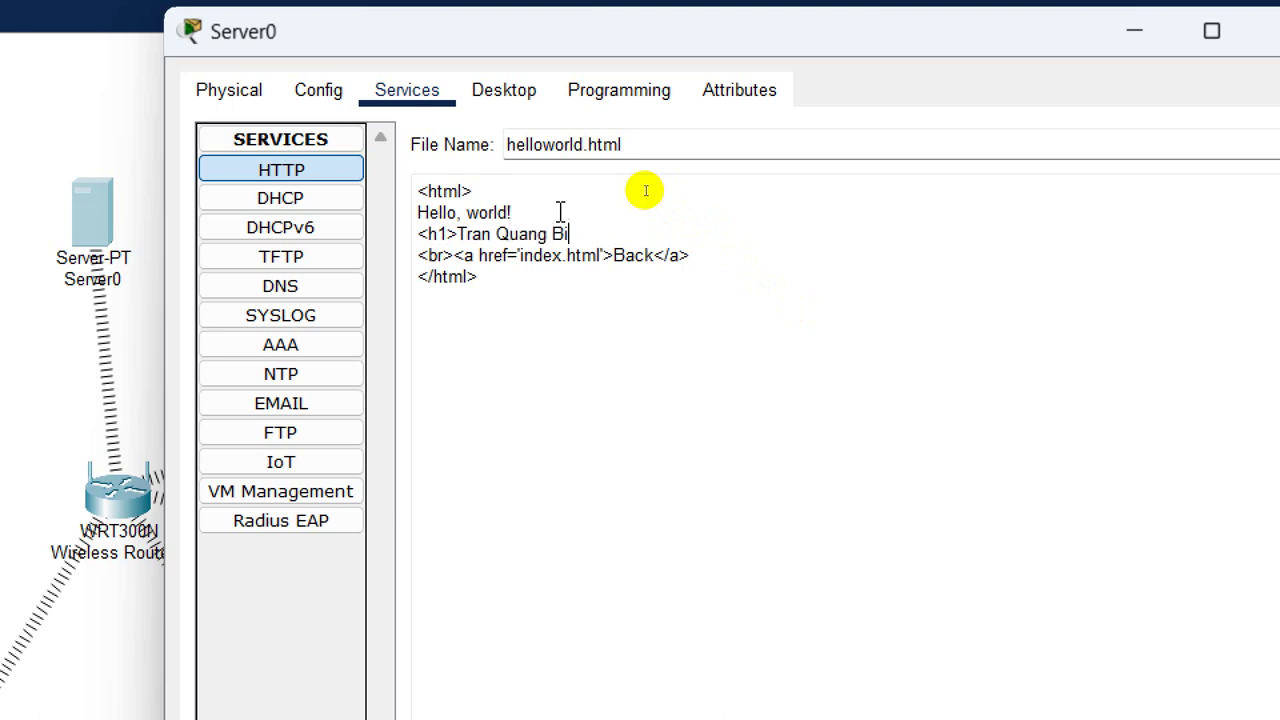